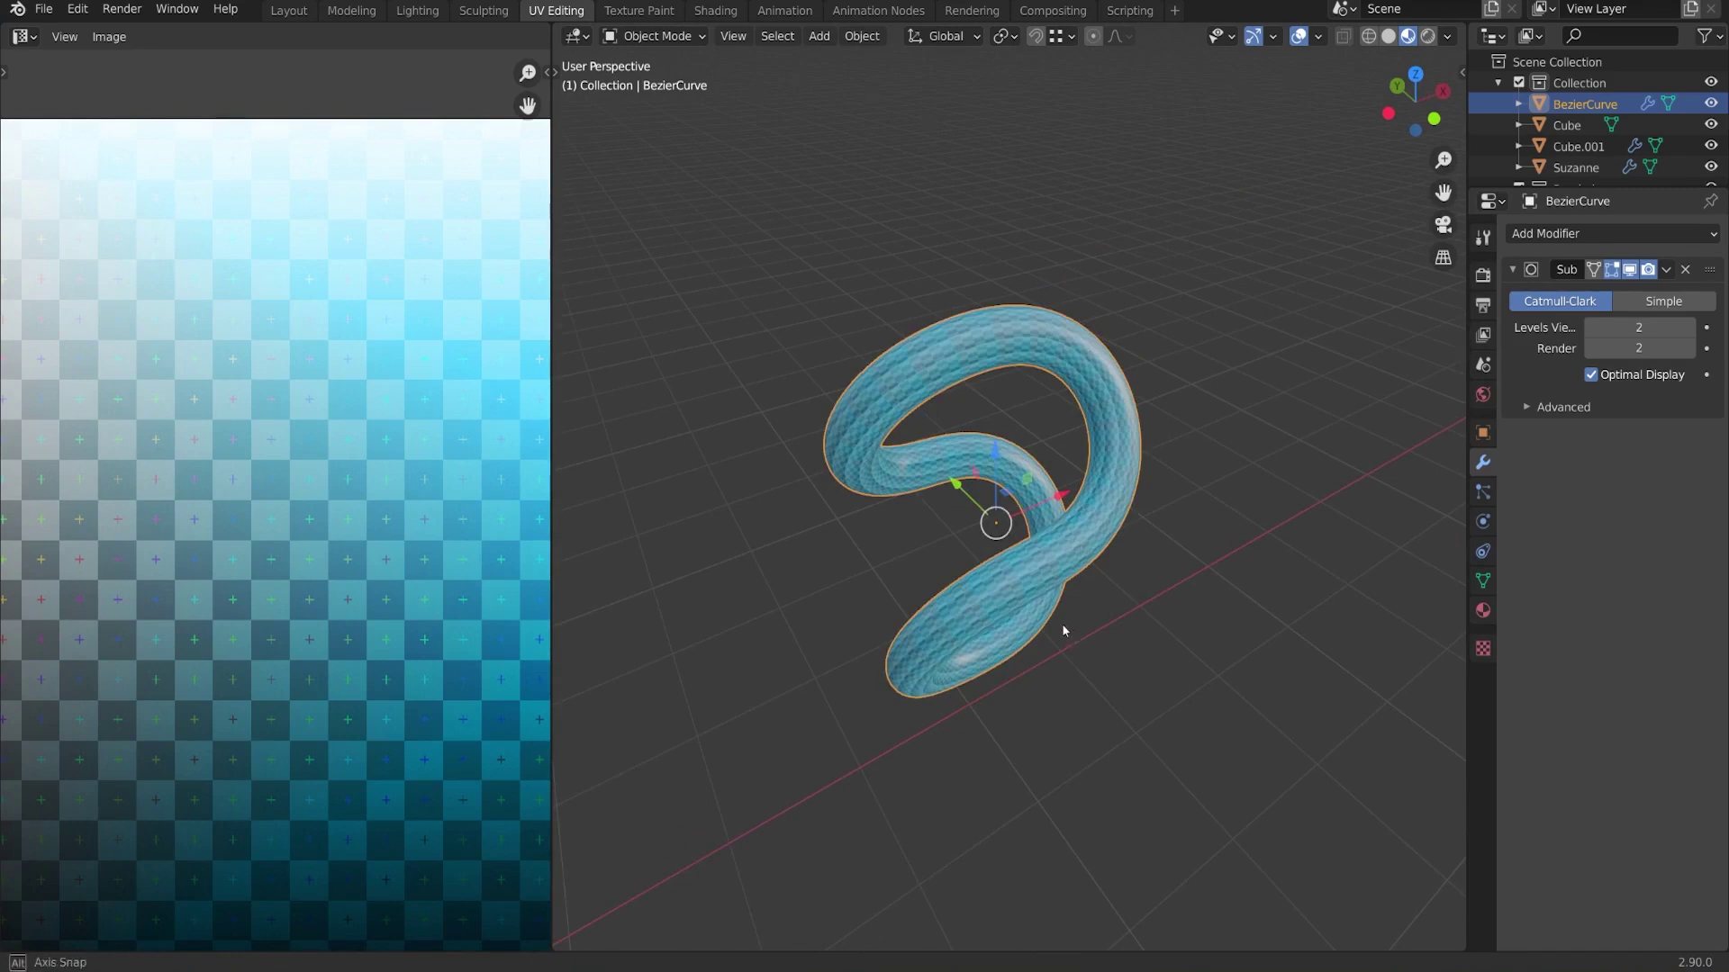
# Enter Edit Mode on the BezierCurve tube with edge selection and select the edge loop around its rear middle section
pyautogui.moveTo(1061, 623); pyautogui.dragTo(1008, 592, button='middle')
pyautogui.moveTo(1111, 575); pyautogui.dragTo(671, 460, button='middle')
pyautogui.press('Tab')
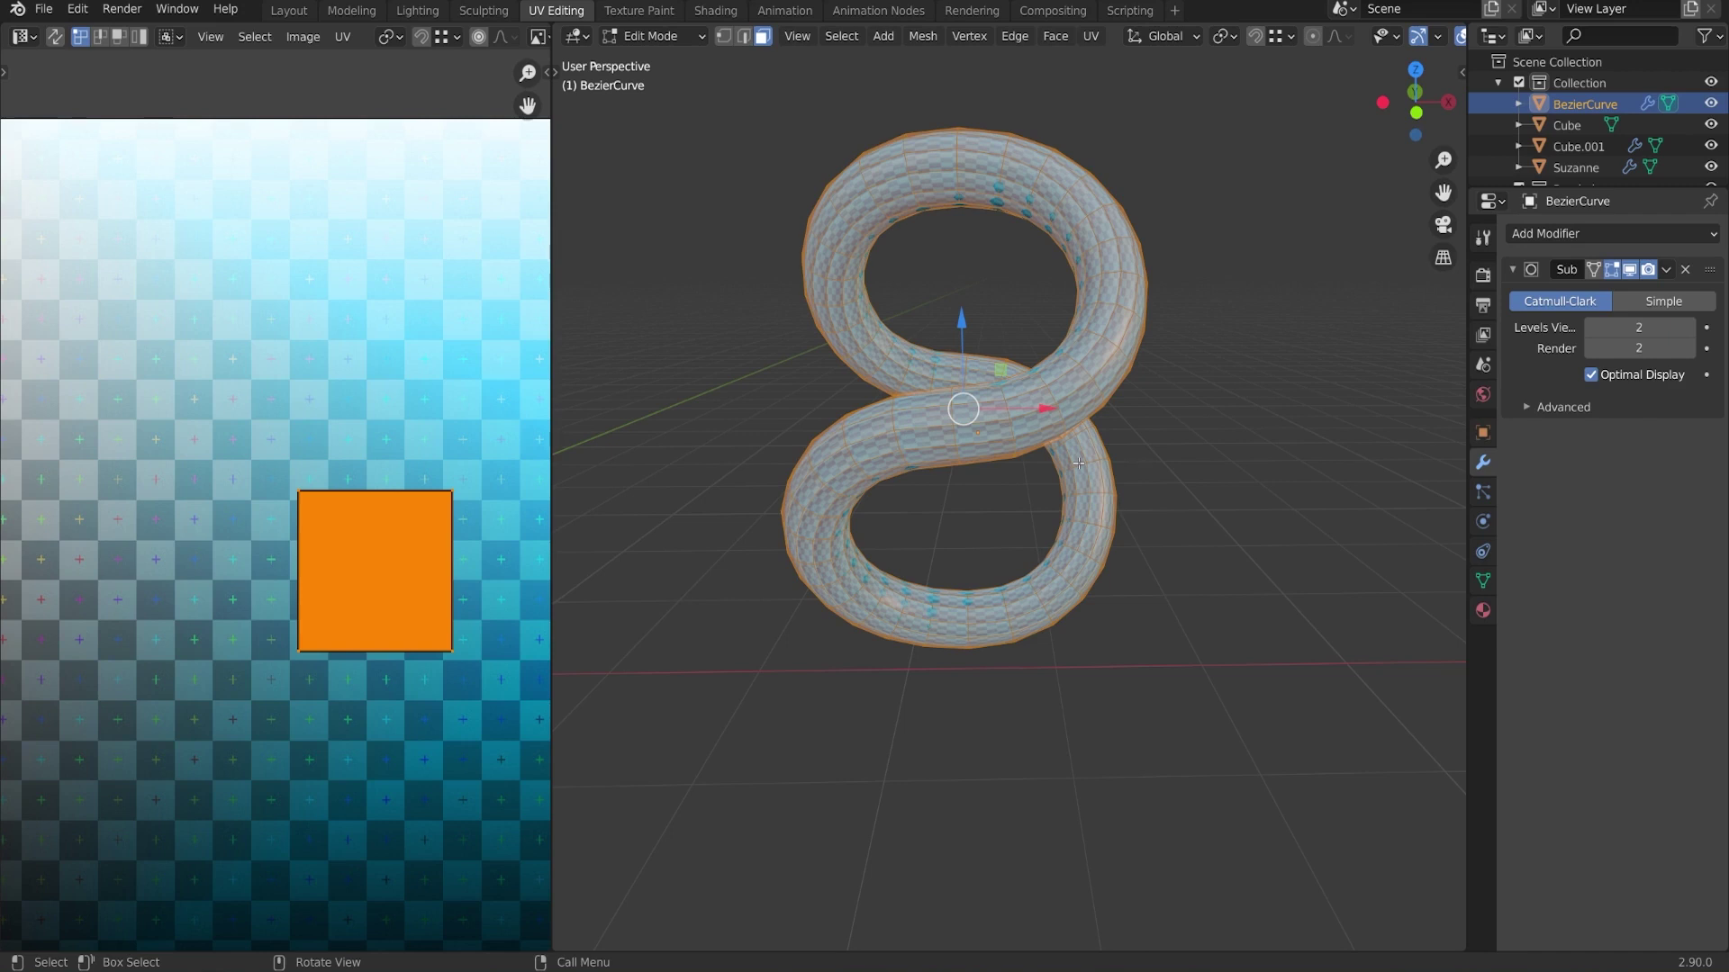
pyautogui.press('2')
pyautogui.moveTo(1043, 396); pyautogui.dragTo(1176, 448, button='middle')
pyautogui.keyDown('alt'); pyautogui.click(1056, 398); pyautogui.keyUp('alt')
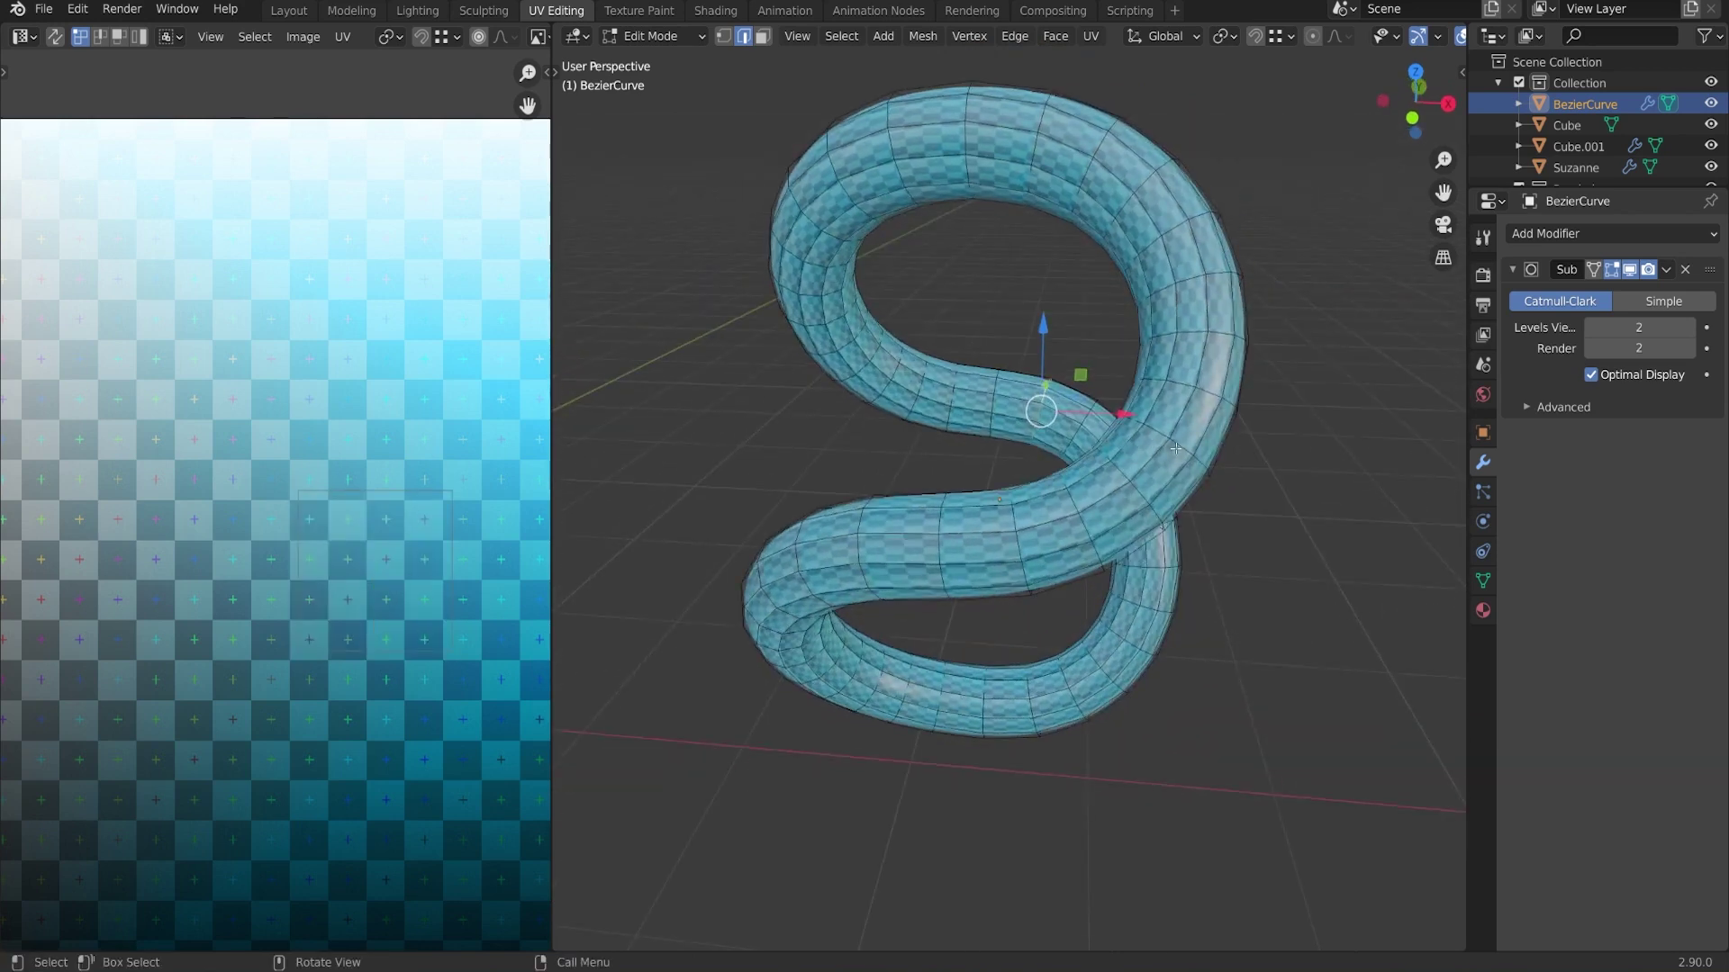
# Try to unwrap the entire tube with the Angle Based method before any seam is marked
pyautogui.press('a')
pyautogui.press('u')
pyautogui.click(1176, 447)
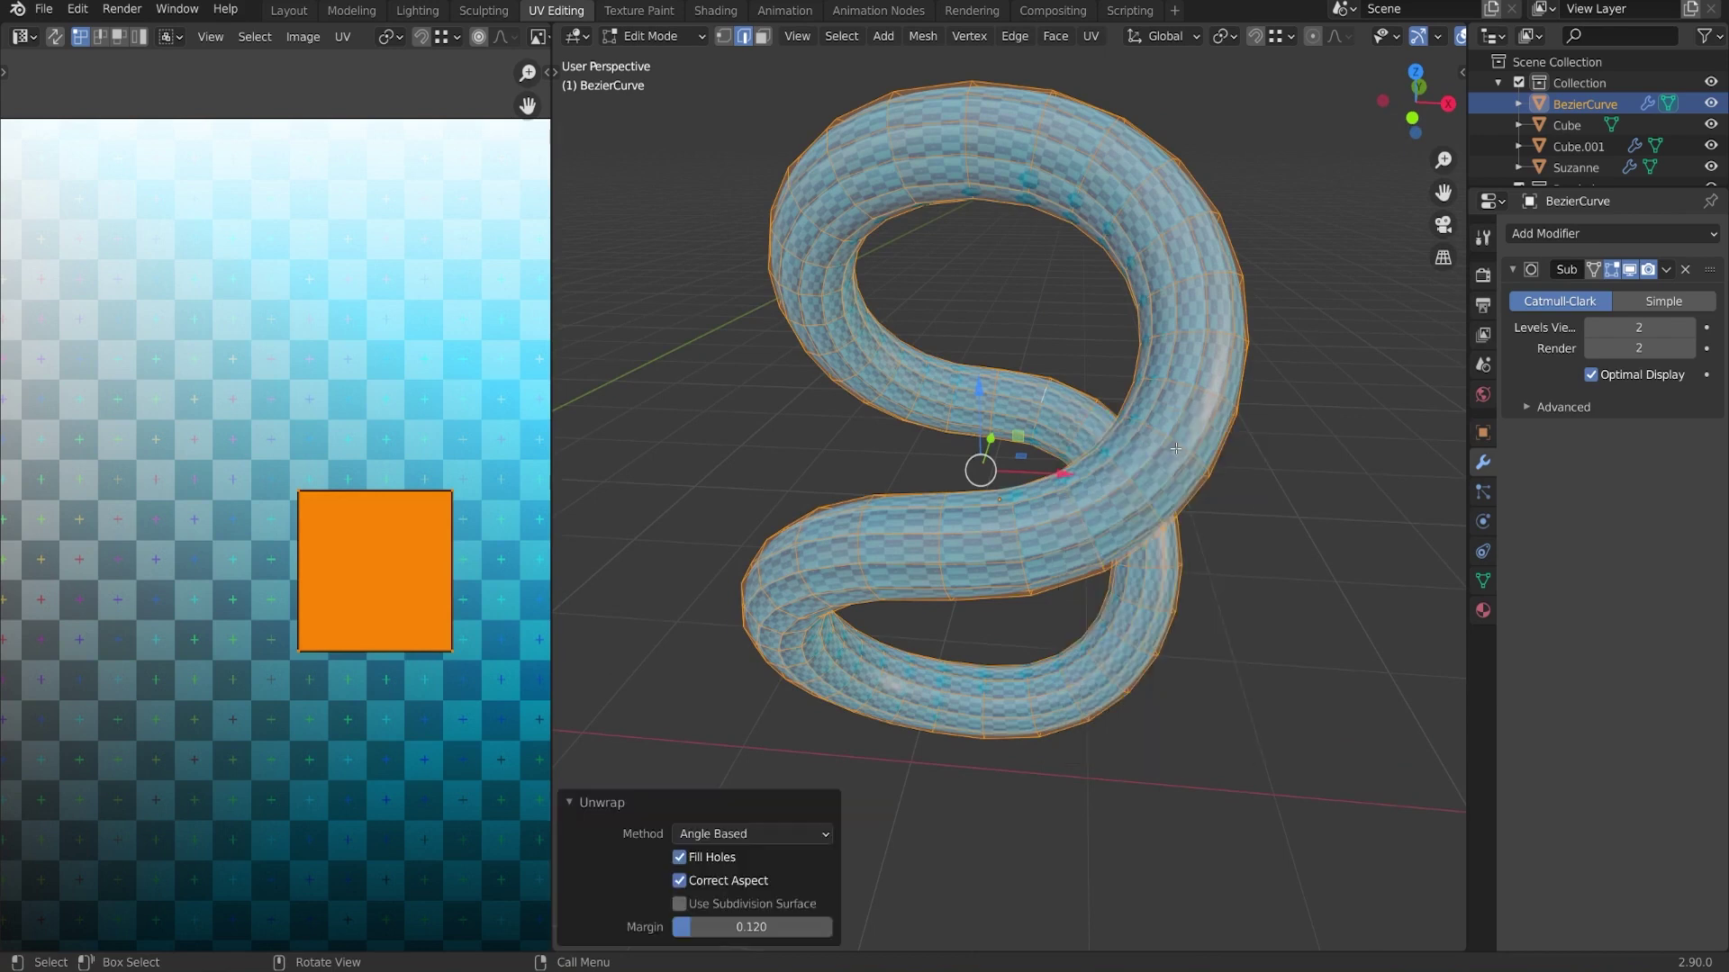
# Mark the edge loop around the tube's rear middle section as a seam
pyautogui.scroll(3, 1077, 489)
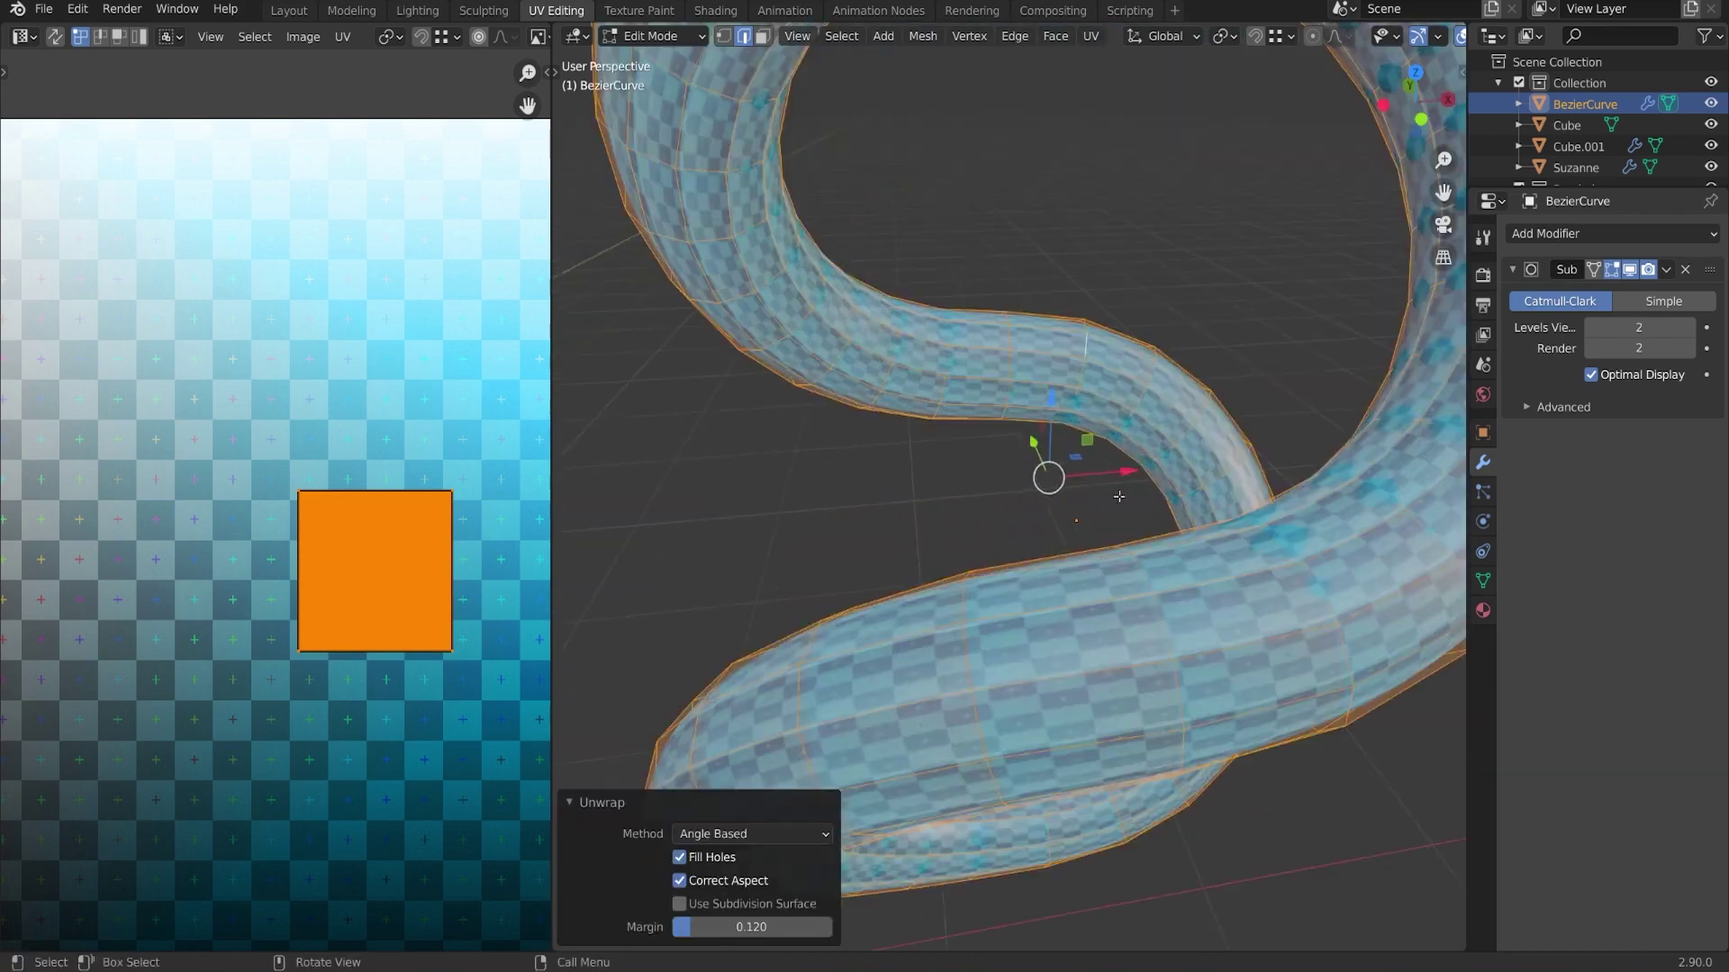
pyautogui.hotkey('alt', 'a')
pyautogui.moveTo(1040, 381); pyautogui.dragTo(1049, 367, button='middle')
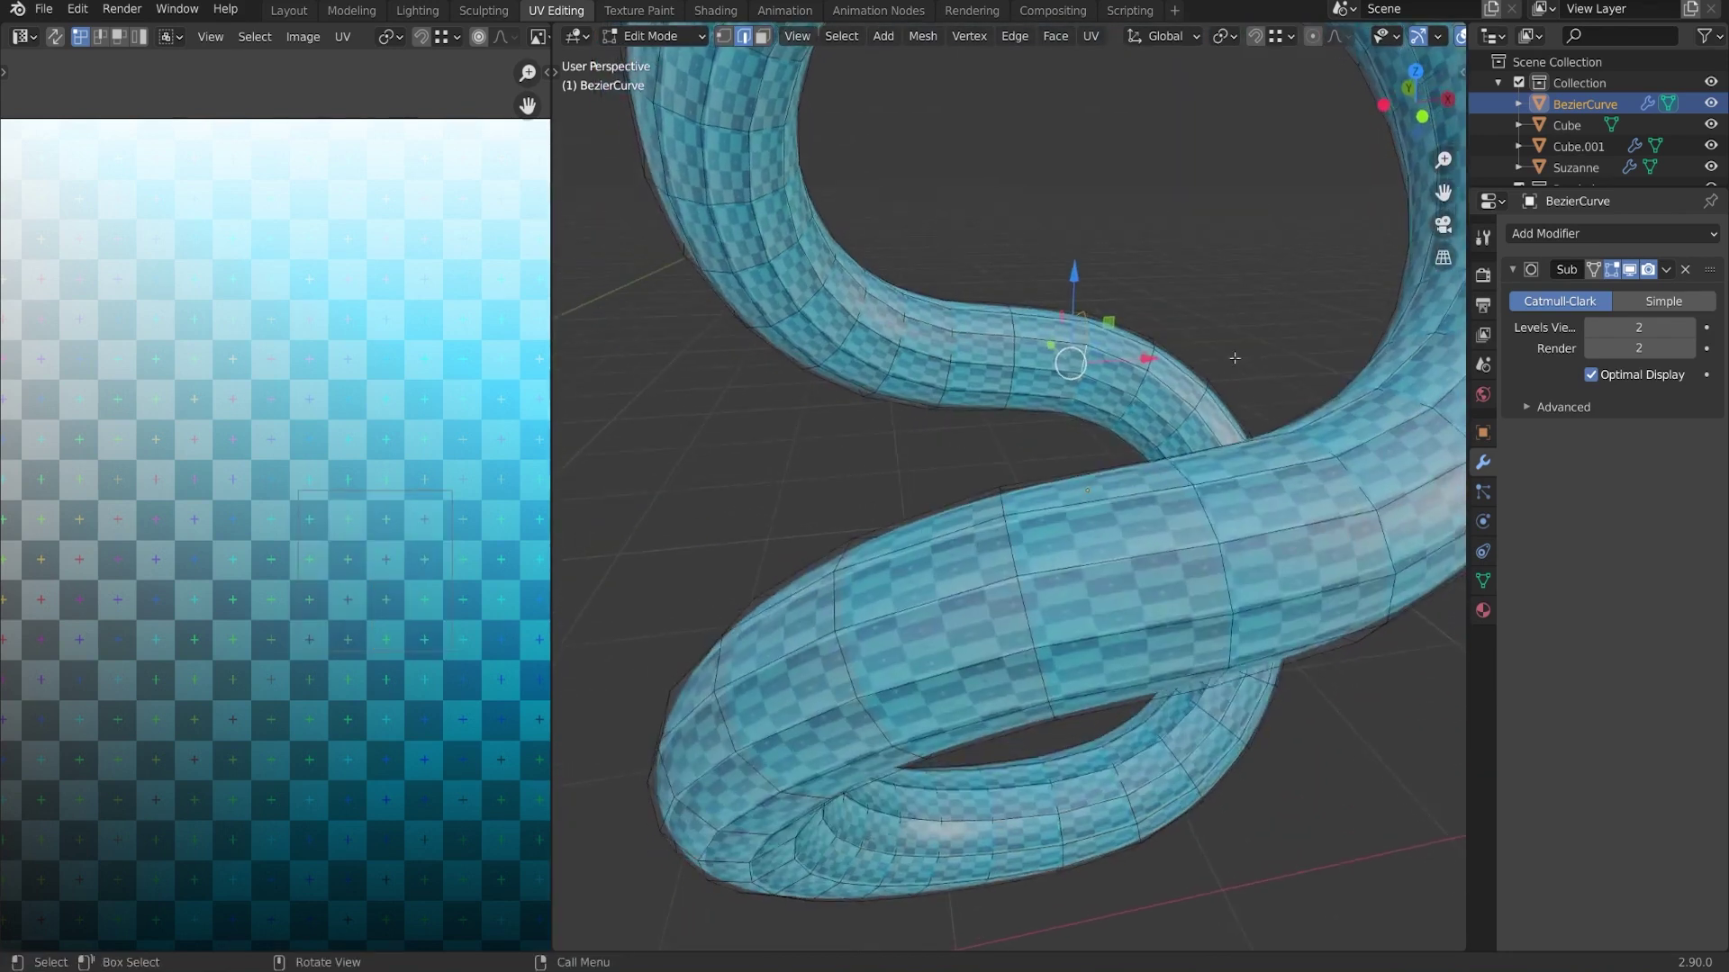
pyautogui.rightClick(1243, 348)
pyautogui.click(1222, 479)
pyautogui.moveTo(1222, 479); pyautogui.dragTo(1206, 448, button='middle')
# Enable Live Unwrap and unwrap the whole tube with the Angle Based method
pyautogui.click(1091, 37)
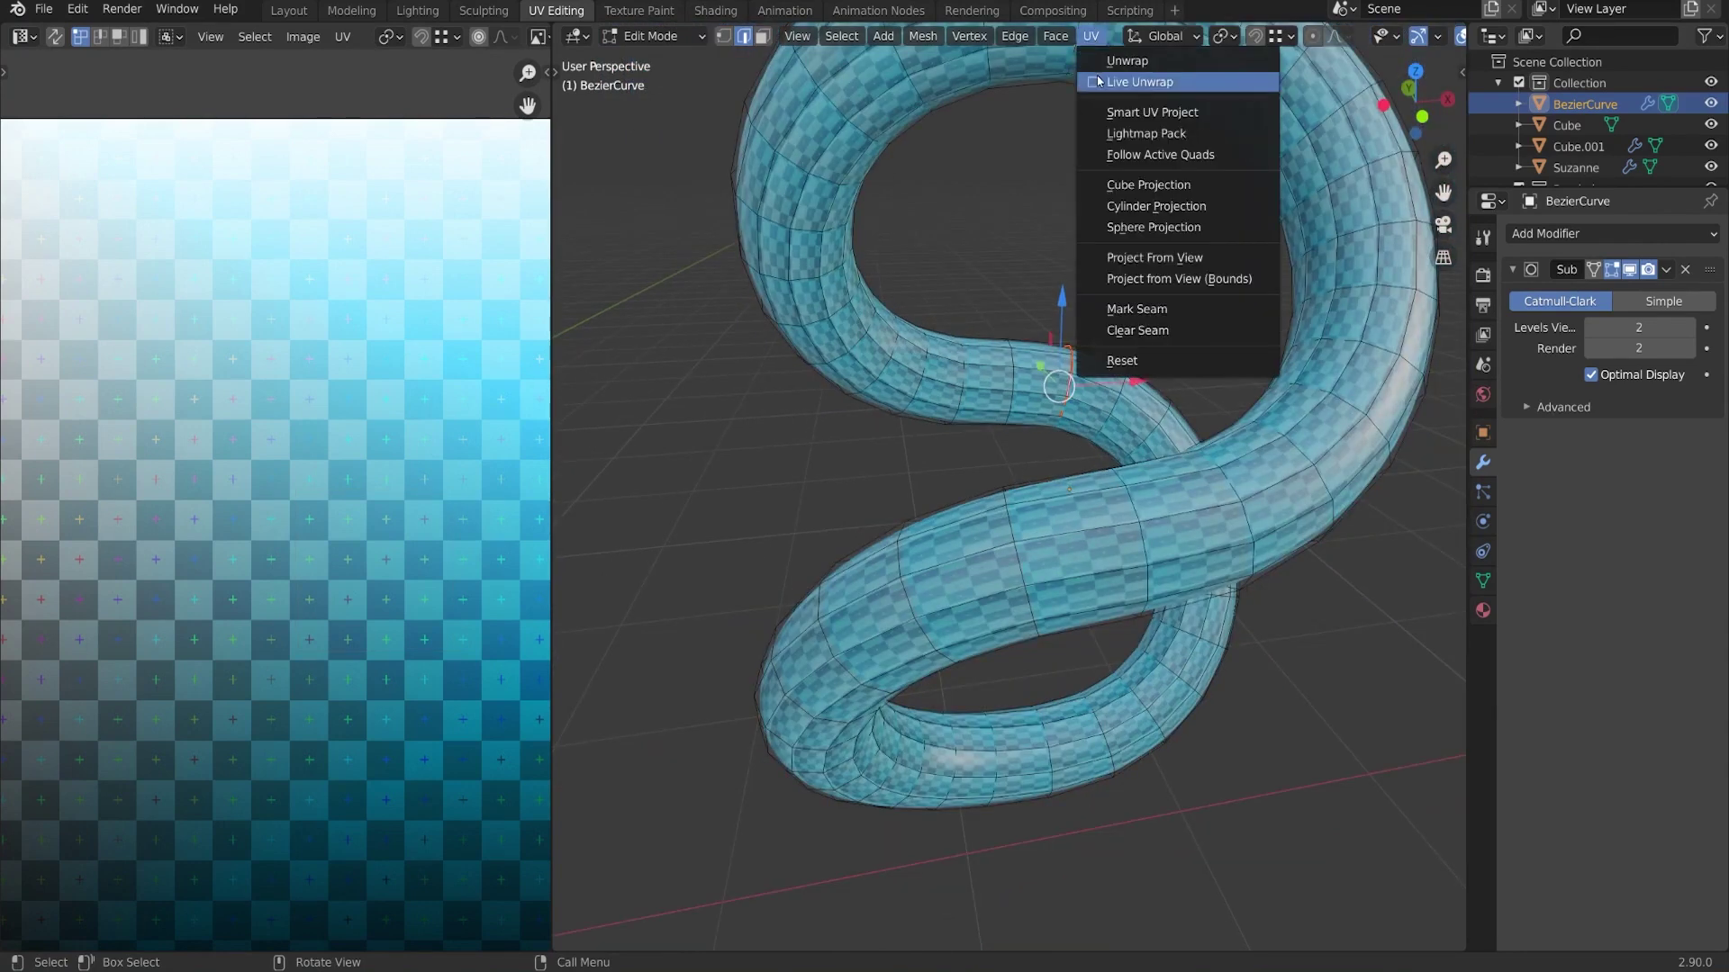
pyautogui.click(1115, 81)
pyautogui.press('a')
pyautogui.press('u')
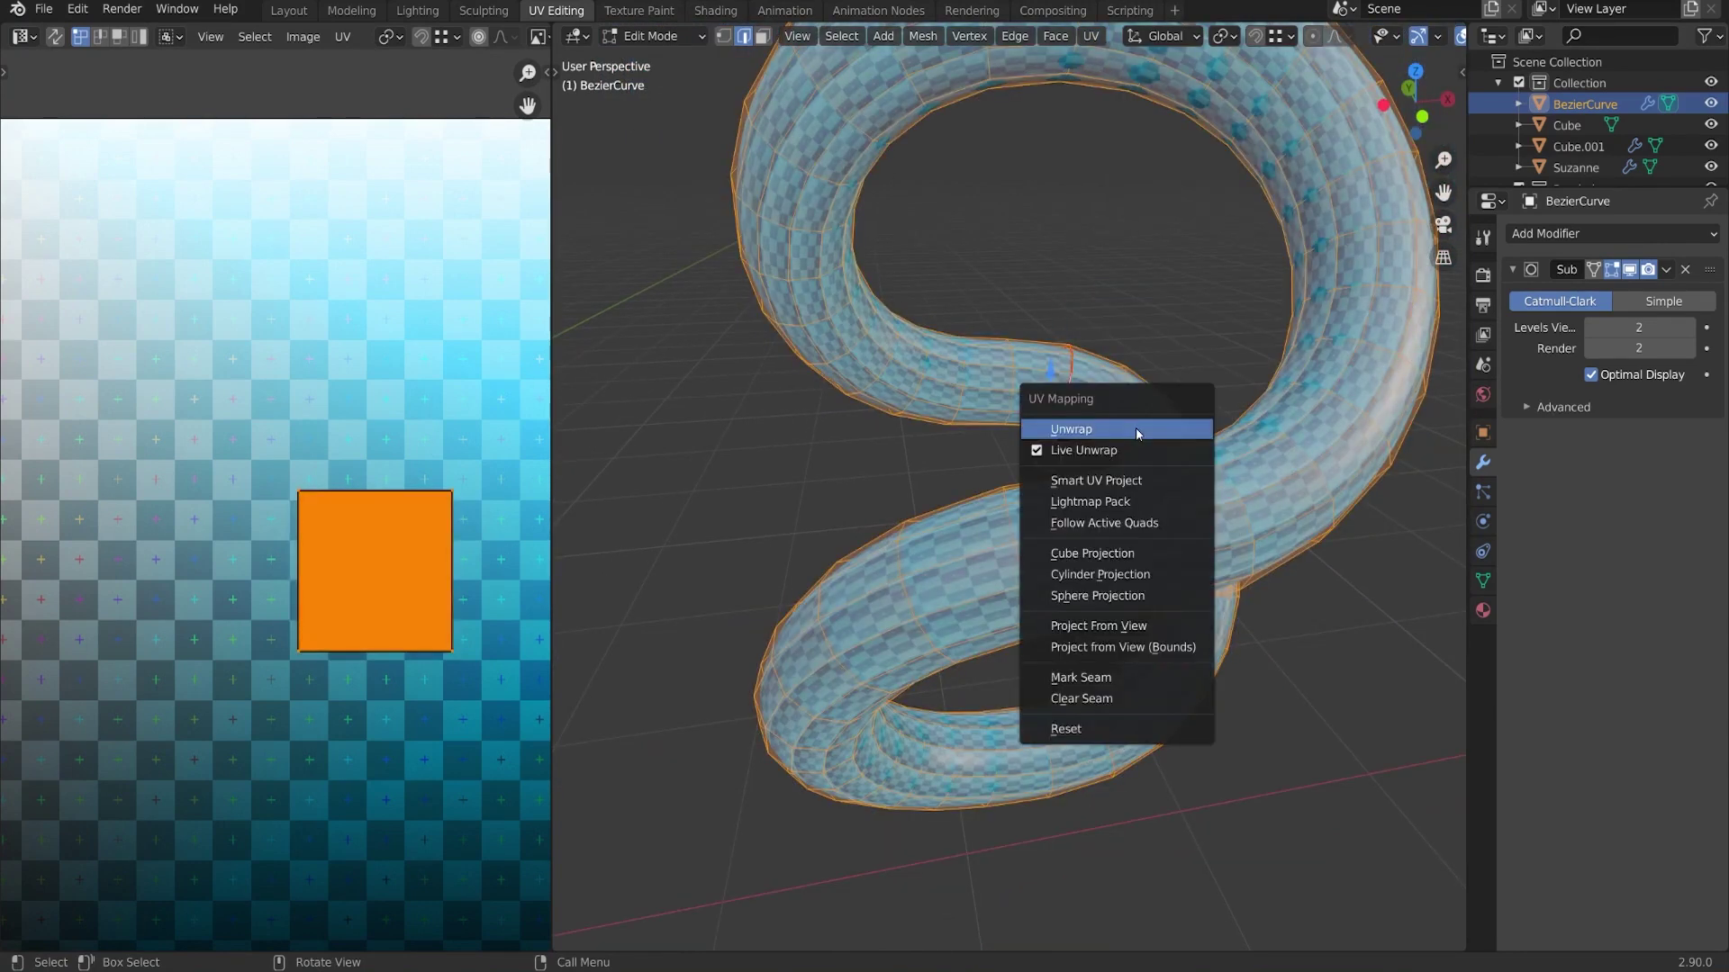
pyautogui.click(1136, 428)
# Examine the tube's unwrapped UV strip against the checker image, especially its lower end
pyautogui.scroll(-5, 317, 520)
pyautogui.scroll(3, 317, 520)
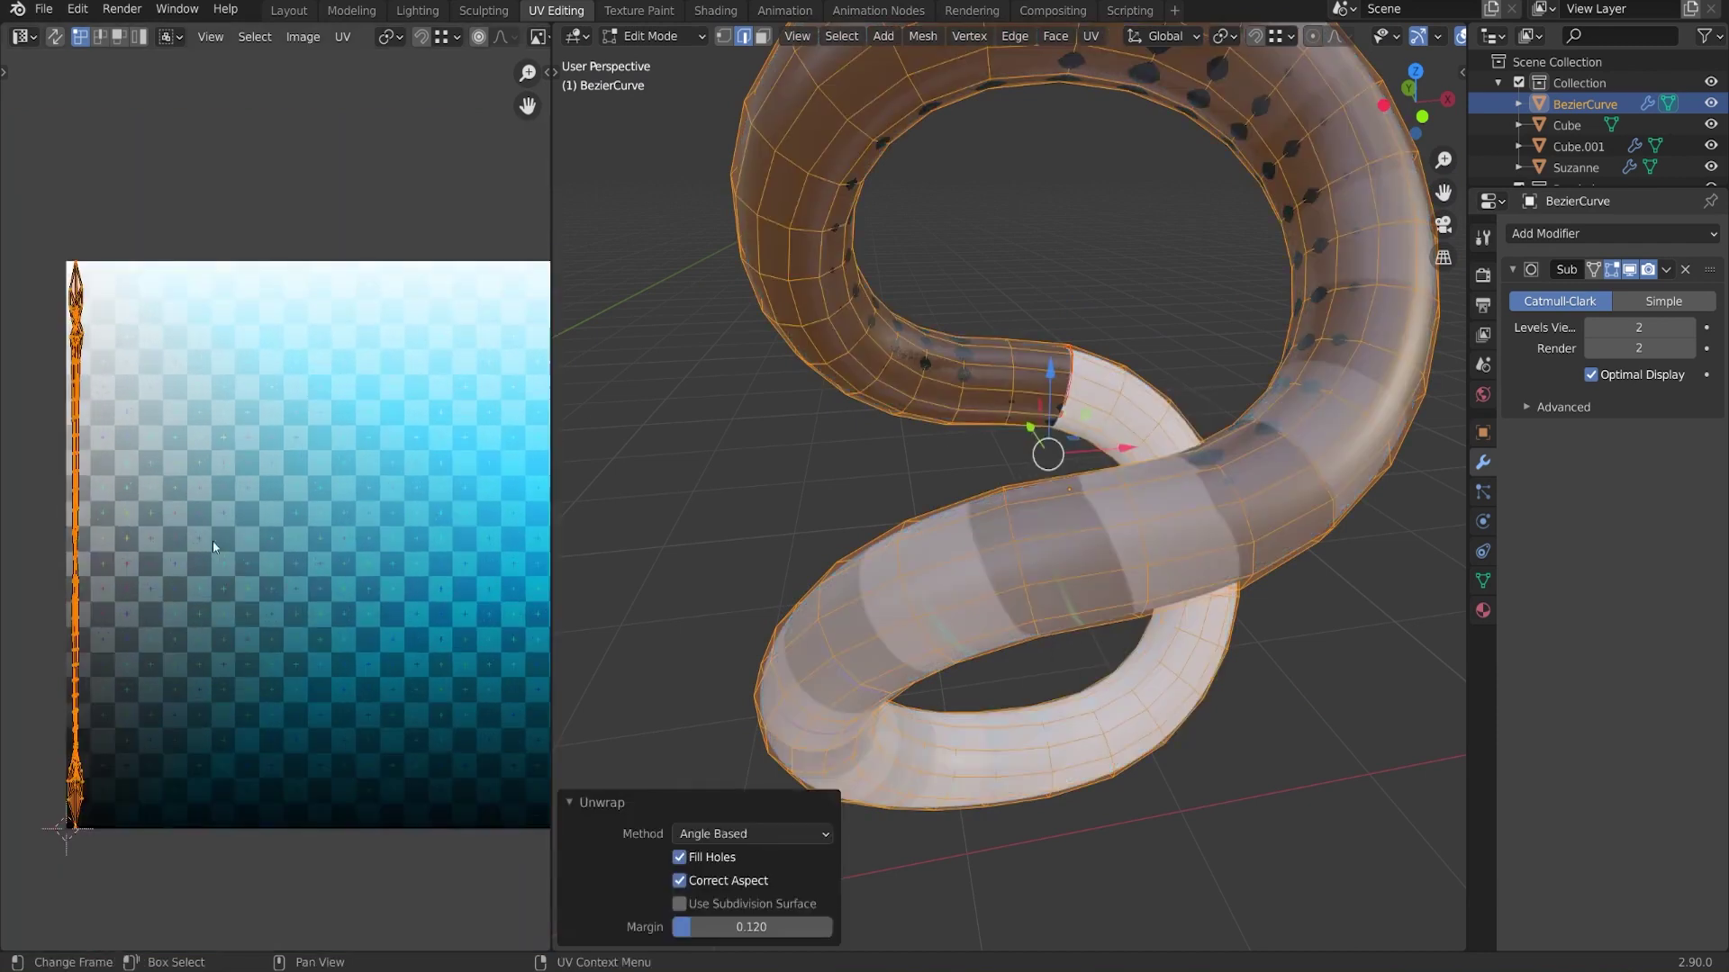
pyautogui.moveTo(179, 755); pyautogui.dragTo(220, 556, button='middle')
pyautogui.scroll(3, 207, 603)
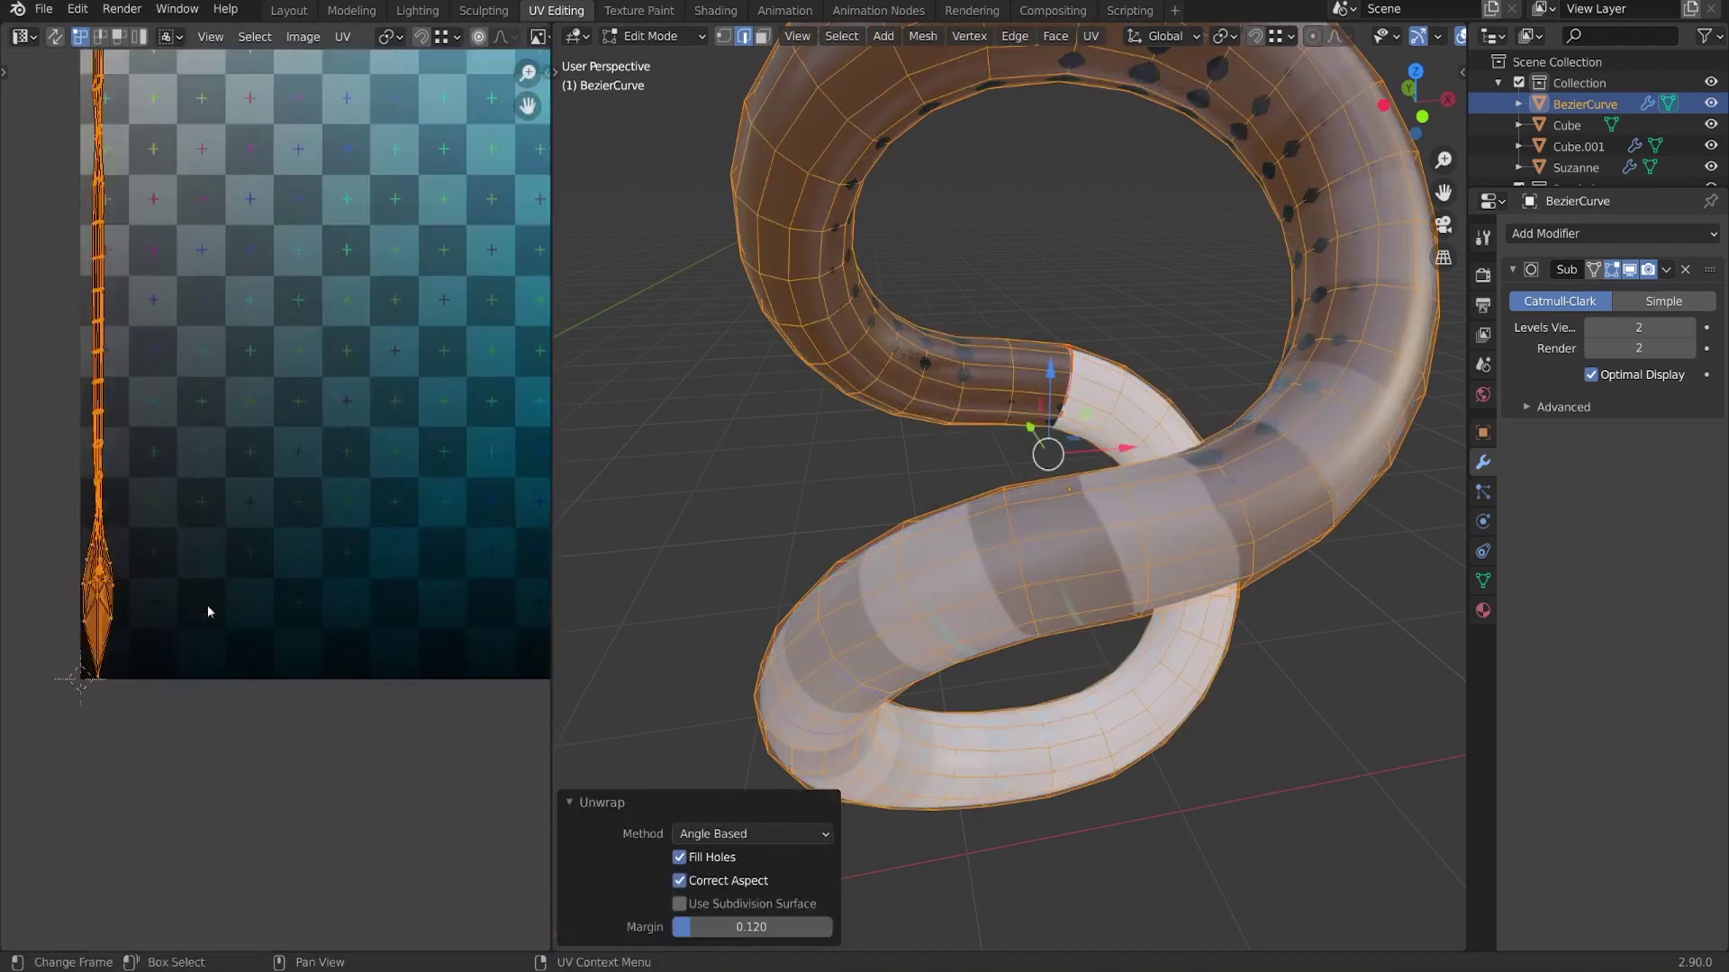
pyautogui.moveTo(142, 607); pyautogui.dragTo(276, 698, button='middle')
pyautogui.scroll(3, 342, 605)
pyautogui.scroll(-2, 387, 593)
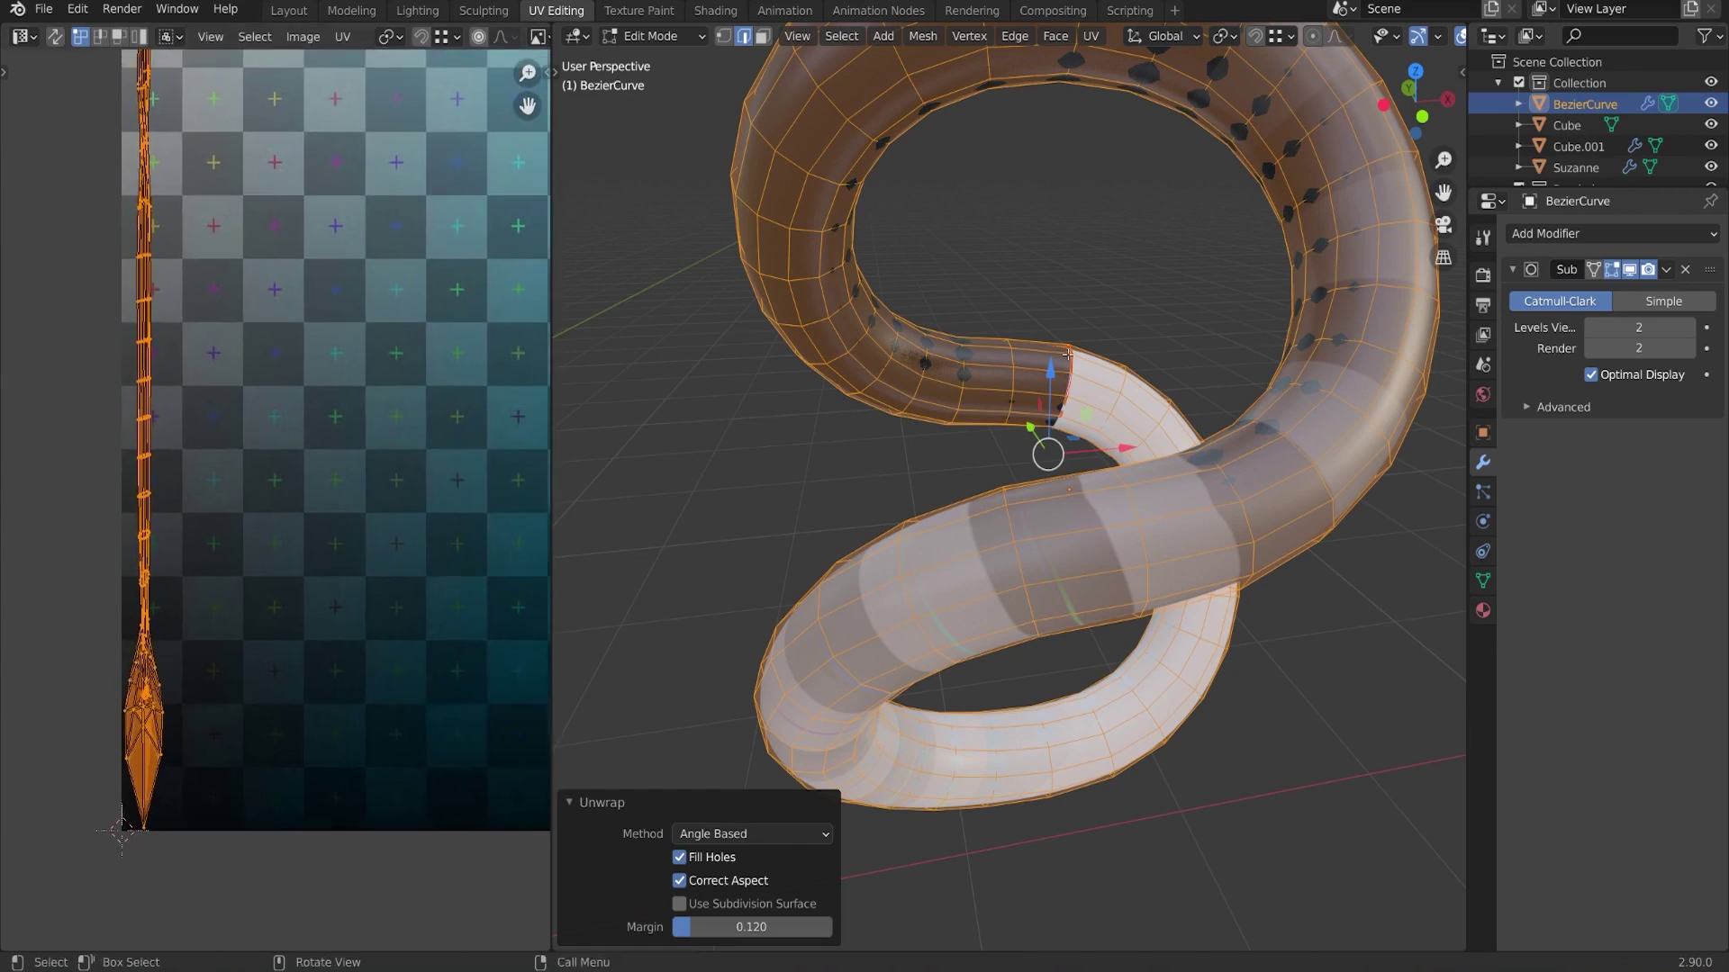
# Mark the edge loop running lengthwise along the whole tube as a seam
pyautogui.scroll(-3, 1069, 354)
pyautogui.moveTo(1080, 365); pyautogui.dragTo(996, 309, button='middle')
pyautogui.hotkey('alt', 'a')
pyautogui.scroll(1, 996, 309)
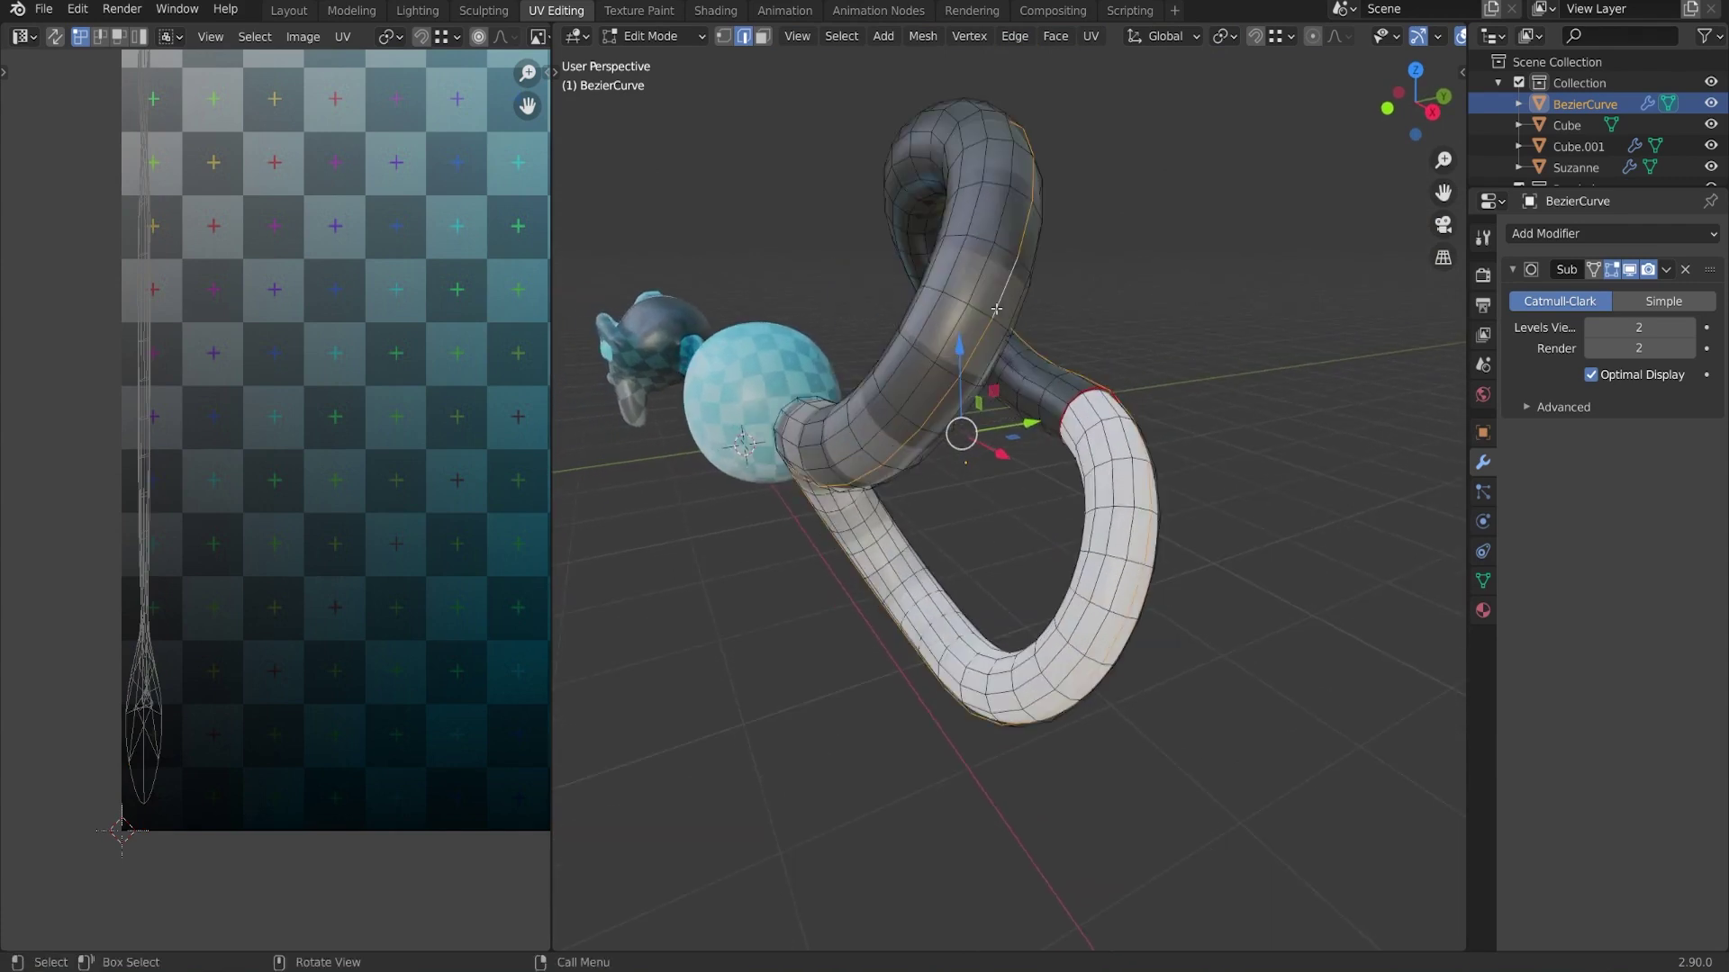
pyautogui.moveTo(1190, 433); pyautogui.dragTo(1198, 468, button='middle')
pyautogui.rightClick(1197, 469)
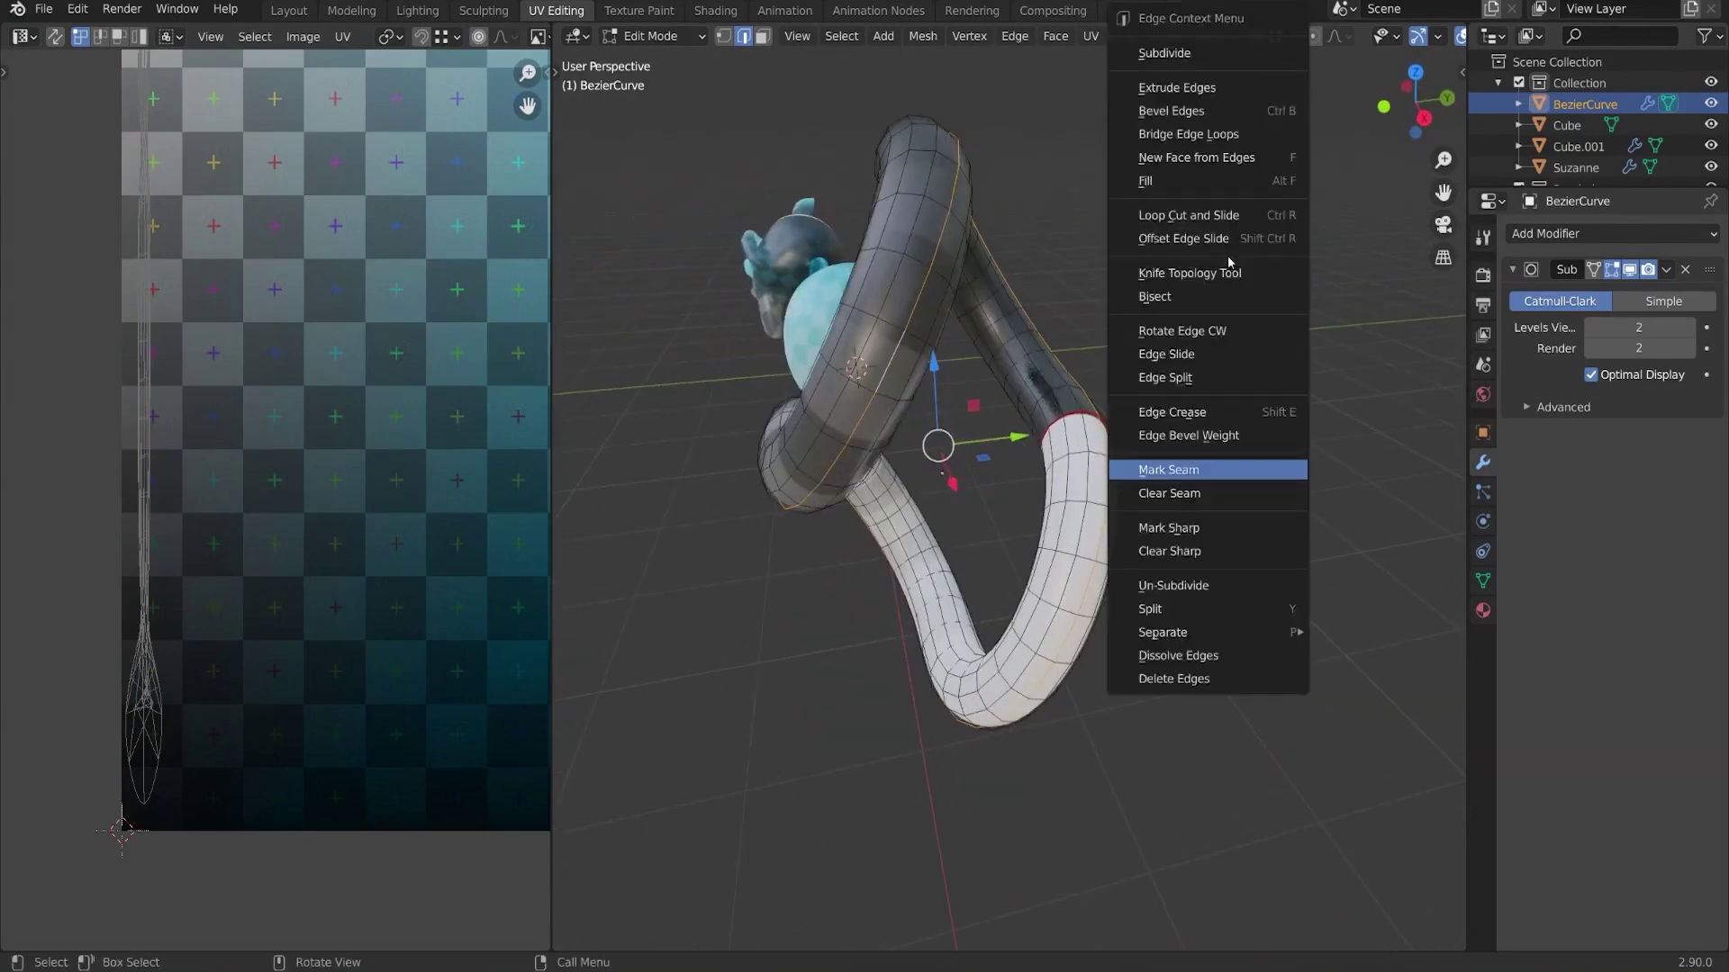
pyautogui.click(1193, 469)
# Select the whole tube mesh and inspect its full UV island from bottom to top
pyautogui.press('a')
pyautogui.scroll(-2, 249, 460)
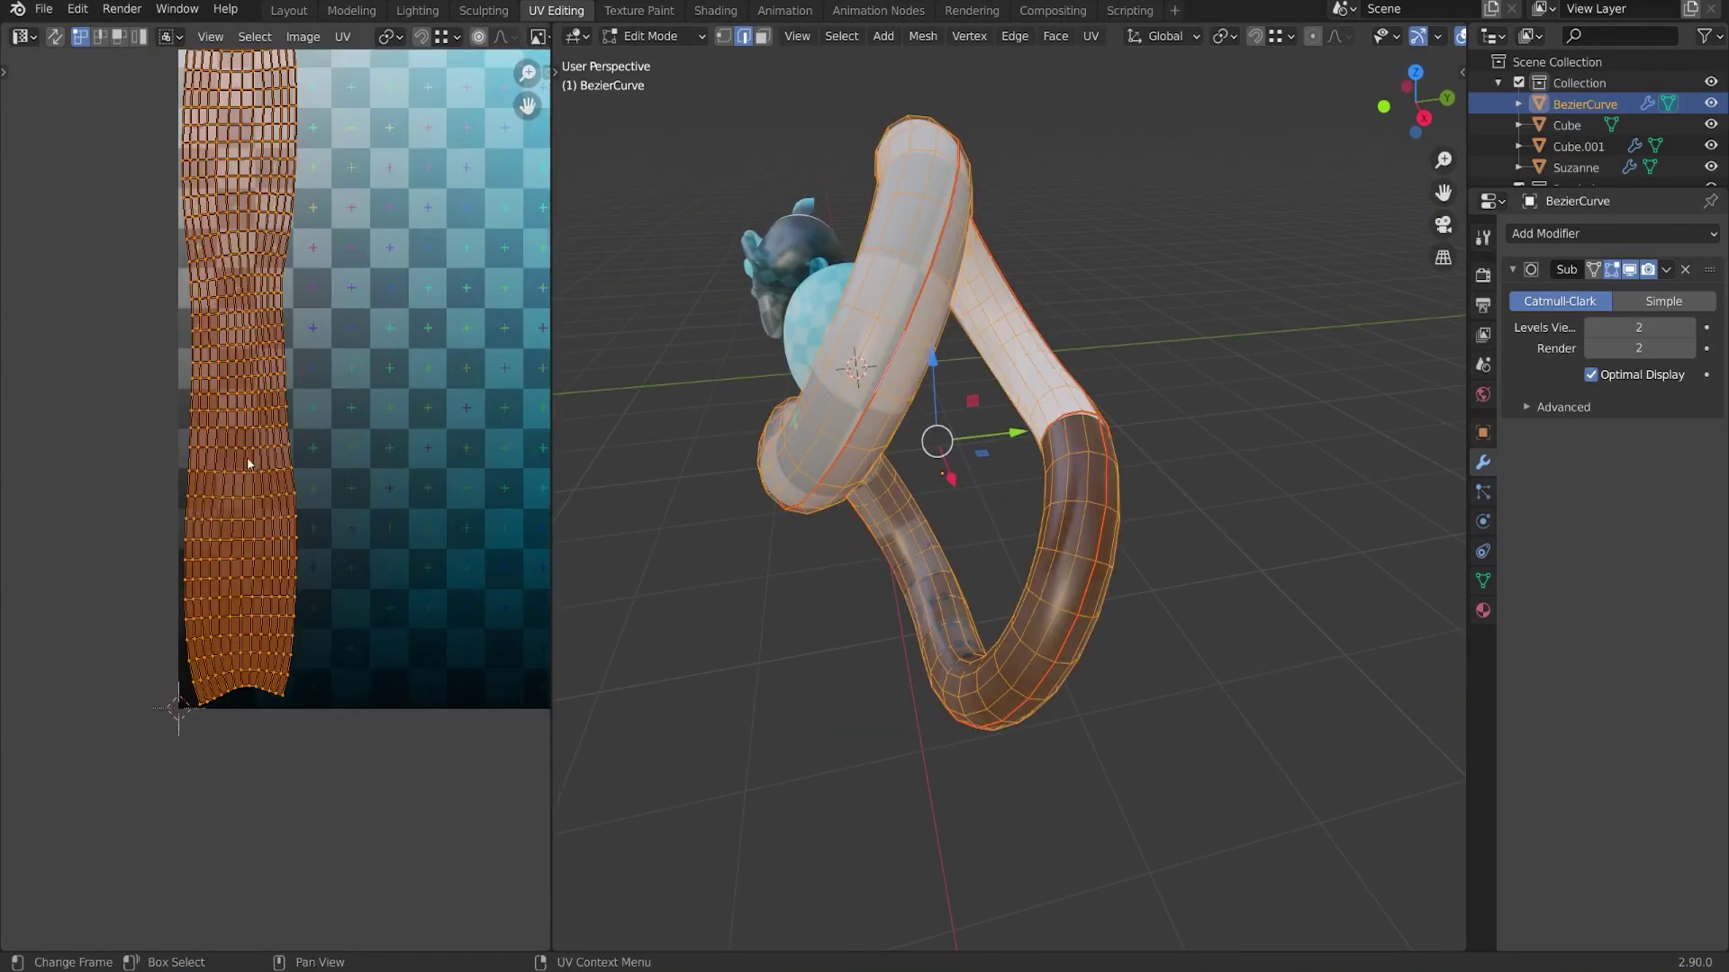
pyautogui.moveTo(248, 462); pyautogui.dragTo(289, 656, button='middle')
pyautogui.scroll(-2, 289, 656)
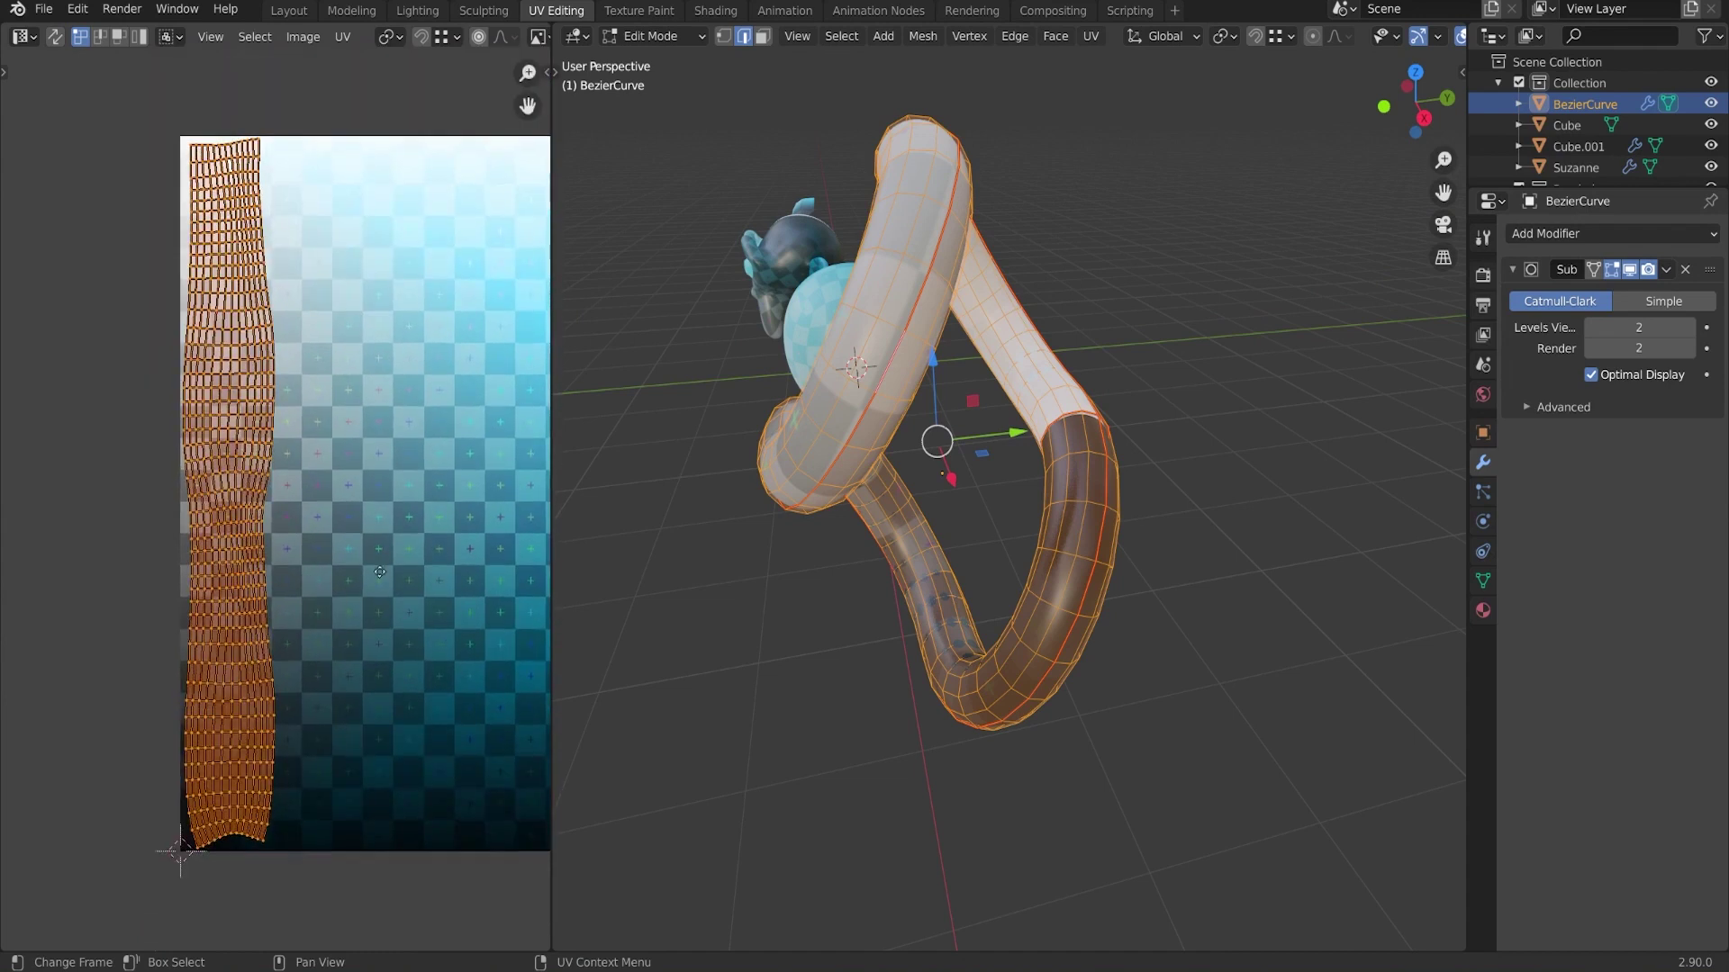
pyautogui.moveTo(379, 572); pyautogui.dragTo(355, 572, button='middle')
# Try moving the tube's UV island across the checker image
pyautogui.moveTo(838, 510); pyautogui.dragTo(986, 513, button='middle')
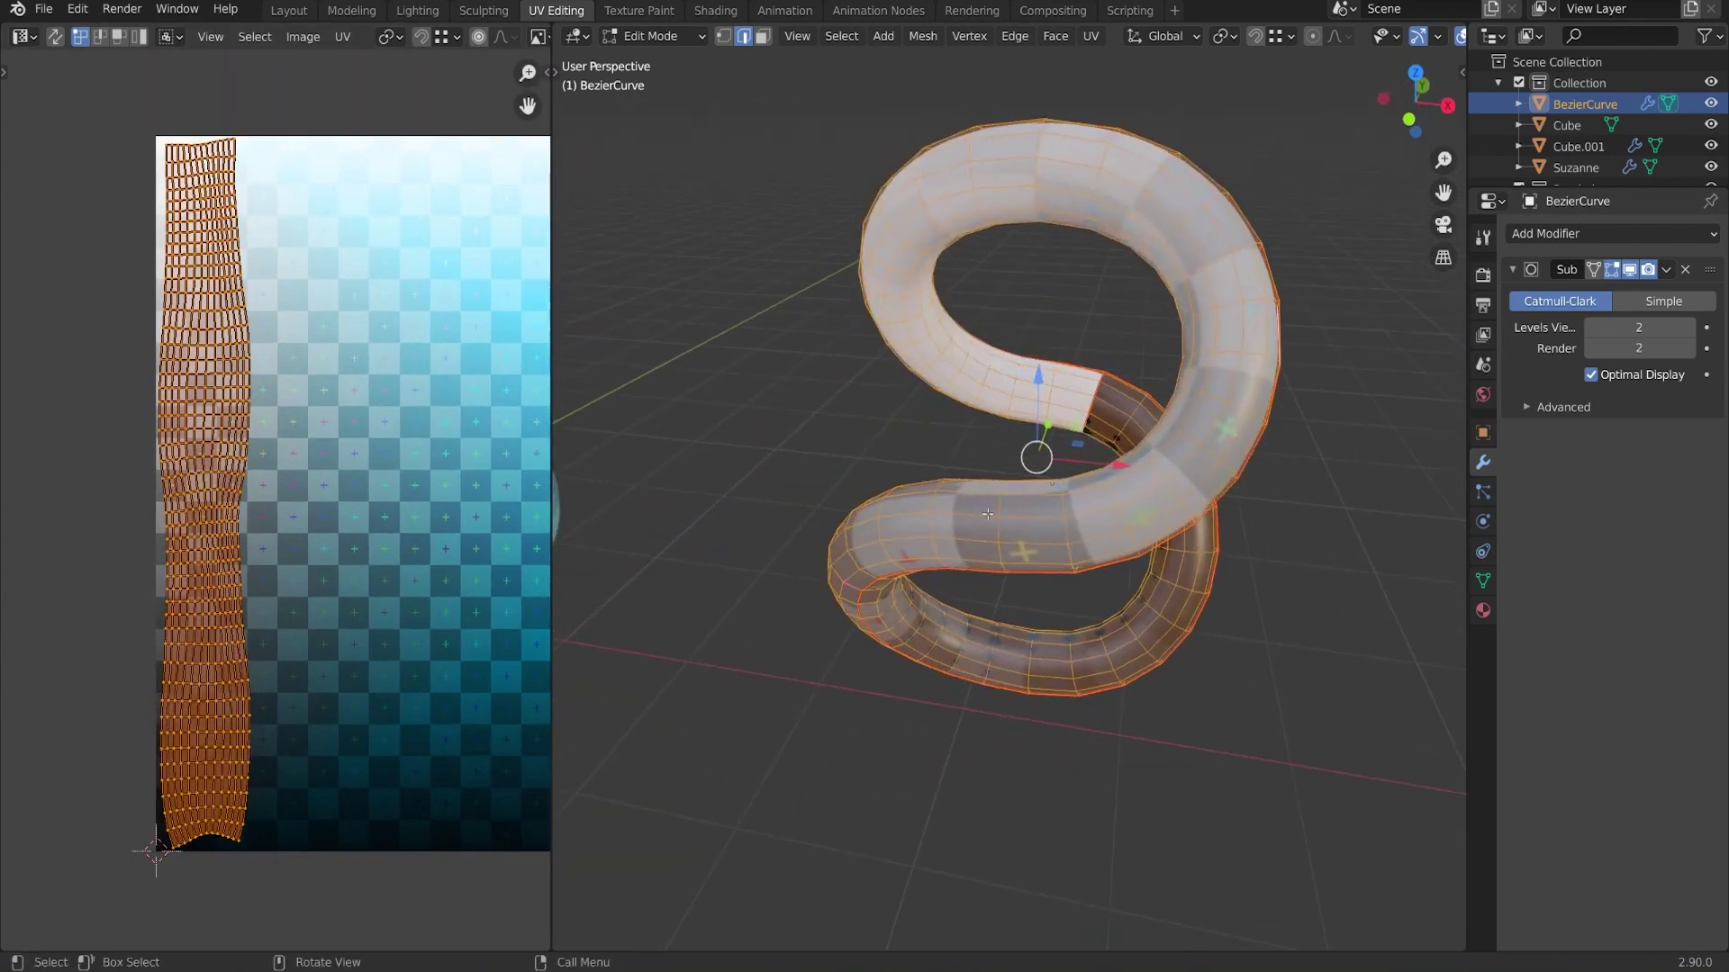
pyautogui.press('g')
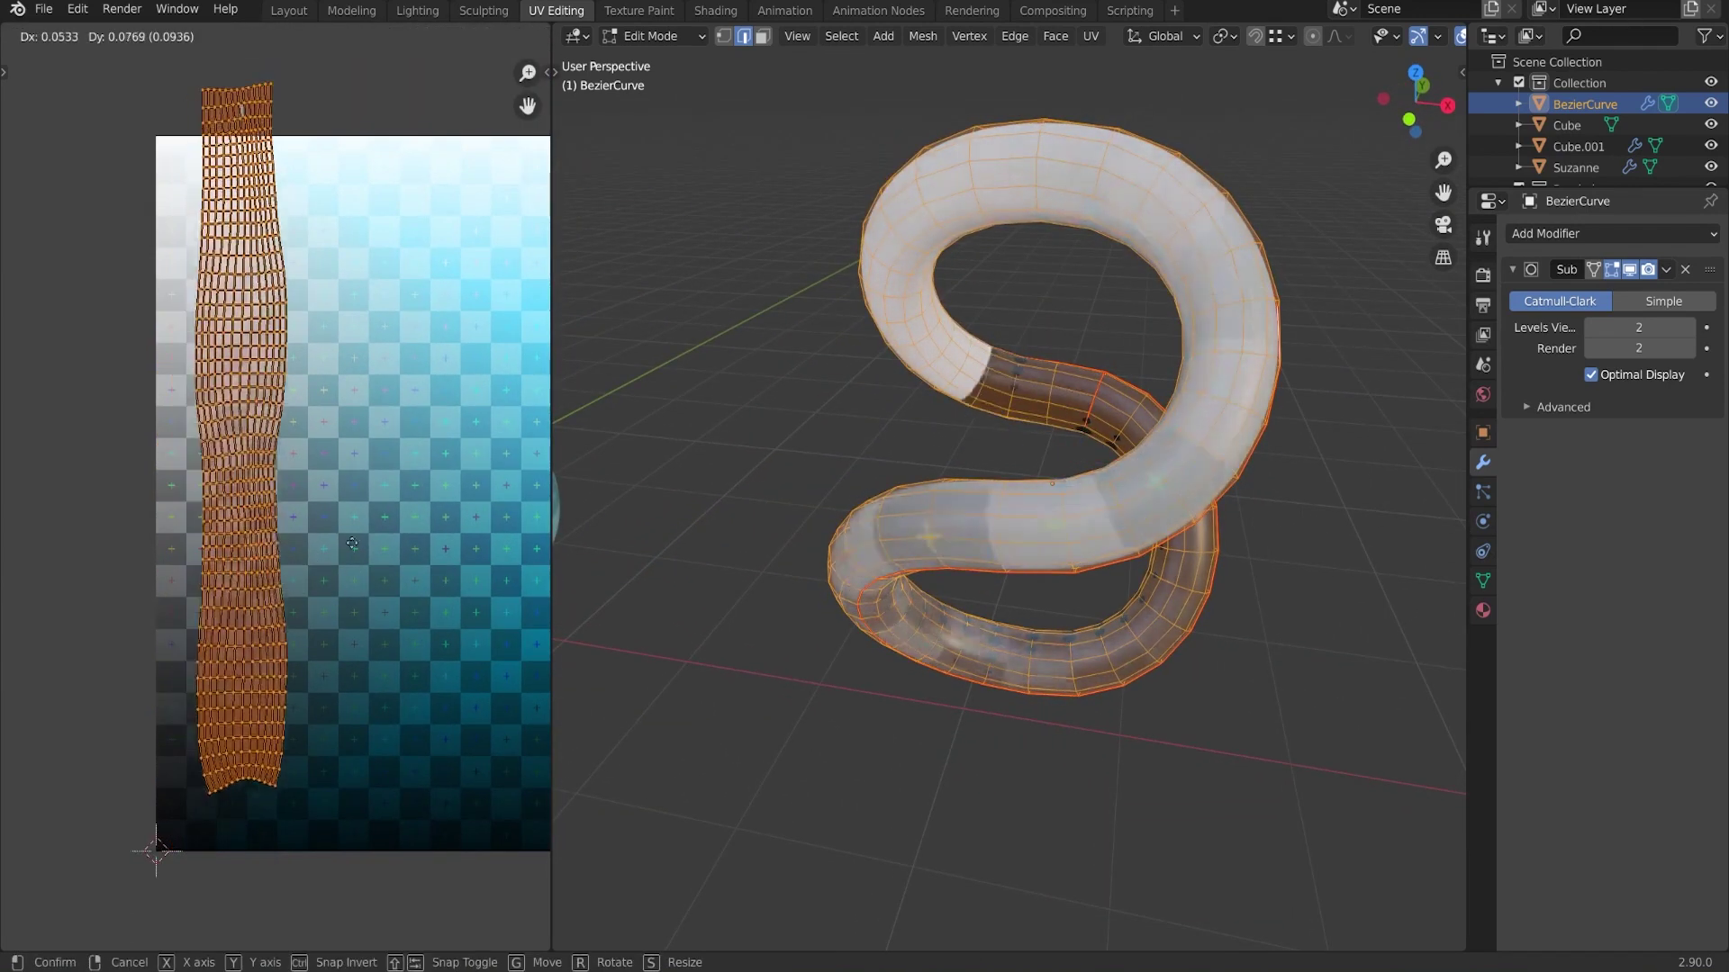
pyautogui.click(393, 550)
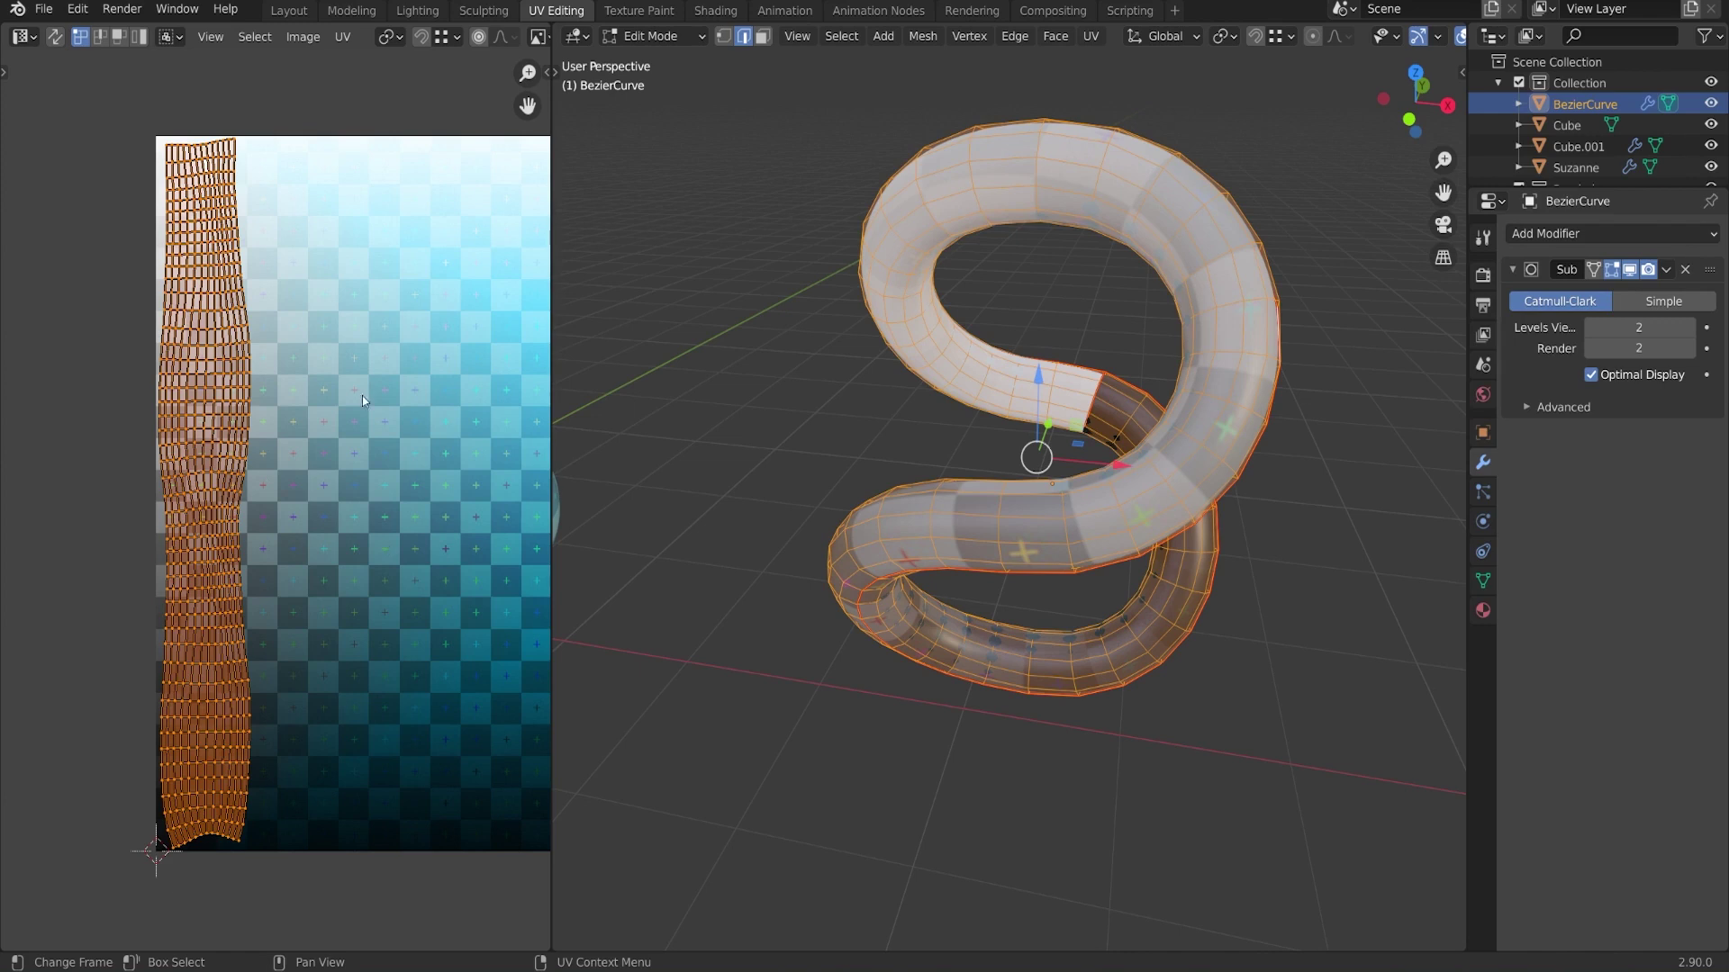
pyautogui.moveTo(275, 754); pyautogui.dragTo(281, 707, button='middle')
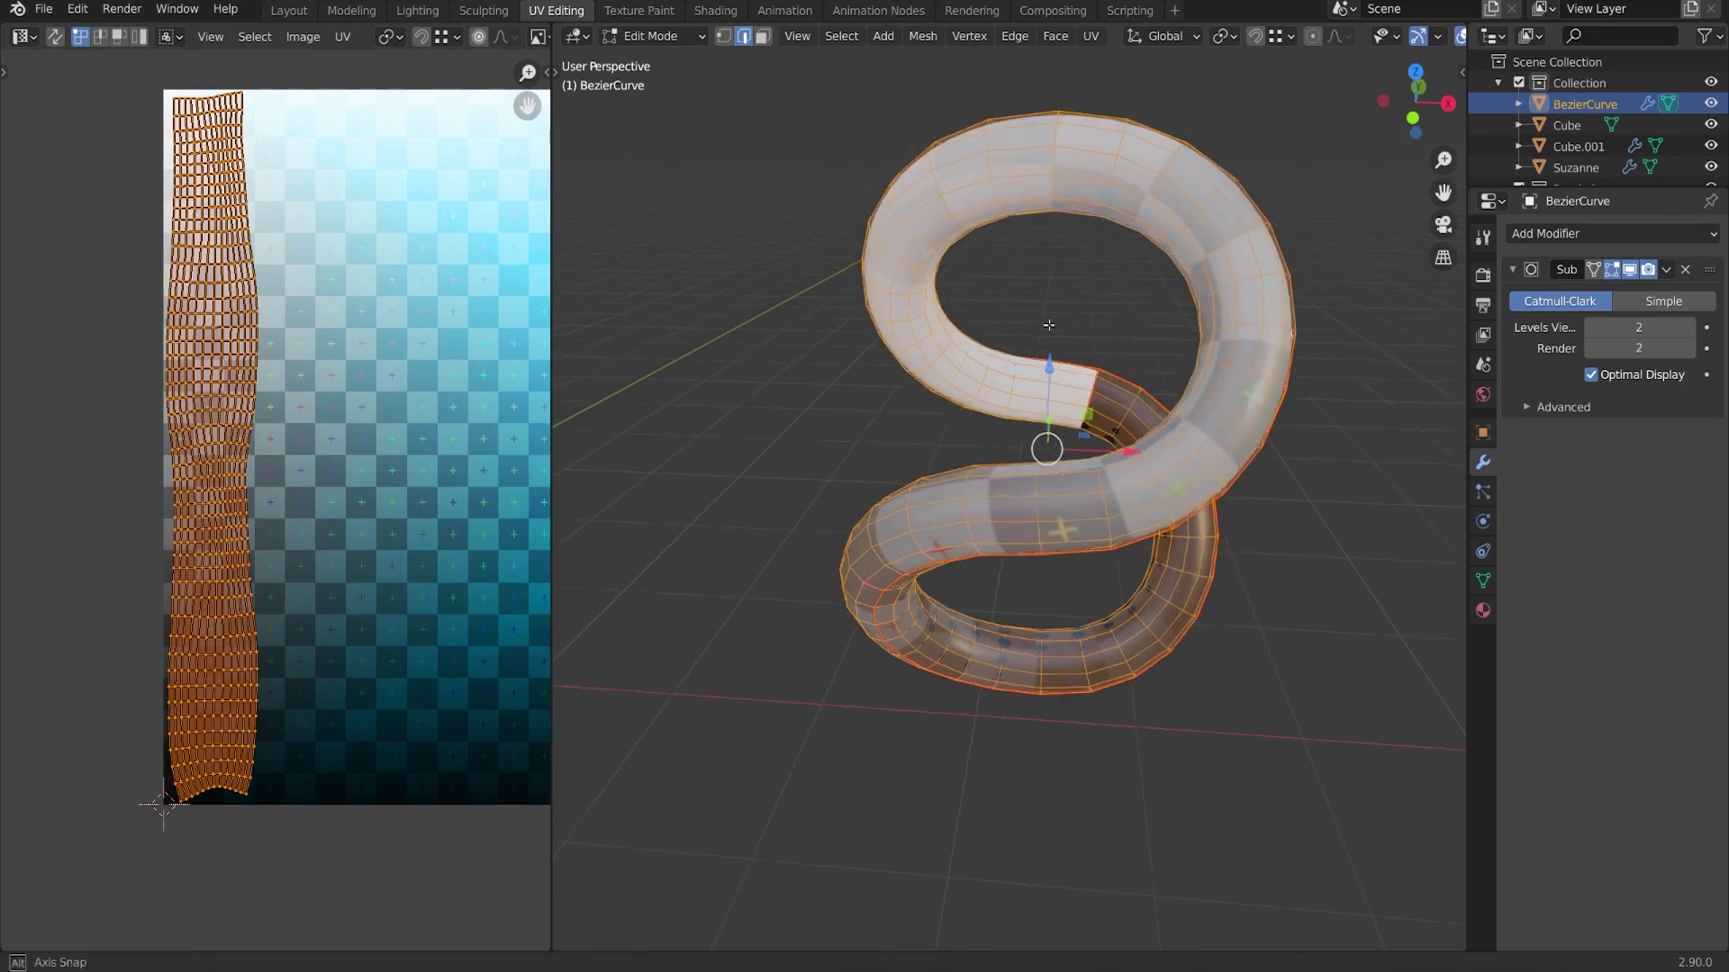
pyautogui.moveTo(1035, 329); pyautogui.dragTo(1049, 325, button='middle')
pyautogui.press('u')
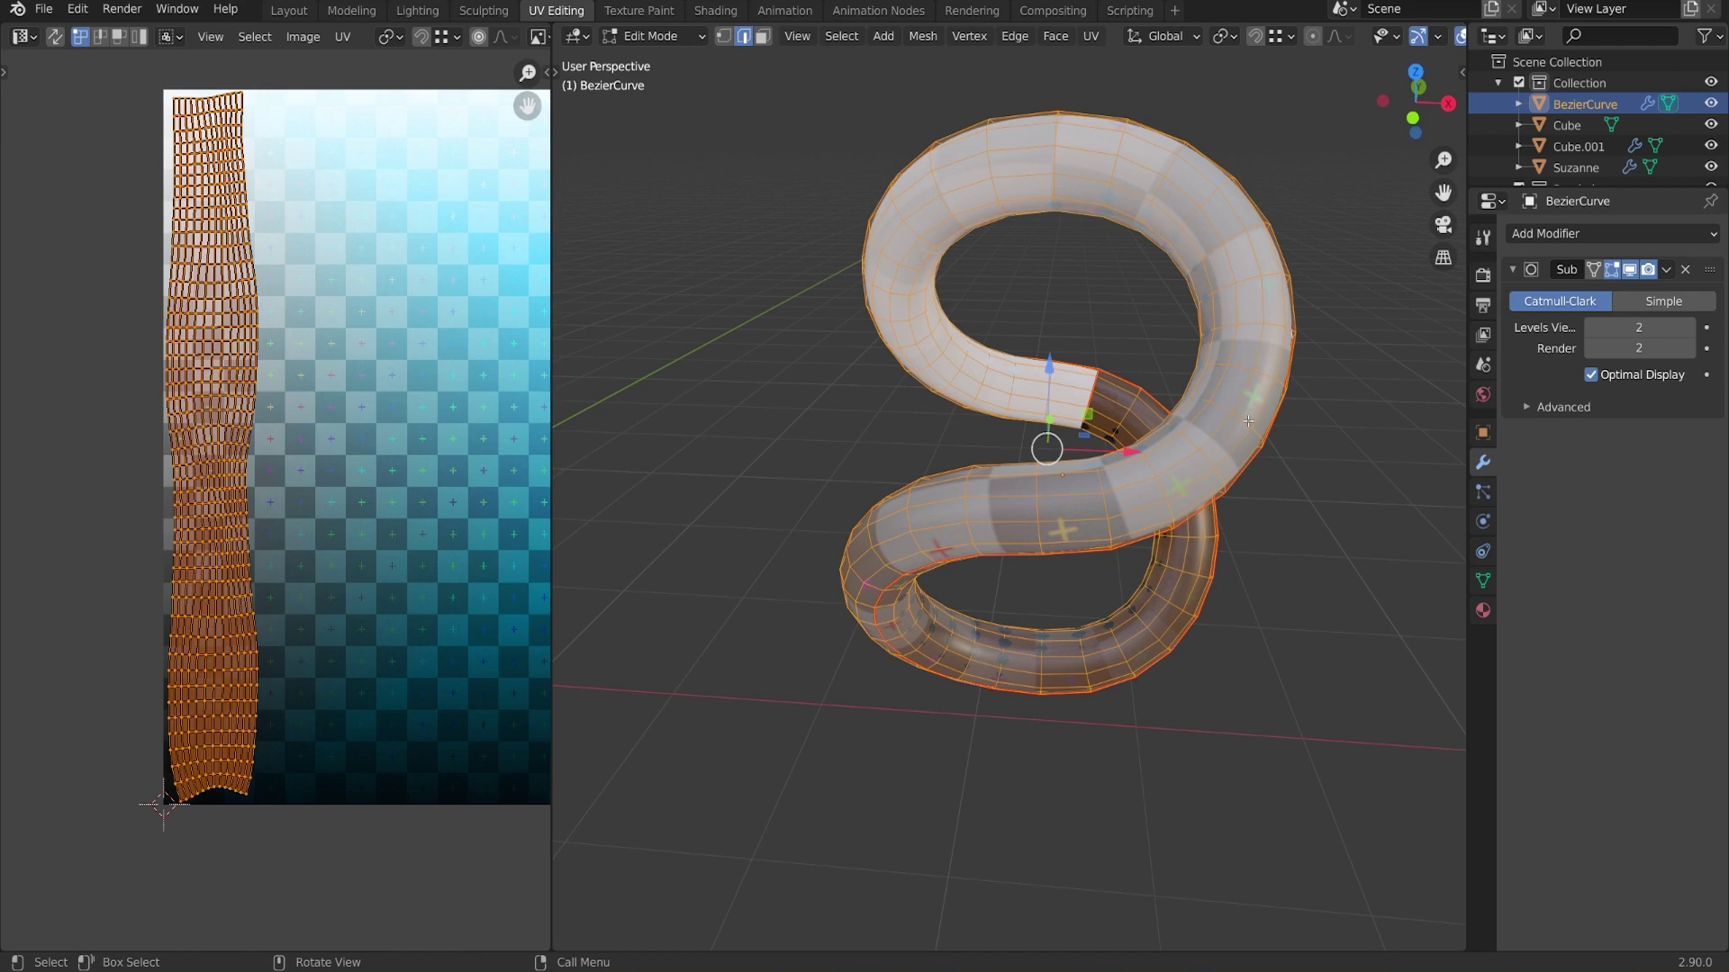
# Apply Follow Active Quads to the whole tube with the Length Average edge length mode
pyautogui.moveTo(1248, 421); pyautogui.dragTo(1193, 434, button='middle')
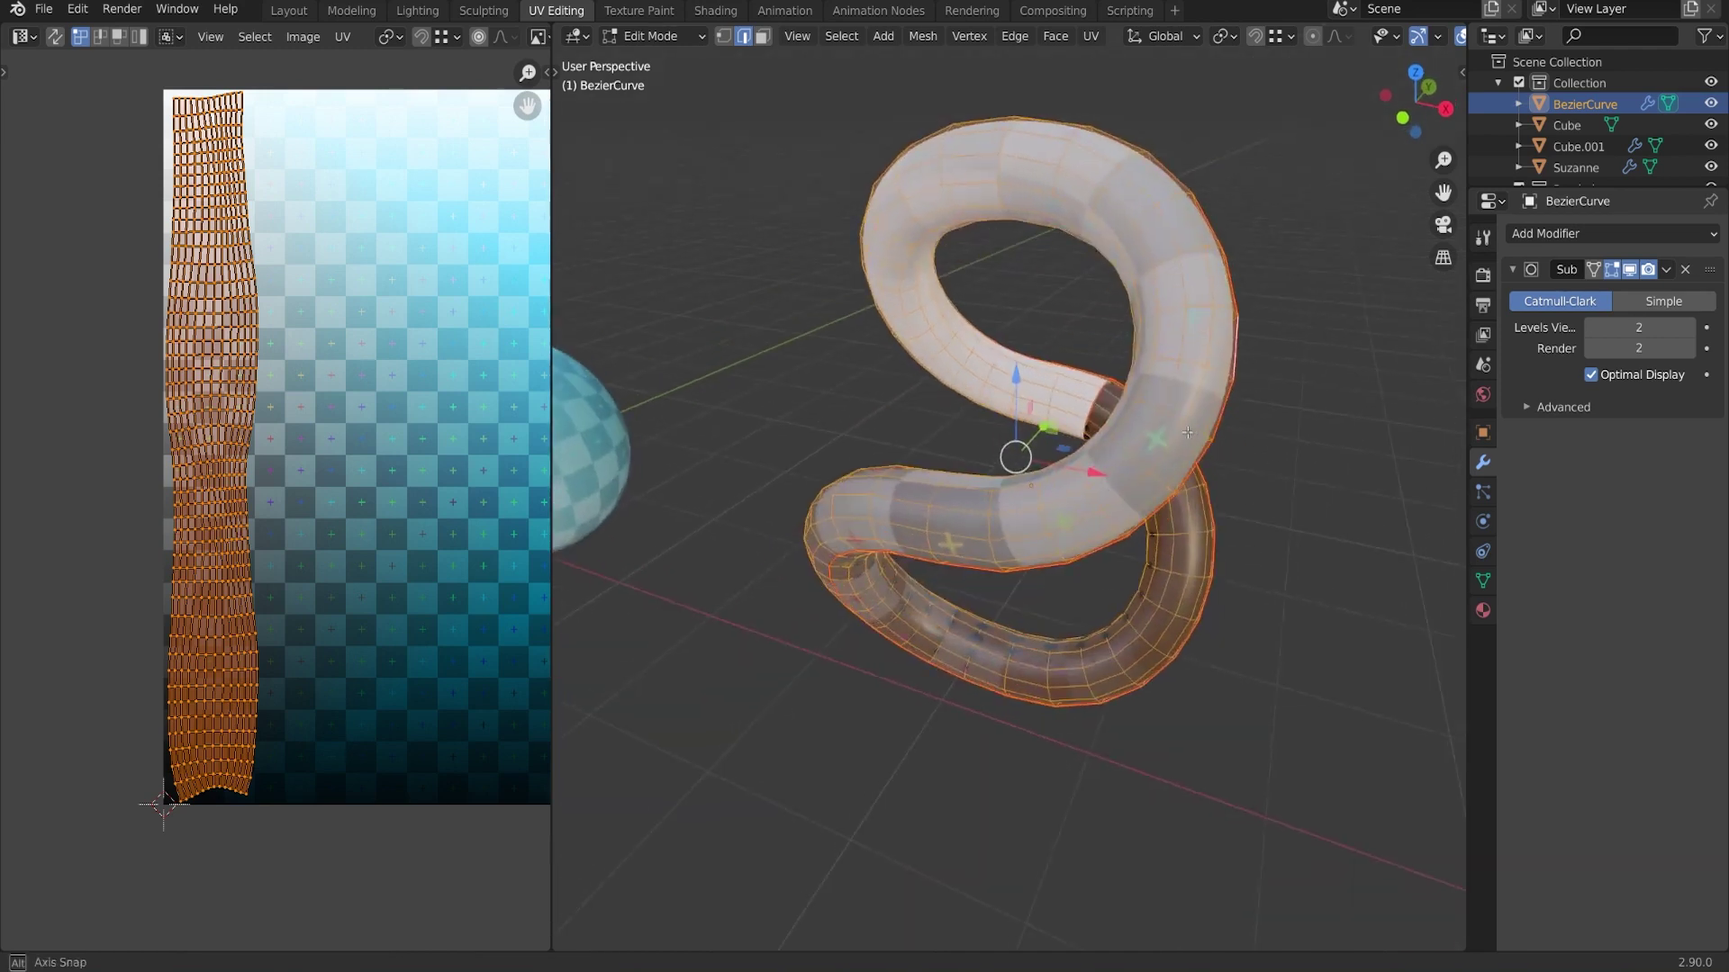
pyautogui.press('u')
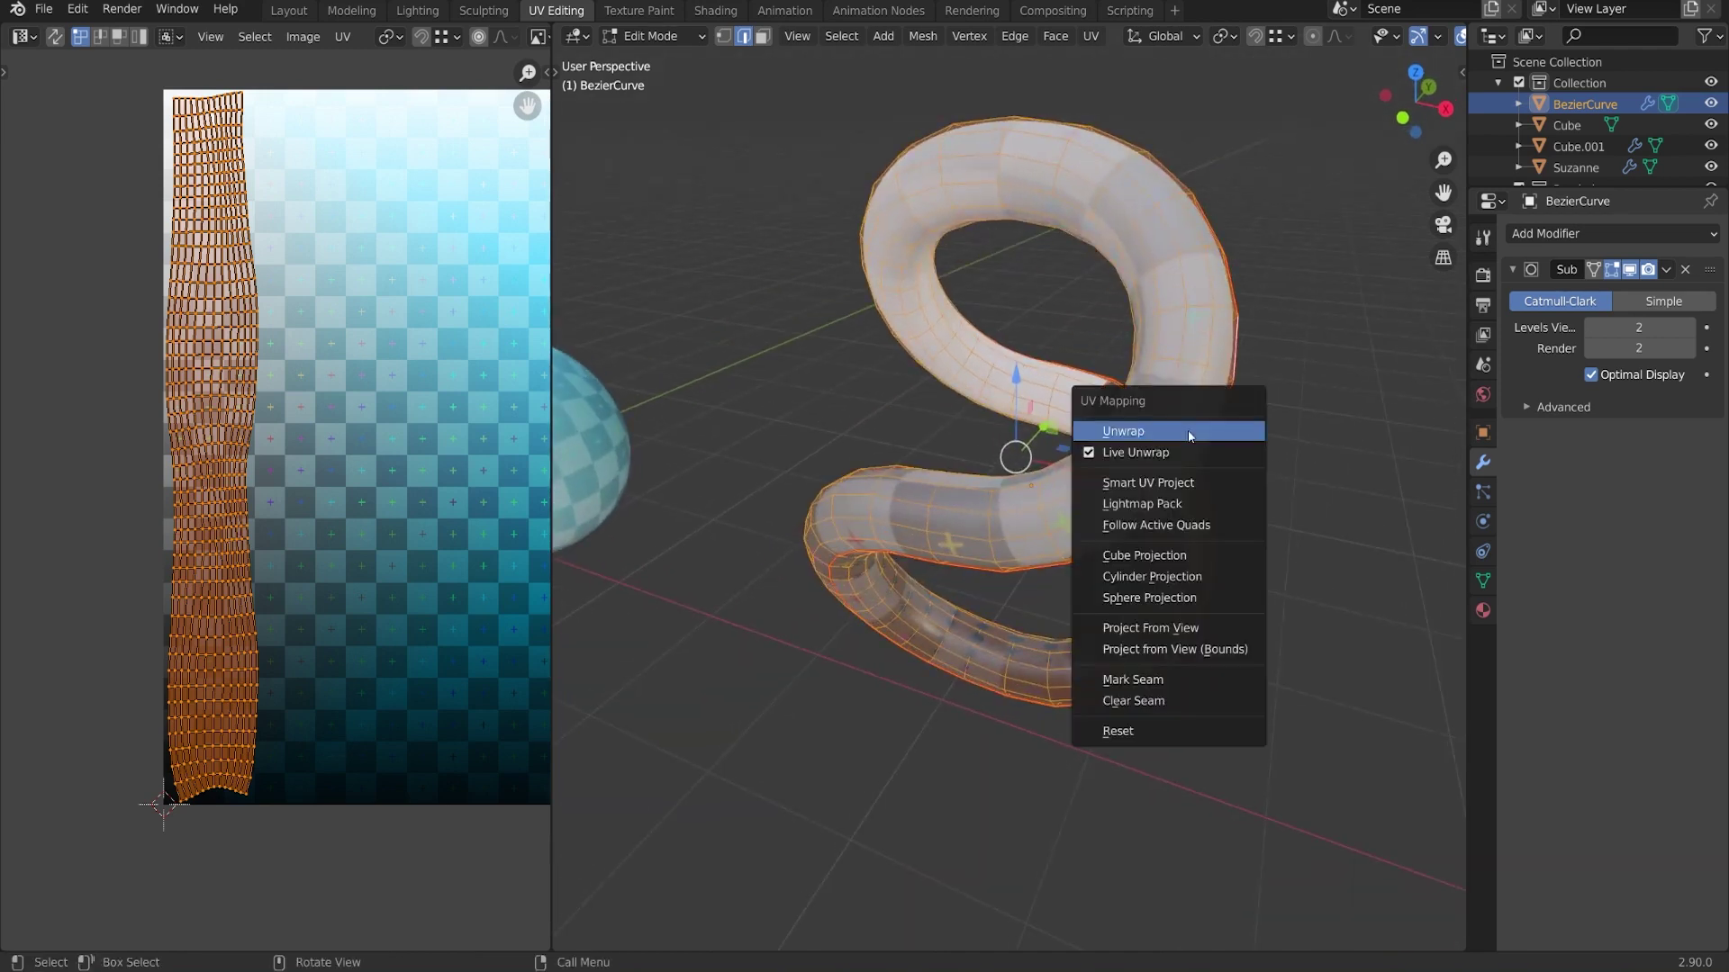
pyautogui.click(1180, 527)
pyautogui.click(1172, 592)
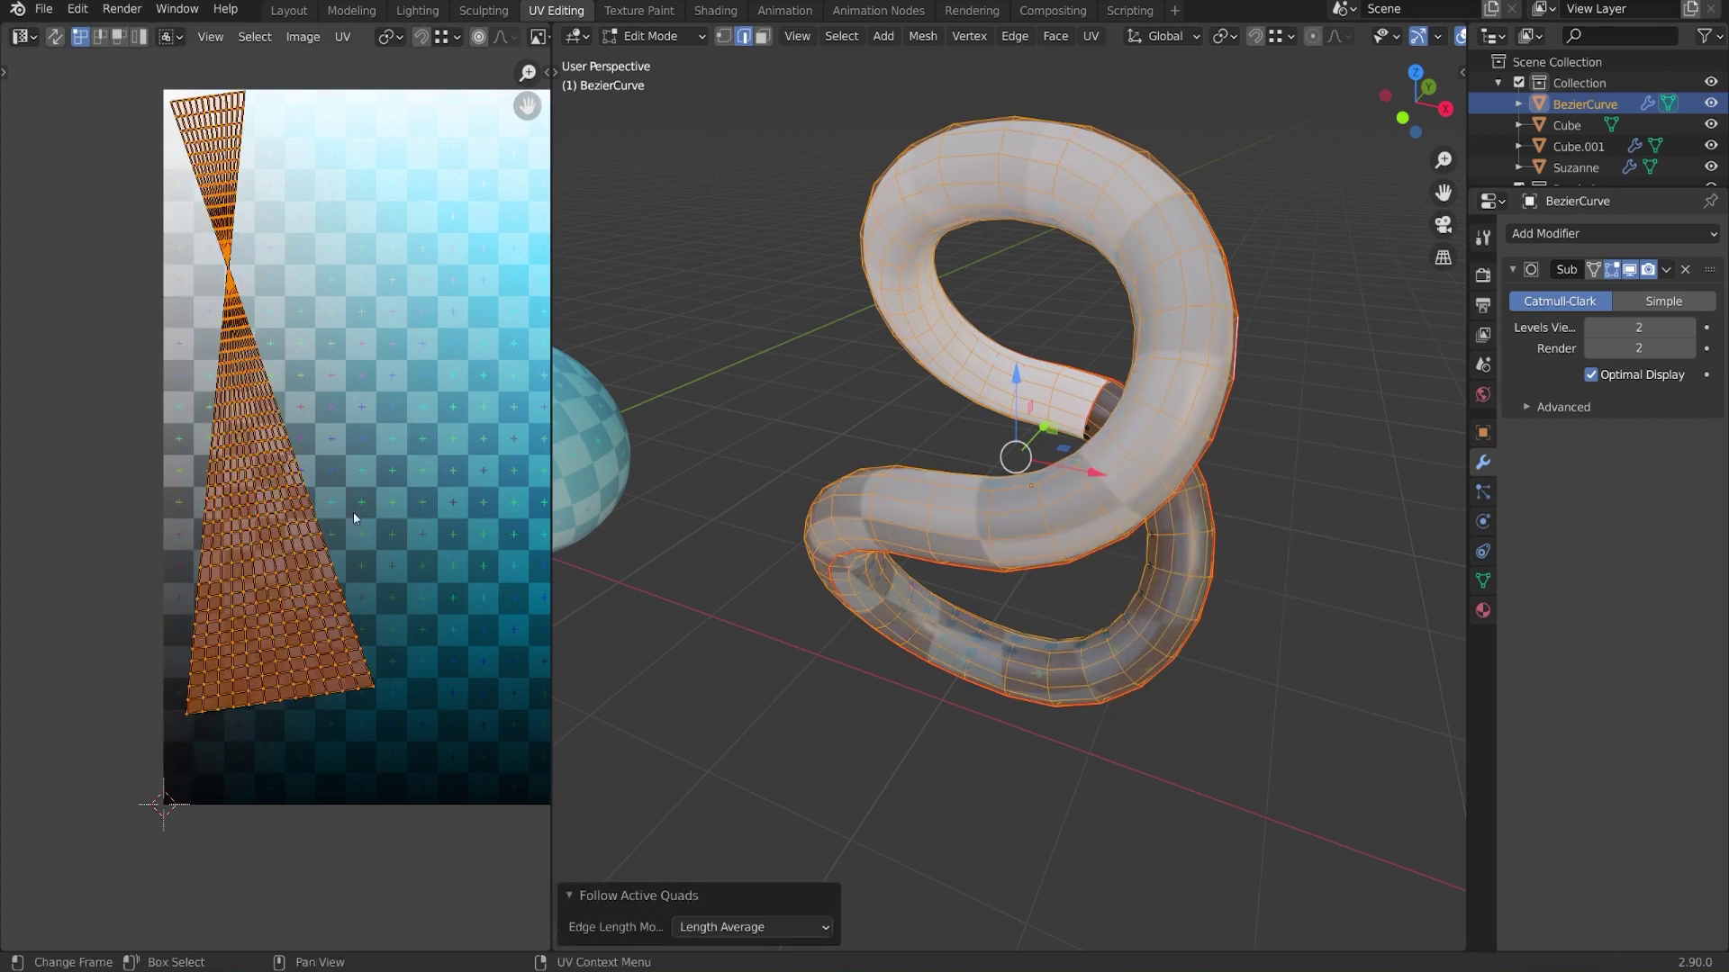
pyautogui.moveTo(354, 502); pyautogui.dragTo(348, 579, button='middle')
pyautogui.moveTo(917, 435); pyautogui.dragTo(1067, 405, button='middle')
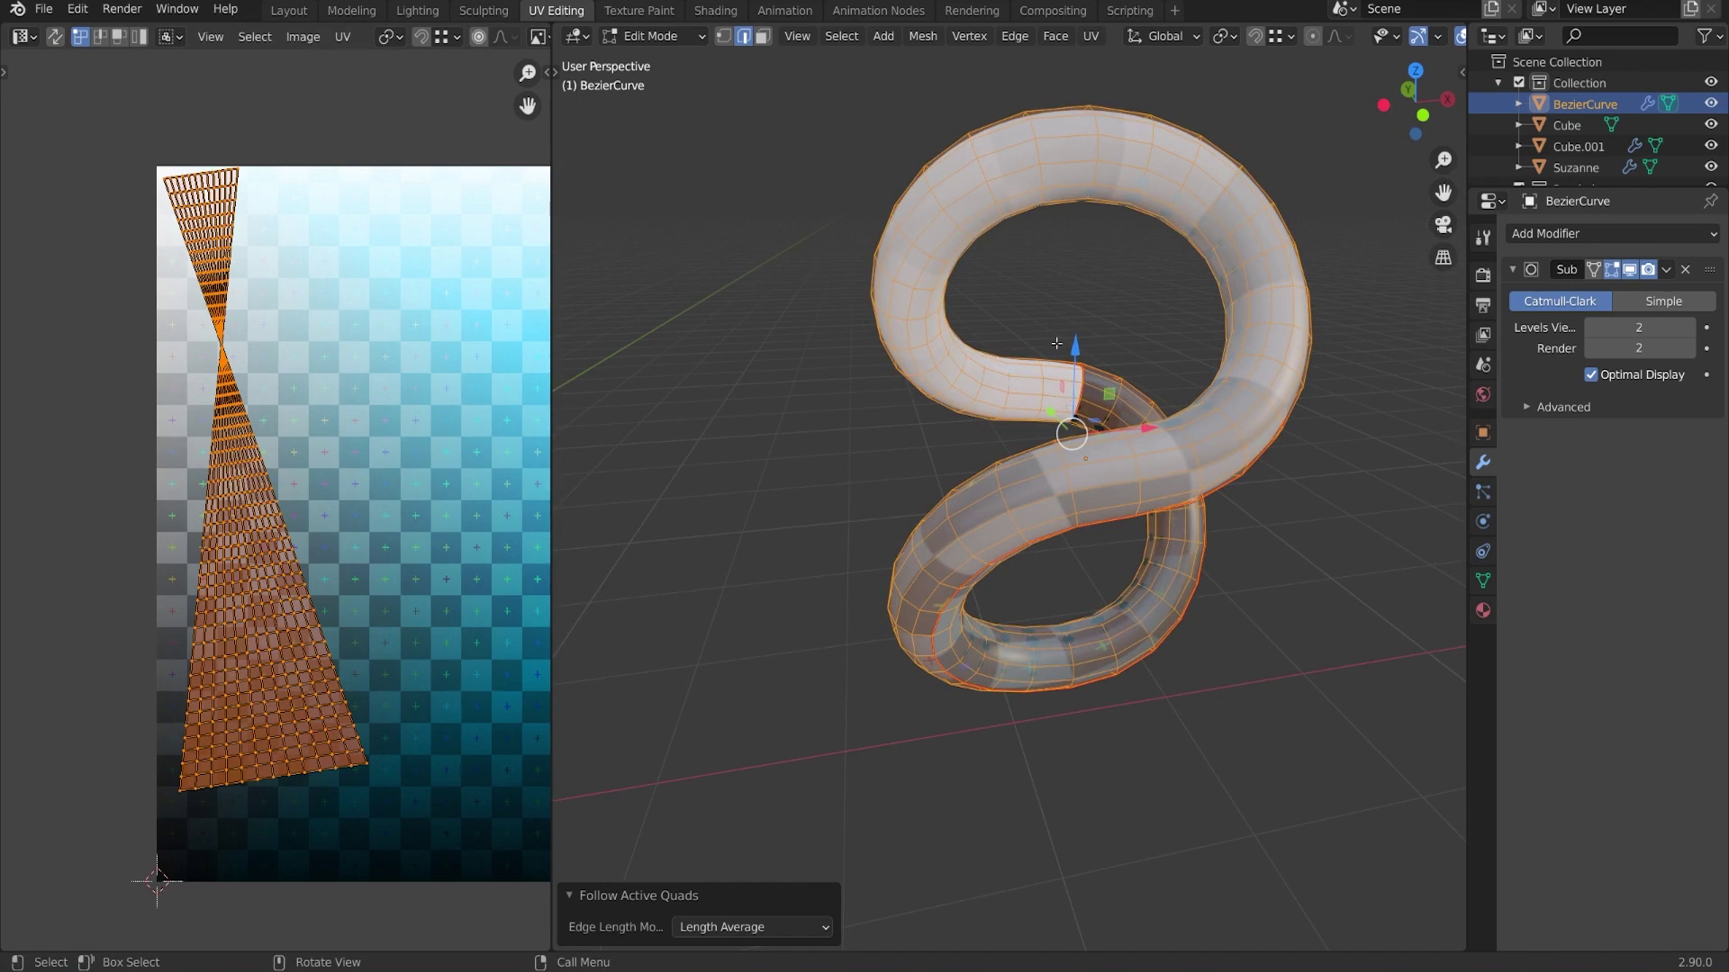
# Switch to face selection and make a quad on the tube's front section the active face, keeping the whole mesh selected
pyautogui.click(765, 38)
pyautogui.scroll(3, 1125, 407)
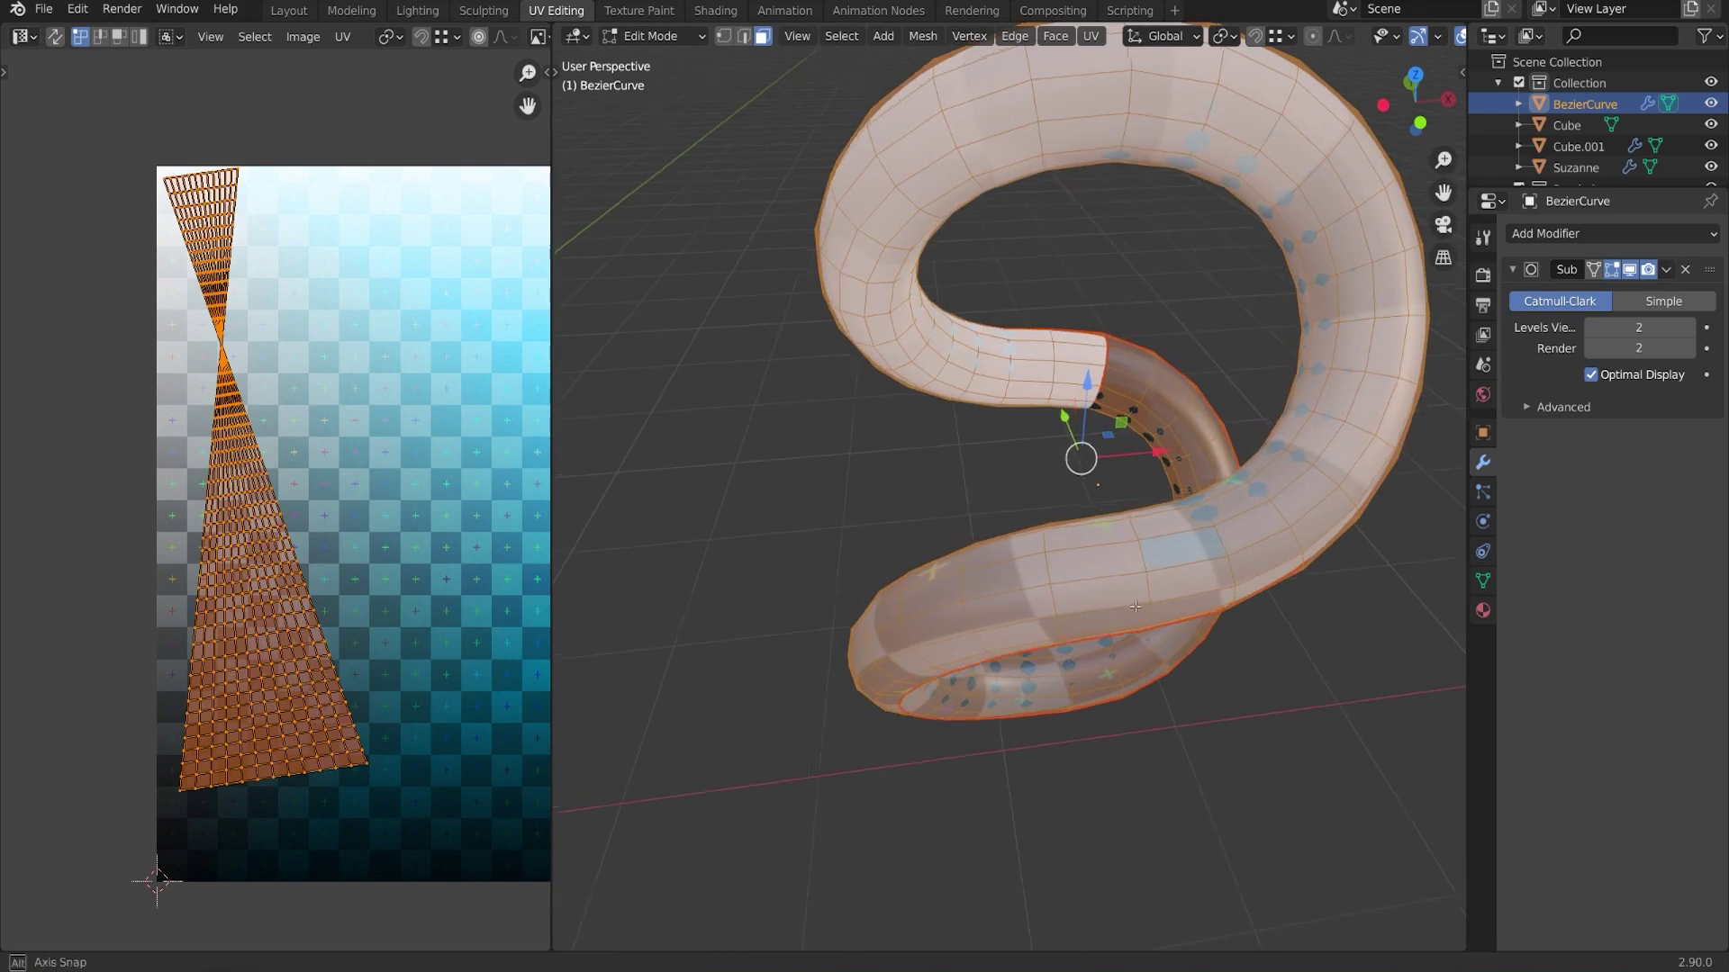
pyautogui.keyDown('shift'); pyautogui.click(1197, 531); pyautogui.keyUp('shift')
pyautogui.keyDown('shift'); pyautogui.moveTo(1198, 531); pyautogui.dragTo(1169, 424, button='middle'); pyautogui.keyUp('shift')
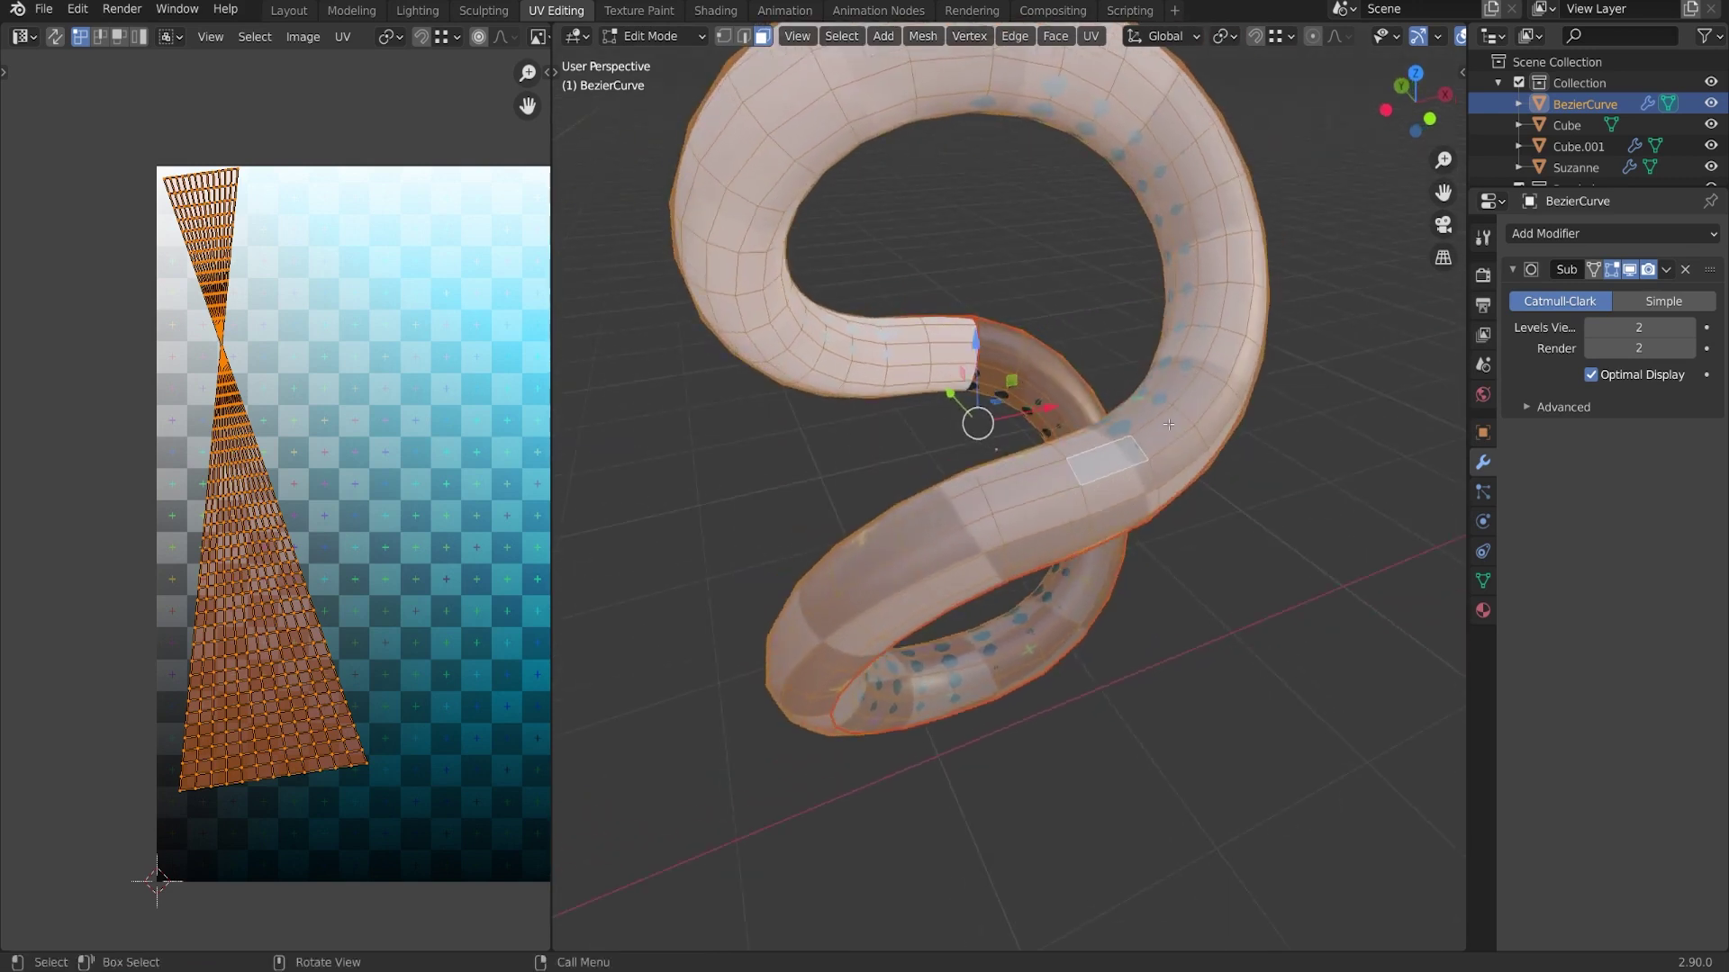
pyautogui.moveTo(1197, 389)
pyautogui.mouseDown()
pyautogui.moveTo(1175, 423)
pyautogui.moveTo(1026, 477)
pyautogui.moveTo(1066, 510)
pyautogui.mouseUp()
pyautogui.moveTo(1097, 436)
pyautogui.mouseDown()
pyautogui.moveTo(1125, 486)
pyautogui.moveTo(1093, 487)
pyautogui.mouseUp()
pyautogui.moveTo(1208, 411)
pyautogui.mouseDown(button='right')
pyautogui.moveTo(965, 500)
pyautogui.moveTo(1222, 465)
pyautogui.mouseUp(button='right')
pyautogui.moveTo(1188, 459); pyautogui.dragTo(1155, 458, button='middle')
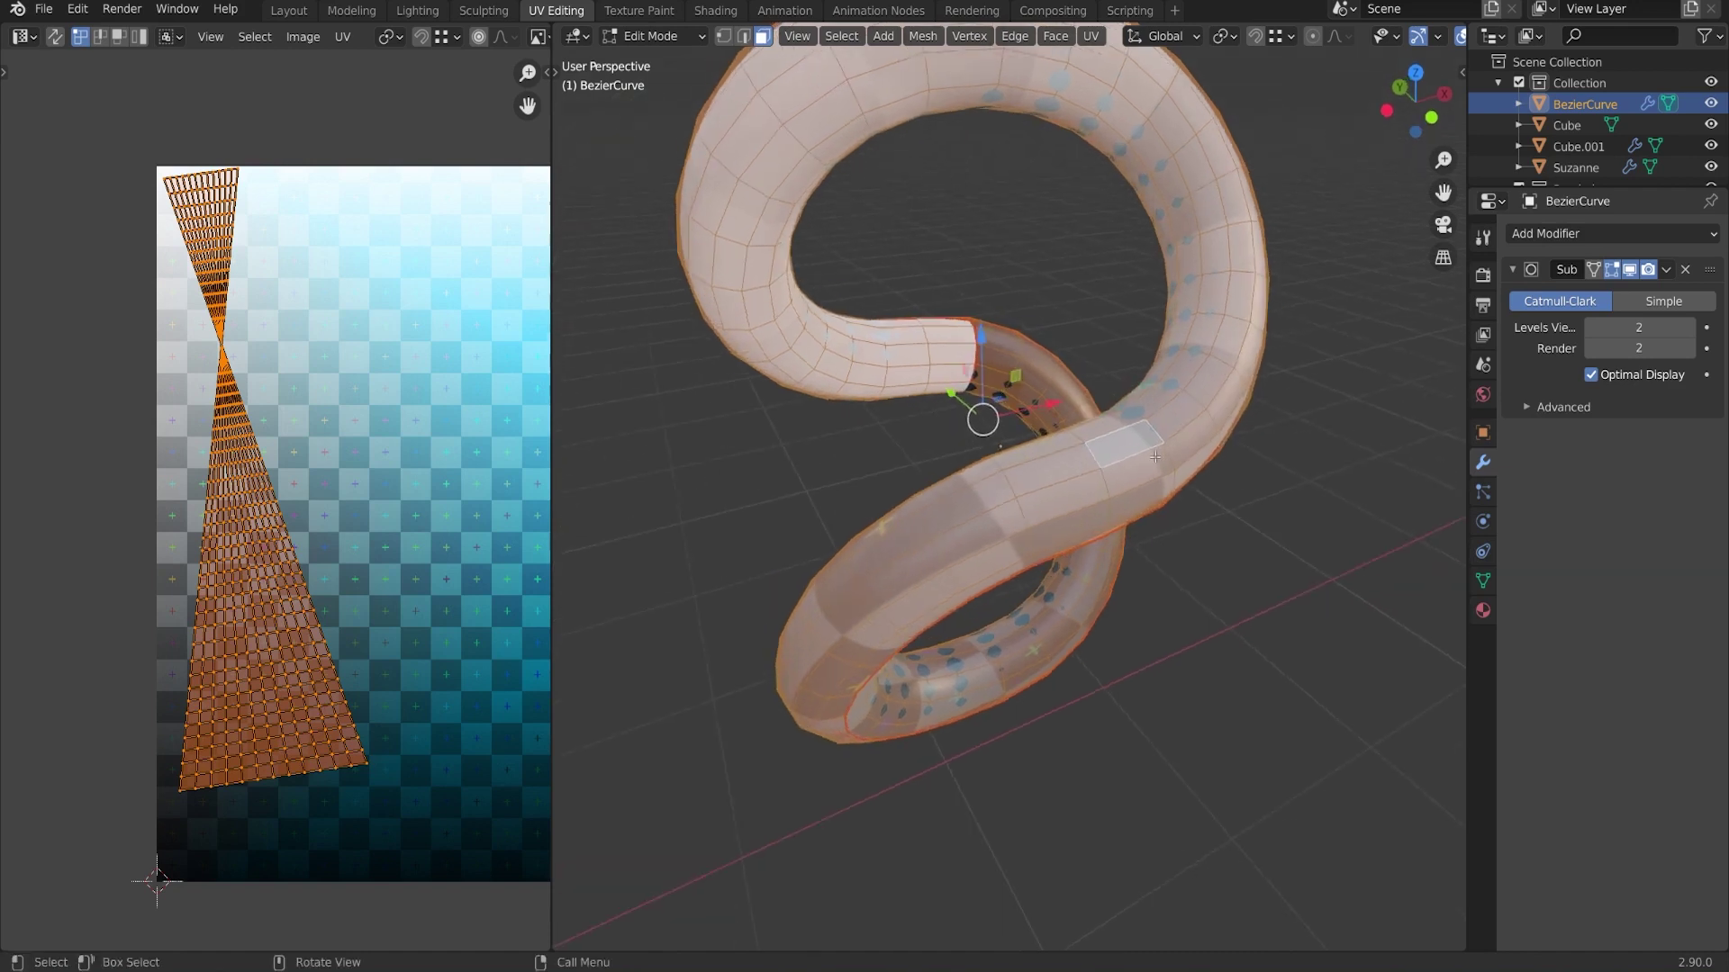
# Rerun Follow Active Quads on the tube from the new active face, using Length Average
pyautogui.press('u')
pyautogui.click(1155, 457)
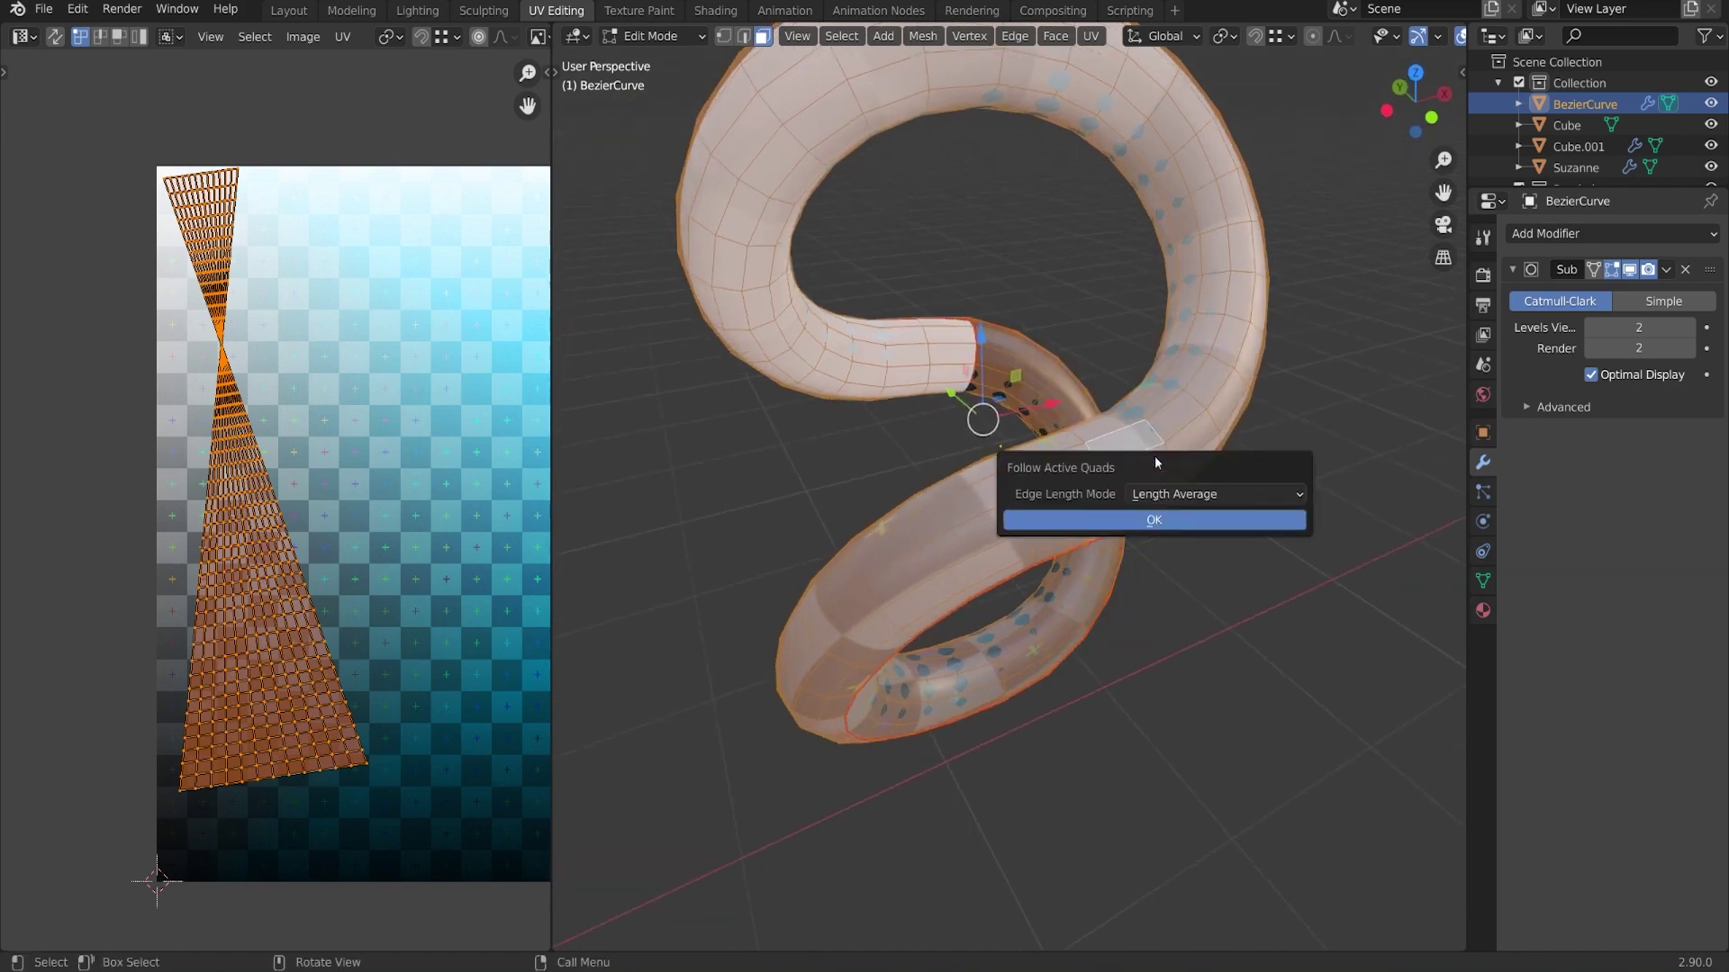
pyautogui.click(1153, 521)
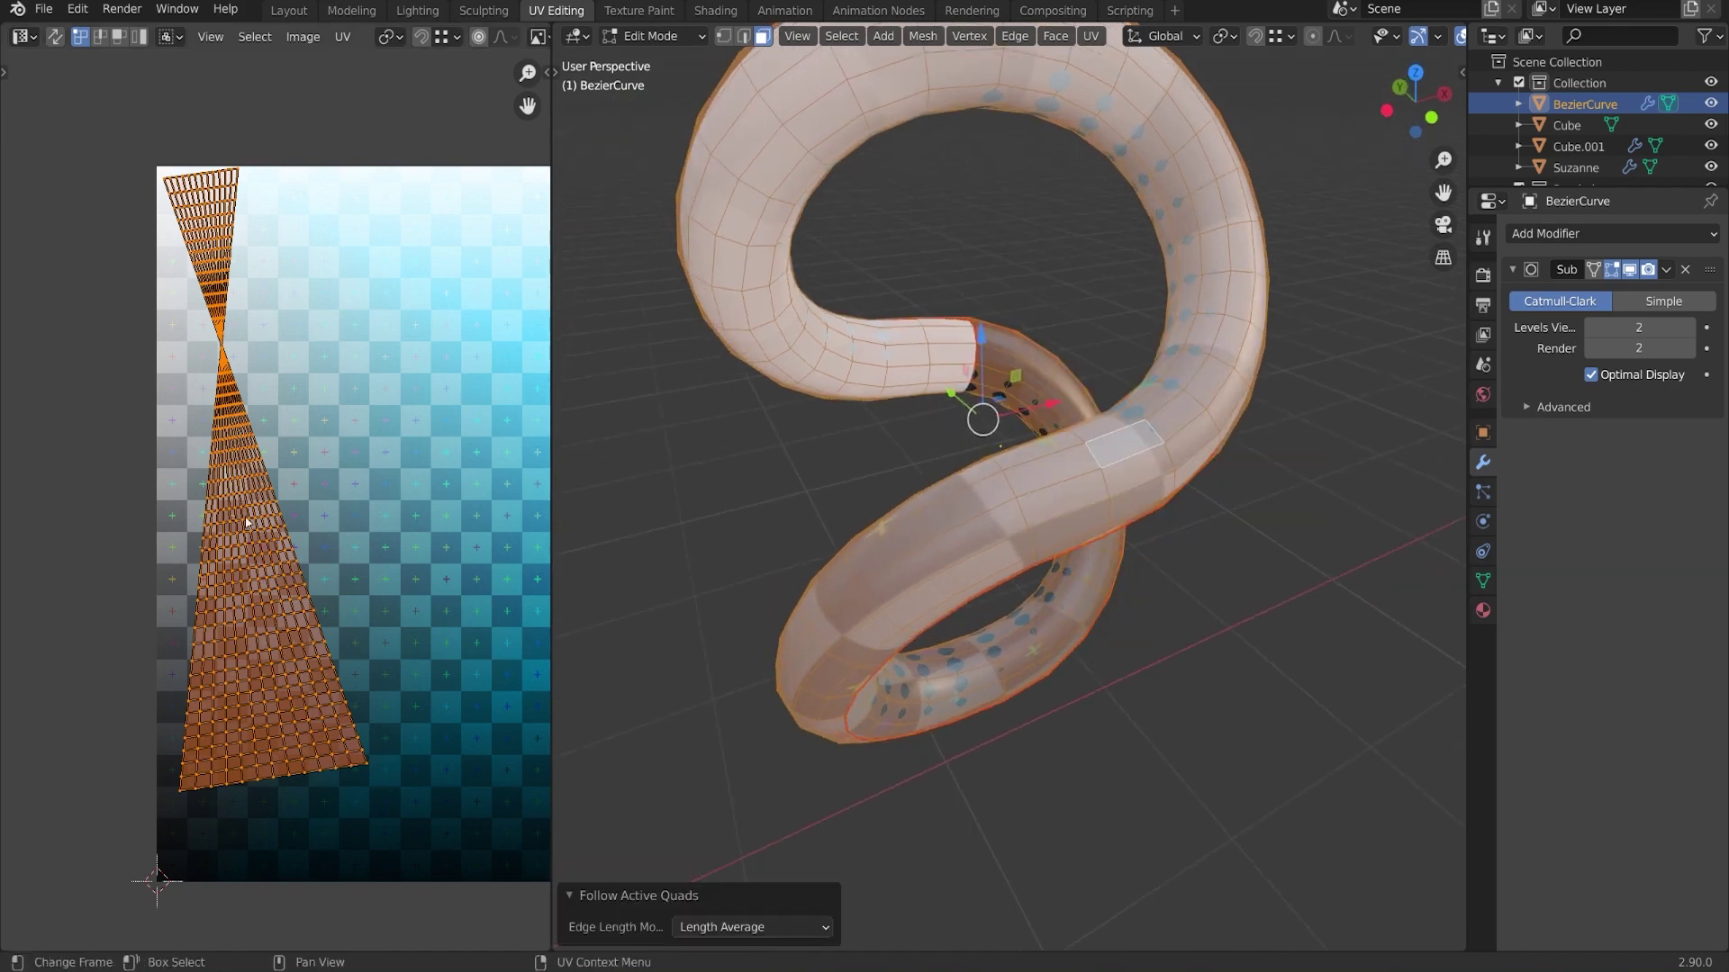
# Make another quad on the tube's front coil active and unwrap the whole mesh with the Angle Based method
pyautogui.moveTo(230, 551); pyautogui.dragTo(226, 547, button='middle')
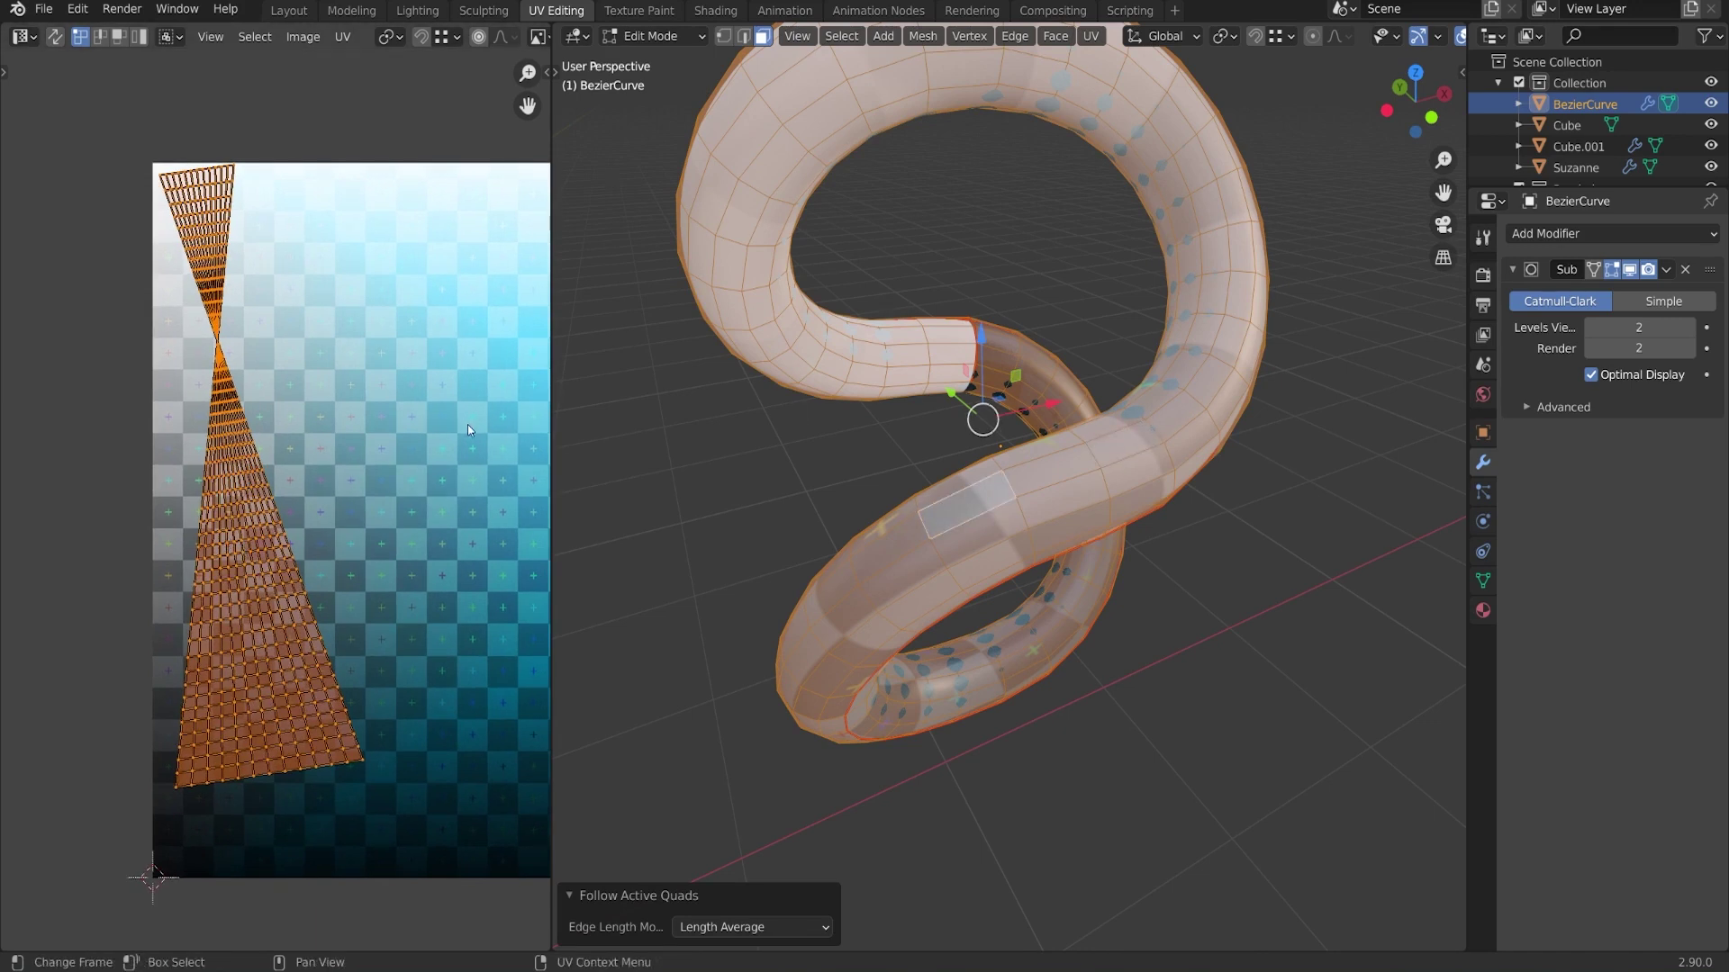
pyautogui.moveTo(468, 424); pyautogui.dragTo(402, 418, button='middle')
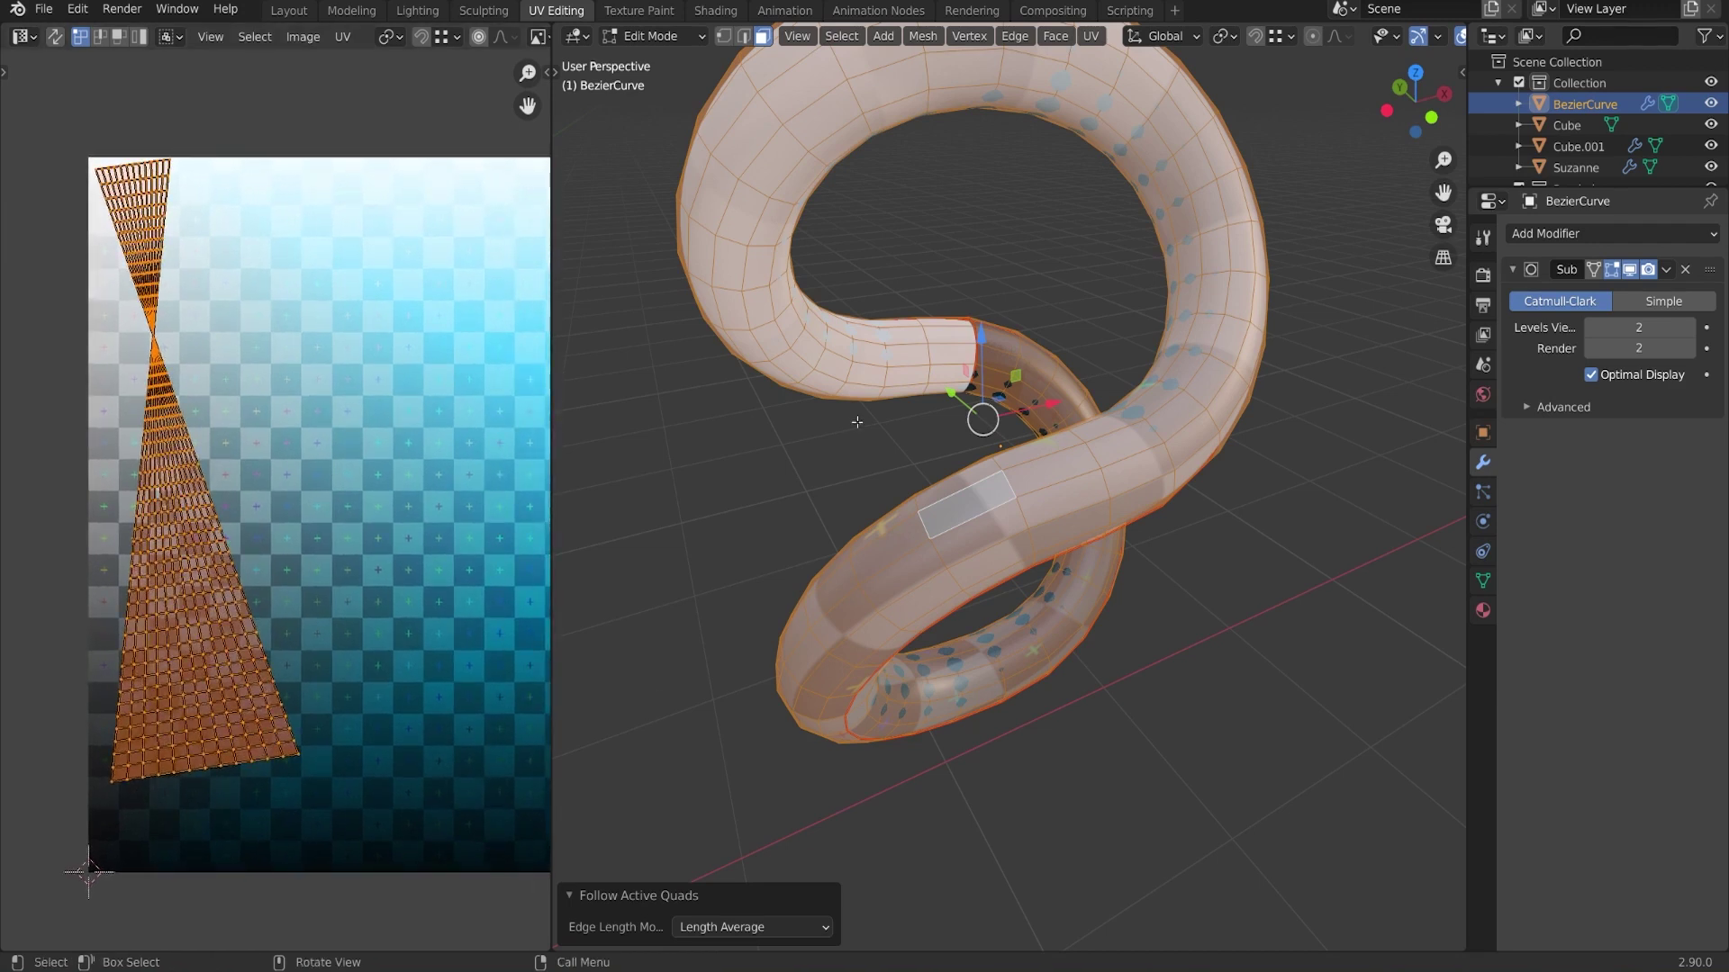
pyautogui.moveTo(852, 421); pyautogui.dragTo(971, 450, button='middle')
pyautogui.press('u')
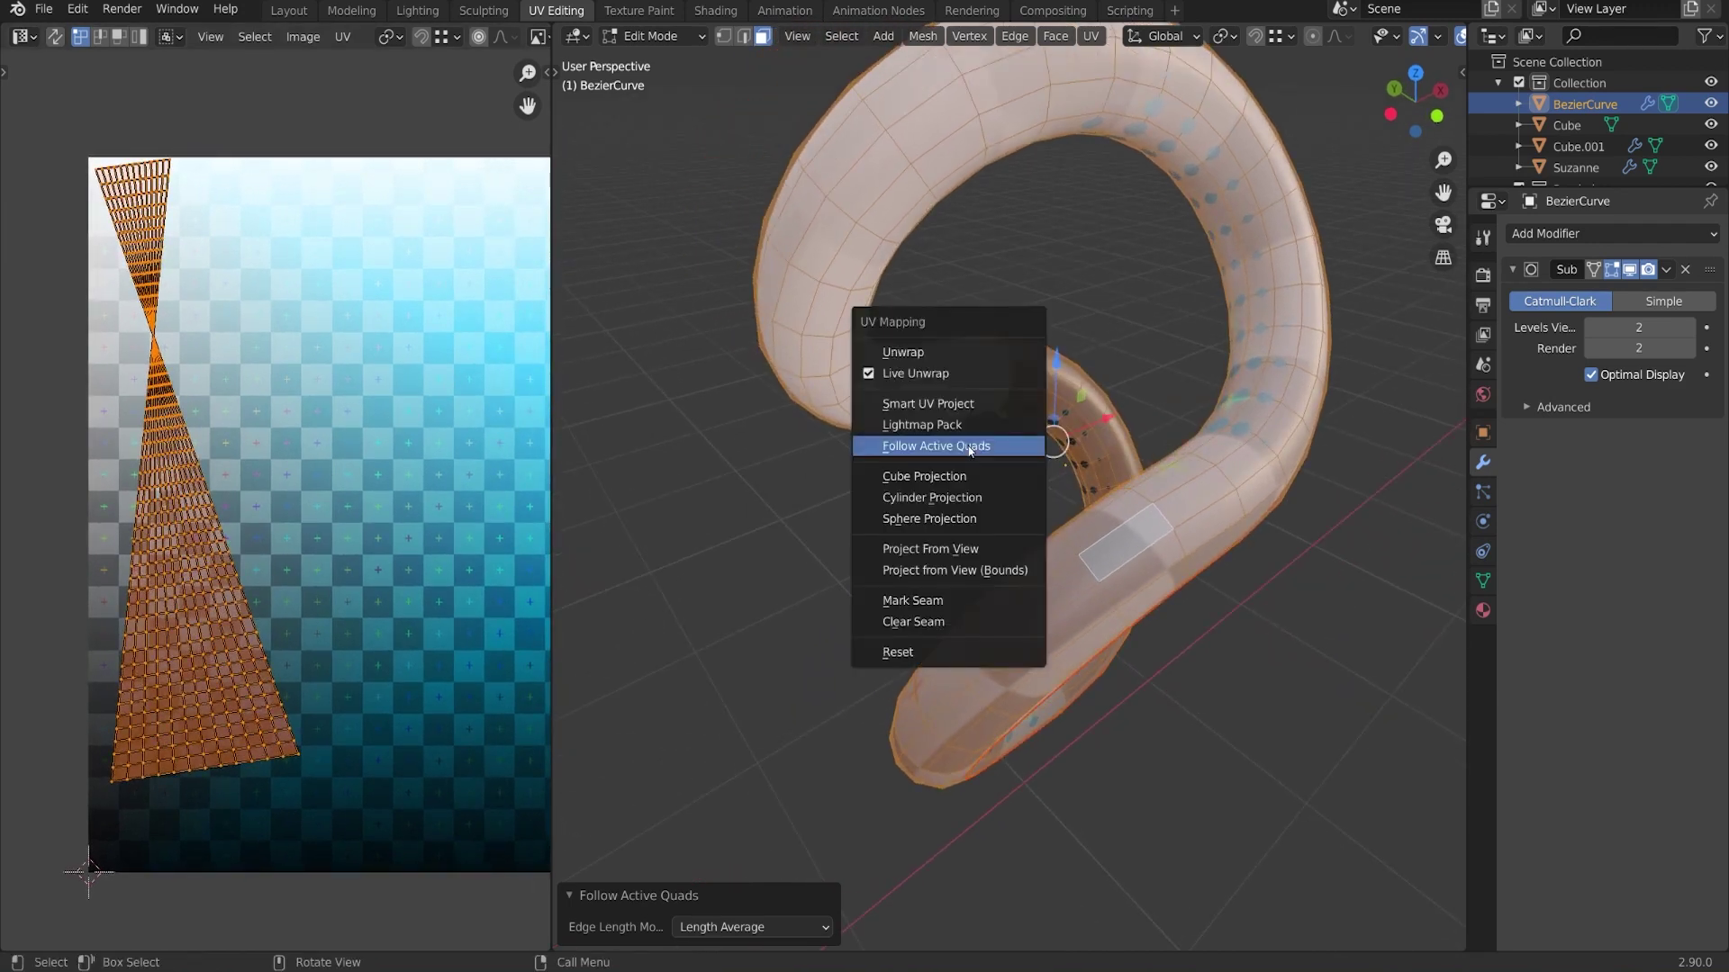
pyautogui.click(934, 357)
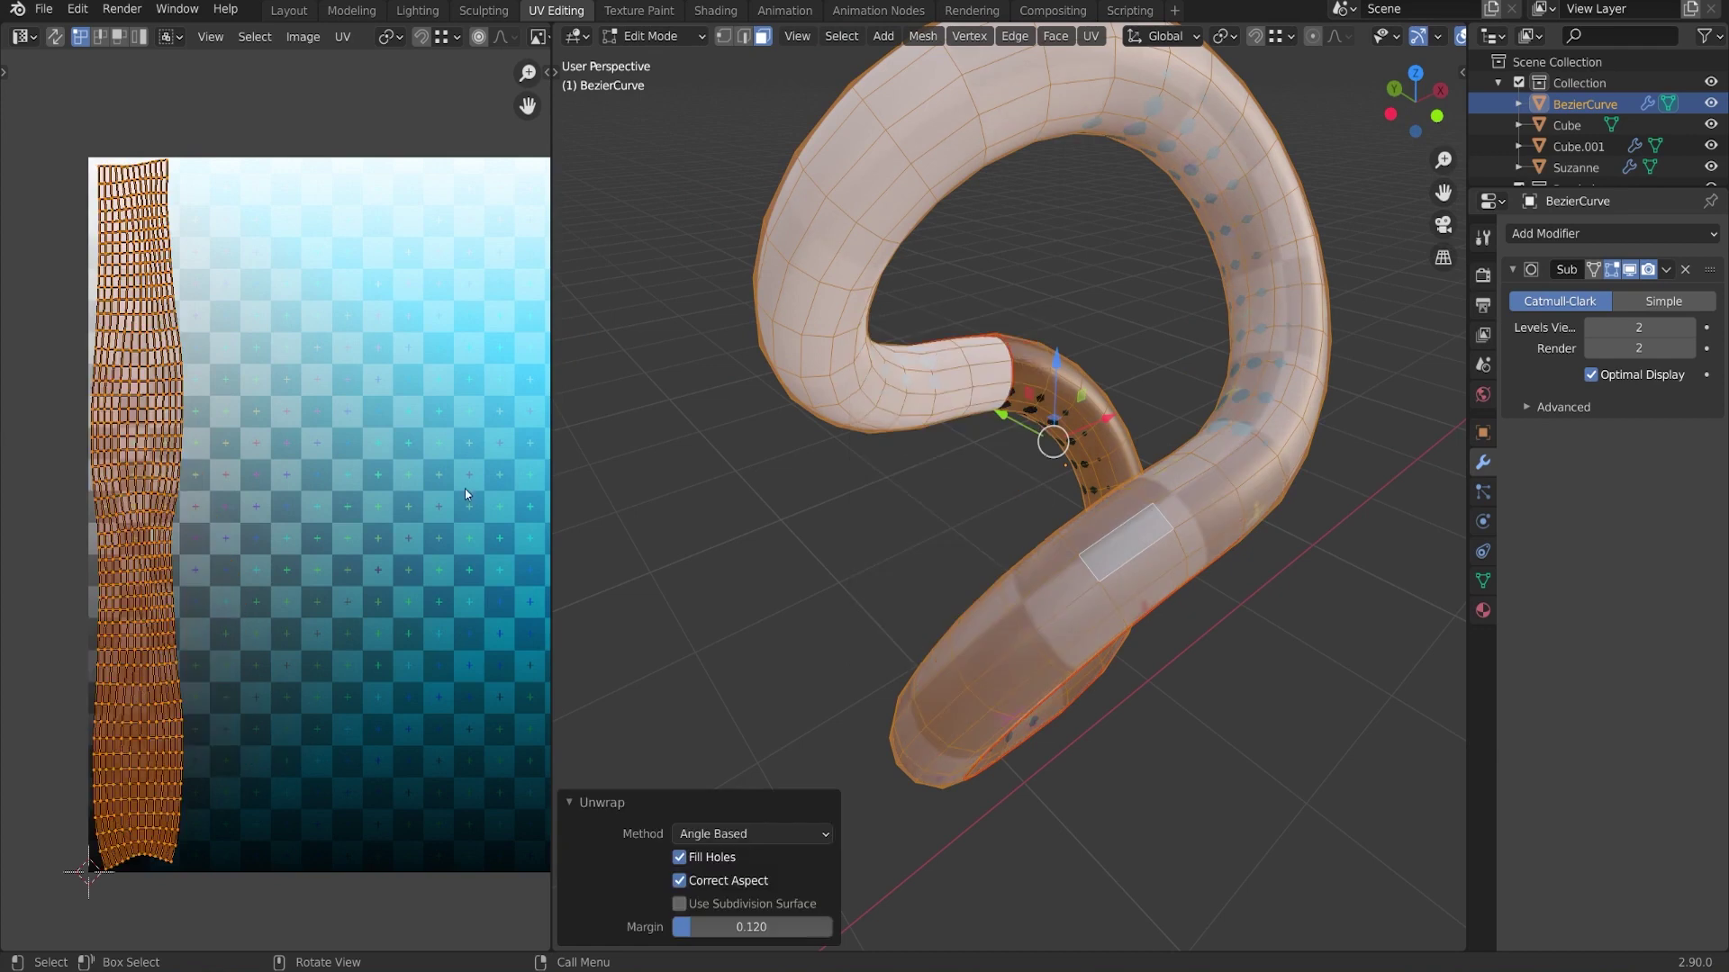
# Set the UV editor to face selection for the tube's UV island and enlarge its lower half
pyautogui.scroll(4, 369, 495)
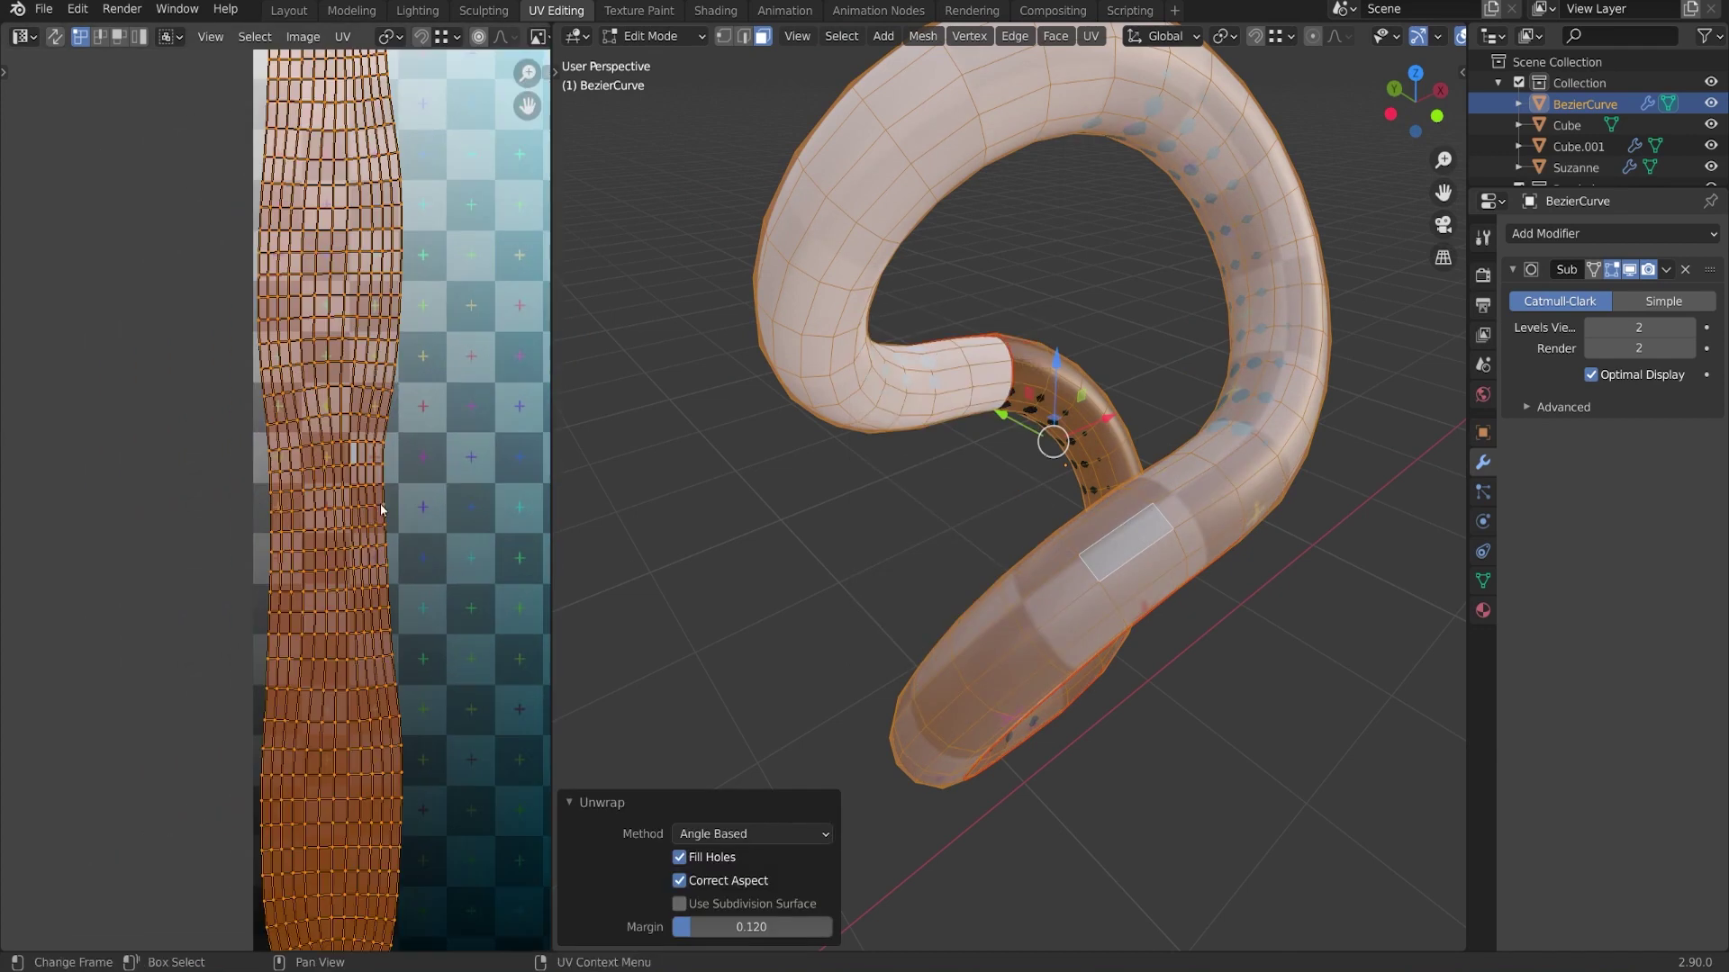
pyautogui.click(117, 38)
pyautogui.moveTo(320, 583); pyautogui.dragTo(314, 459, button='middle')
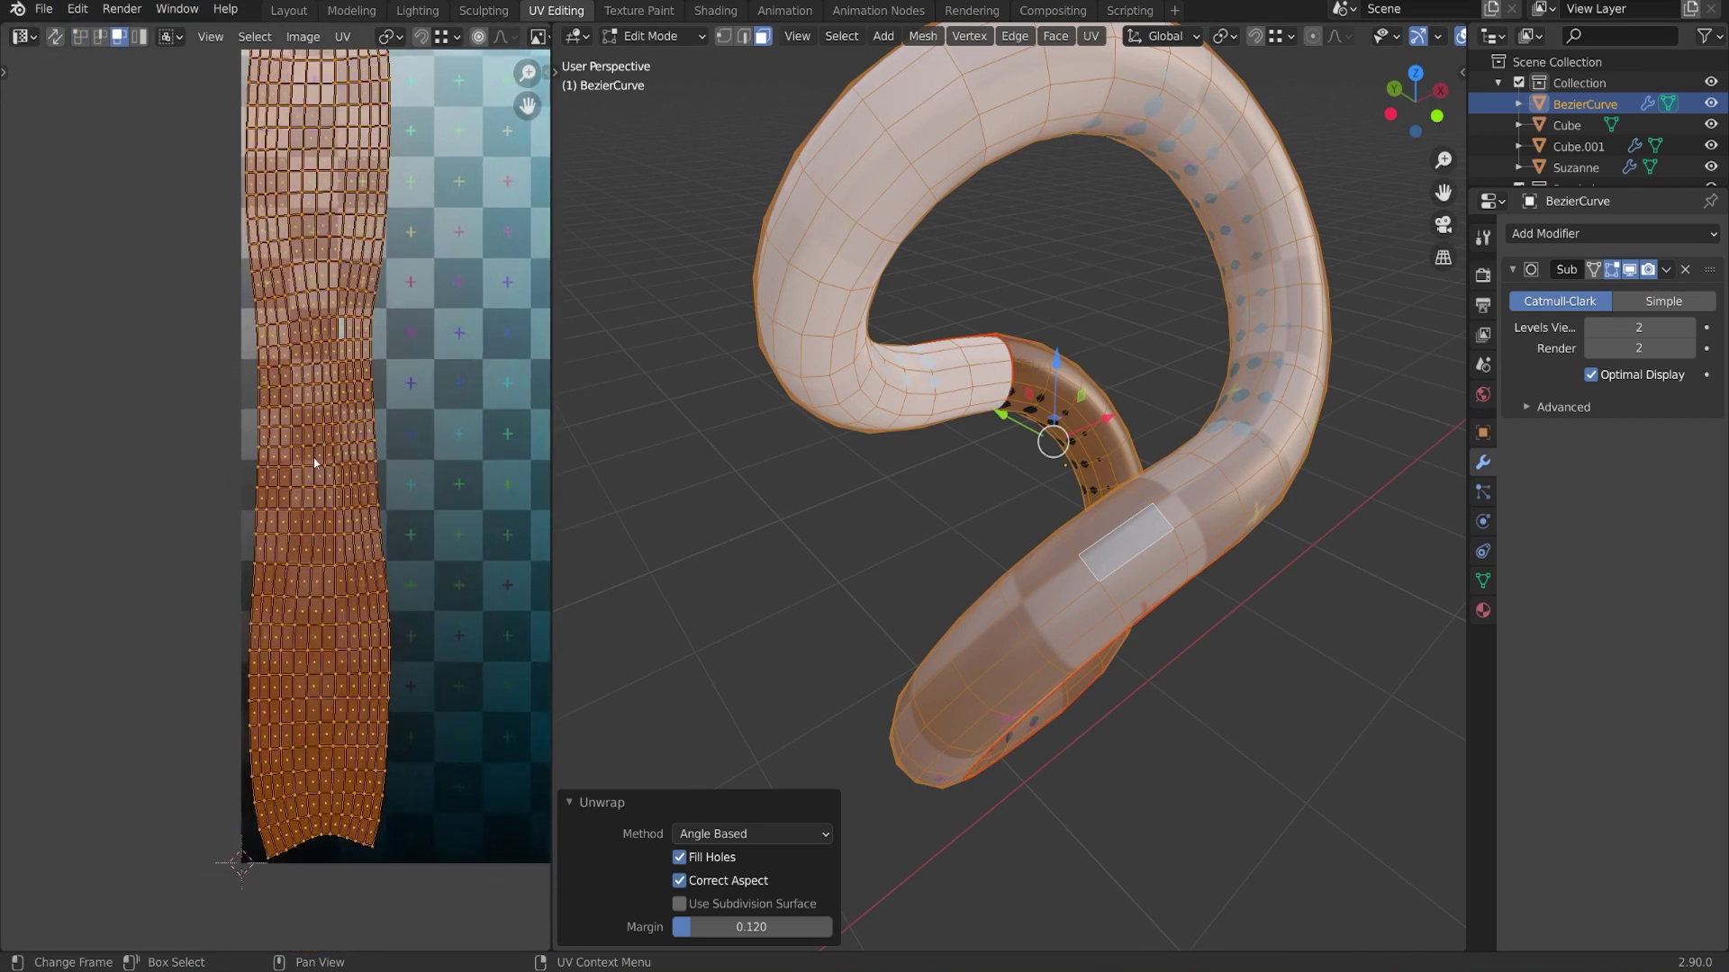
pyautogui.scroll(1, 328, 585)
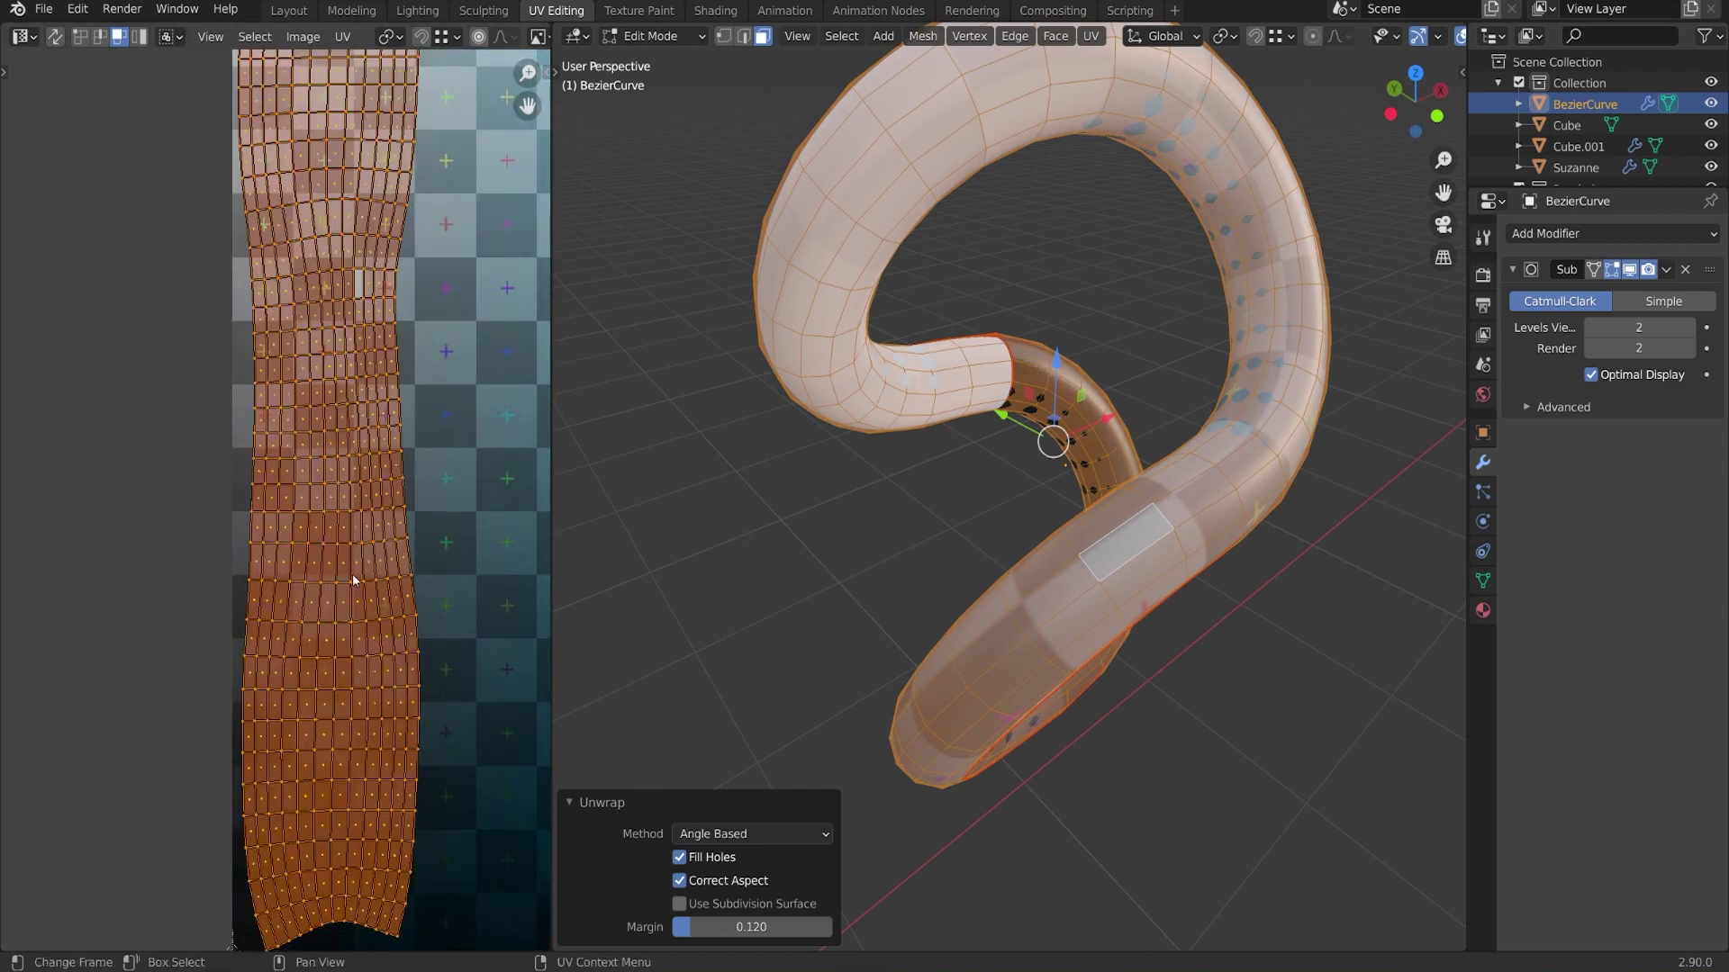
# Run Follow Active Quads on the tube's whole UV island with Length Average and enlarge the area around the active quad
pyautogui.scroll(1, 365, 572)
pyautogui.scroll(2, 382, 568)
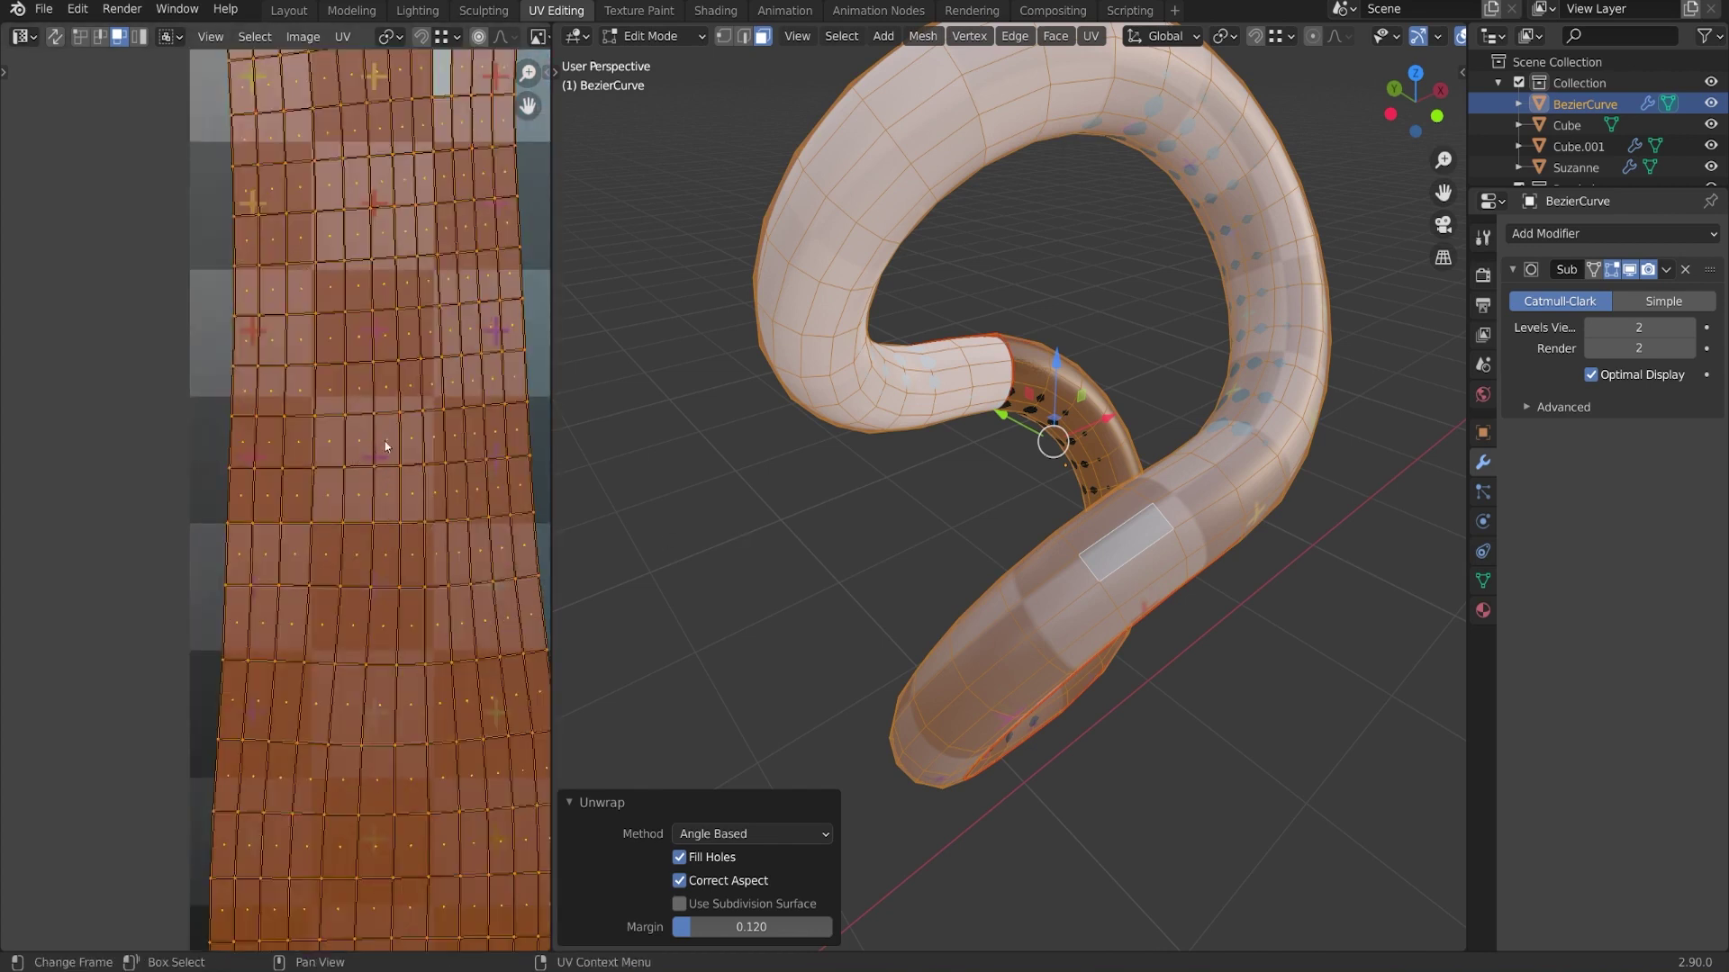
pyautogui.scroll(-3, 405, 464)
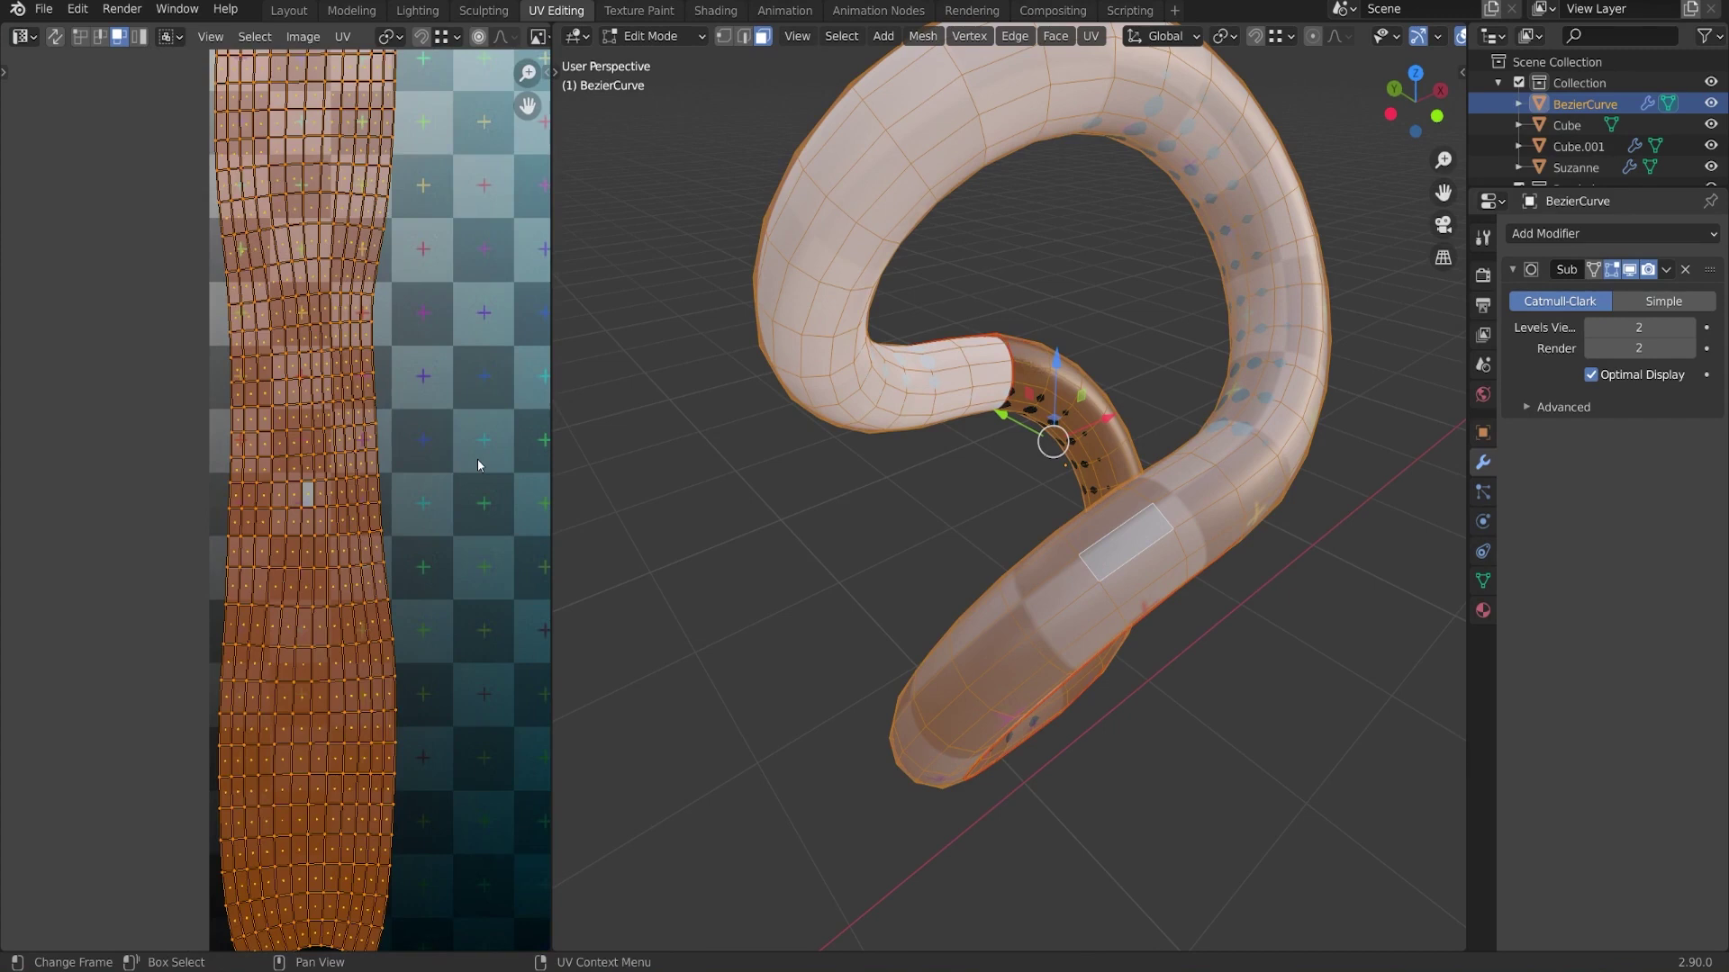
pyautogui.rightClick(477, 461)
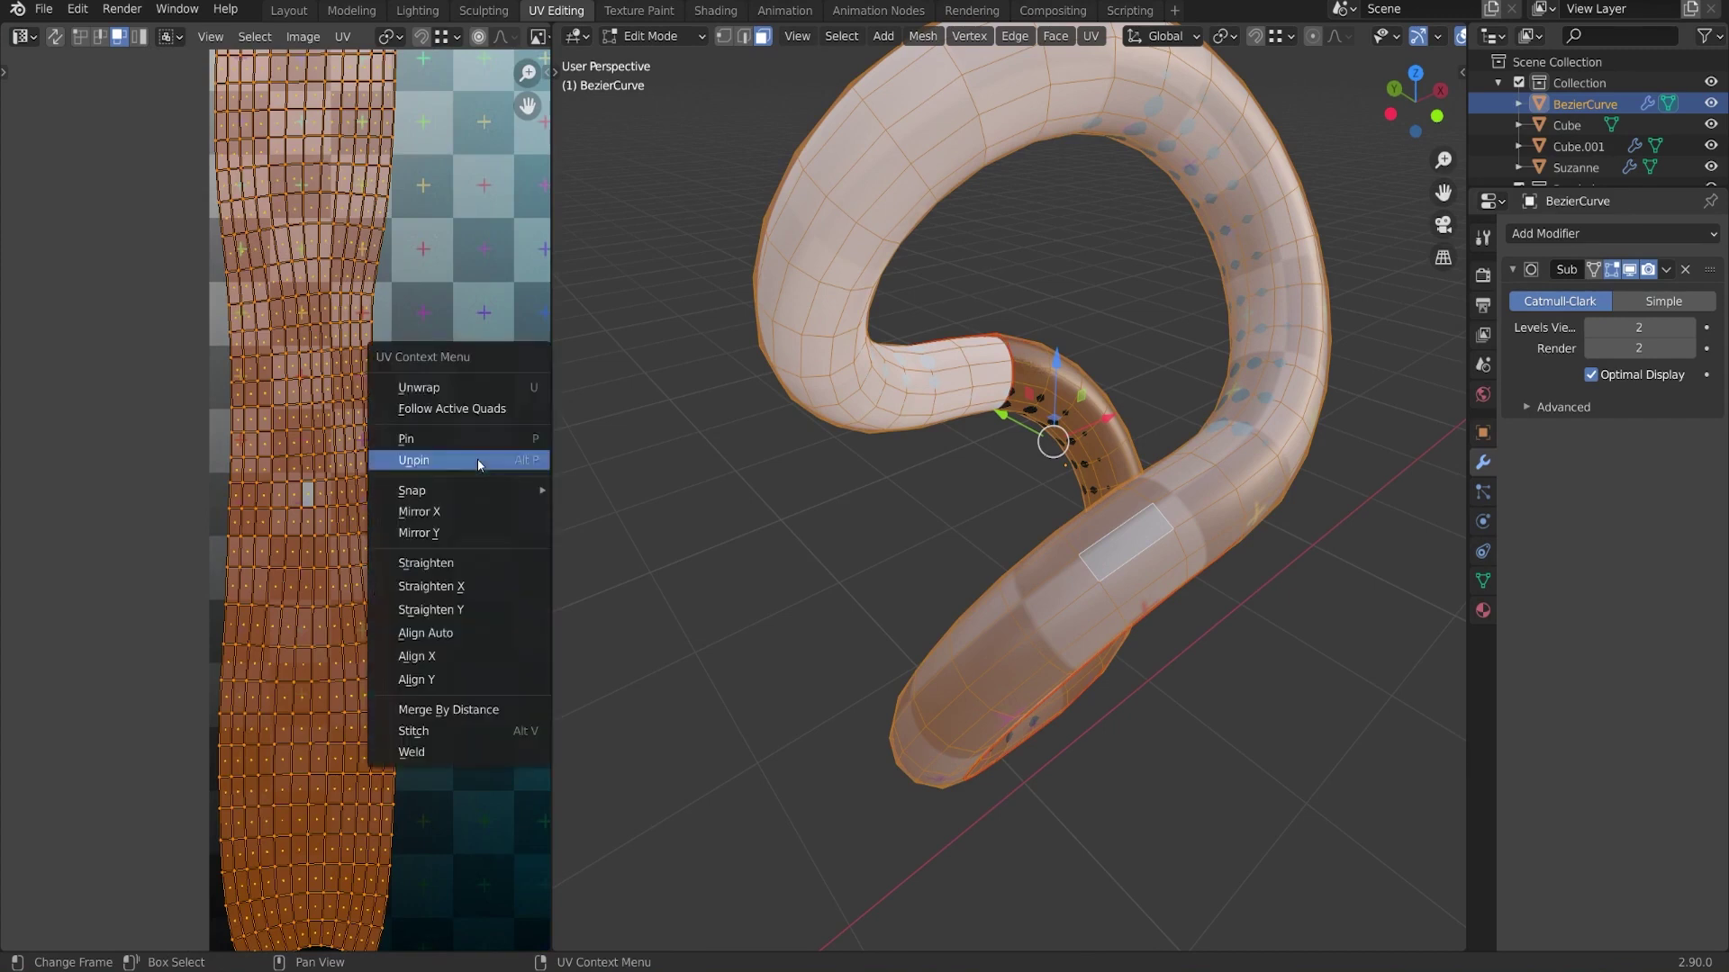
pyautogui.click(484, 408)
pyautogui.scroll(5, 302, 536)
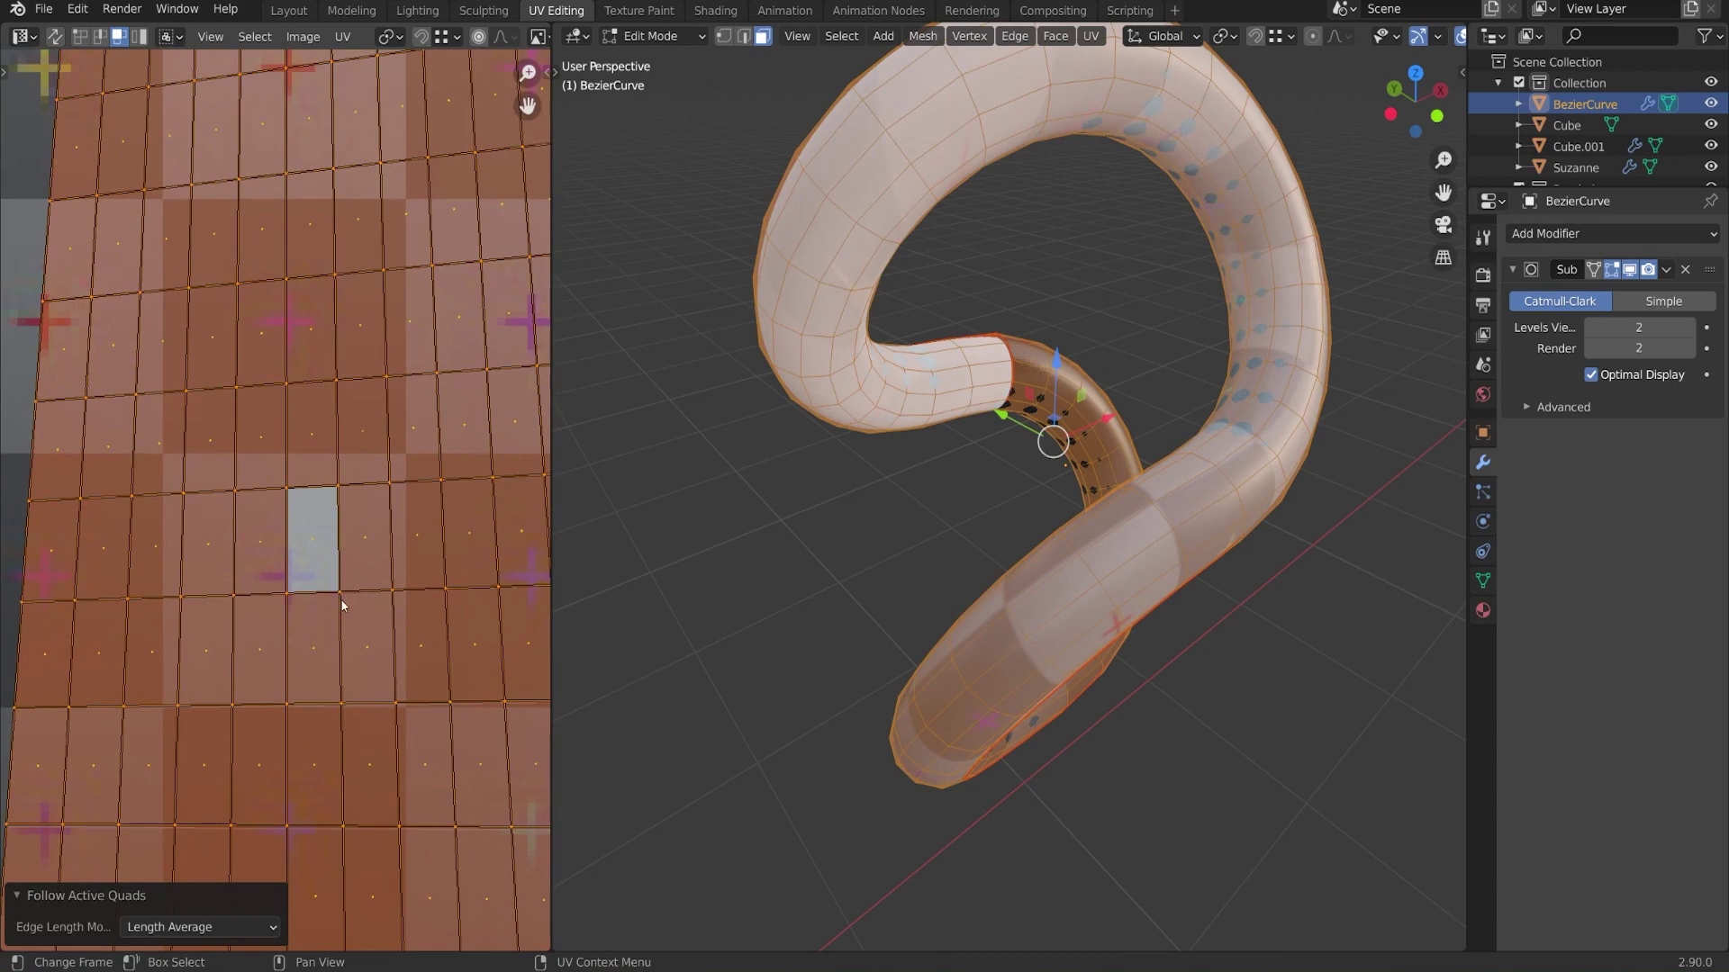
# Mark the active quad's vertical and horizontal edge directions with Annotate lines over the UV layout
pyautogui.press('t')
pyautogui.moveTo(18, 306); pyautogui.dragTo(99, 348)
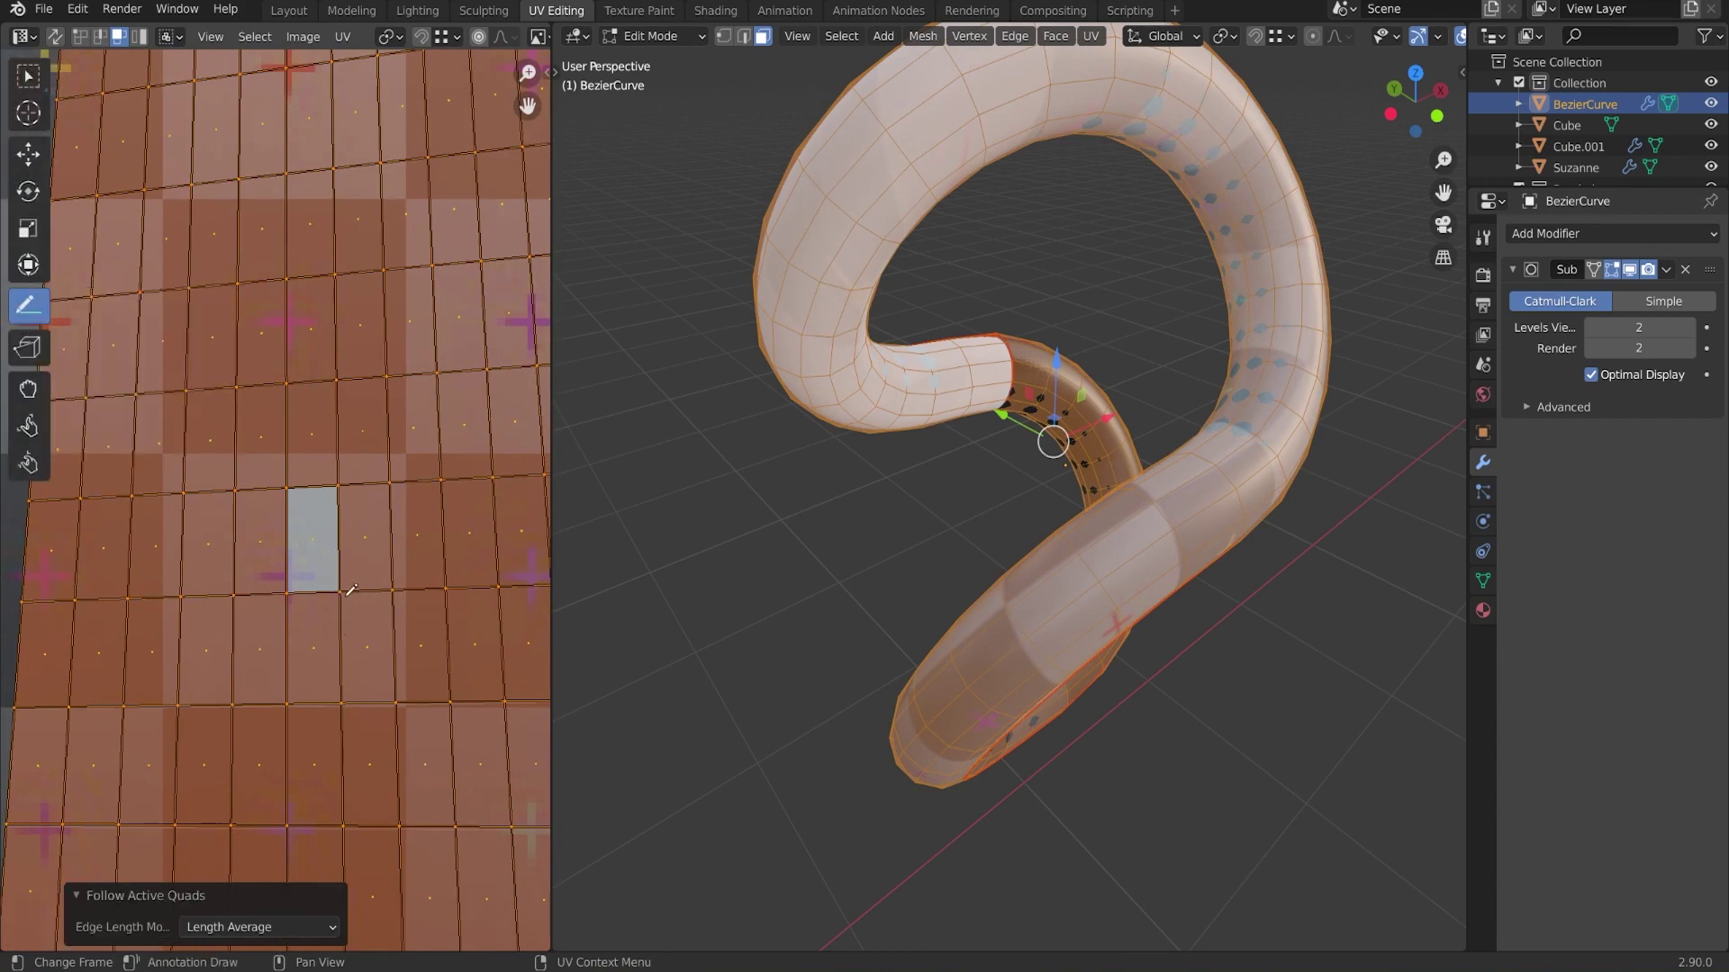
pyautogui.moveTo(339, 592); pyautogui.dragTo(344, 173)
pyautogui.moveTo(290, 702); pyautogui.dragTo(287, 377)
pyautogui.moveTo(224, 494); pyautogui.dragTo(452, 478)
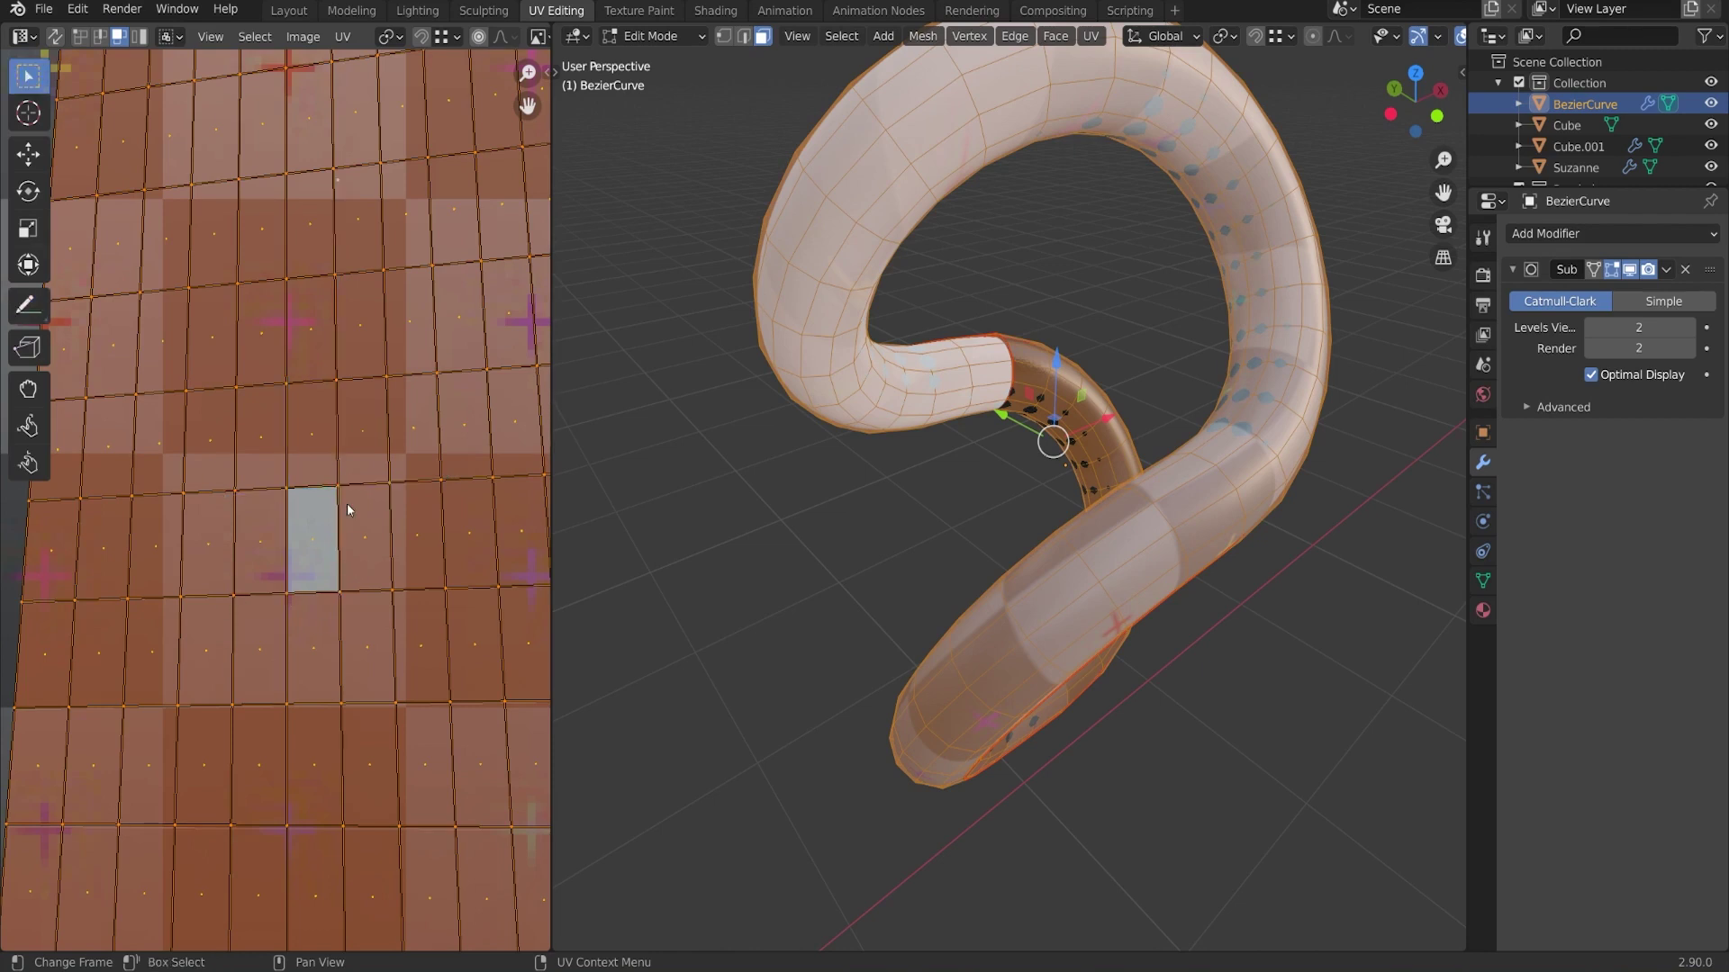
# Switch the UV editor to edge selection and straighten the active quad's upper edge with Align Auto
pyautogui.scroll(1, 348, 504)
pyautogui.press('2')
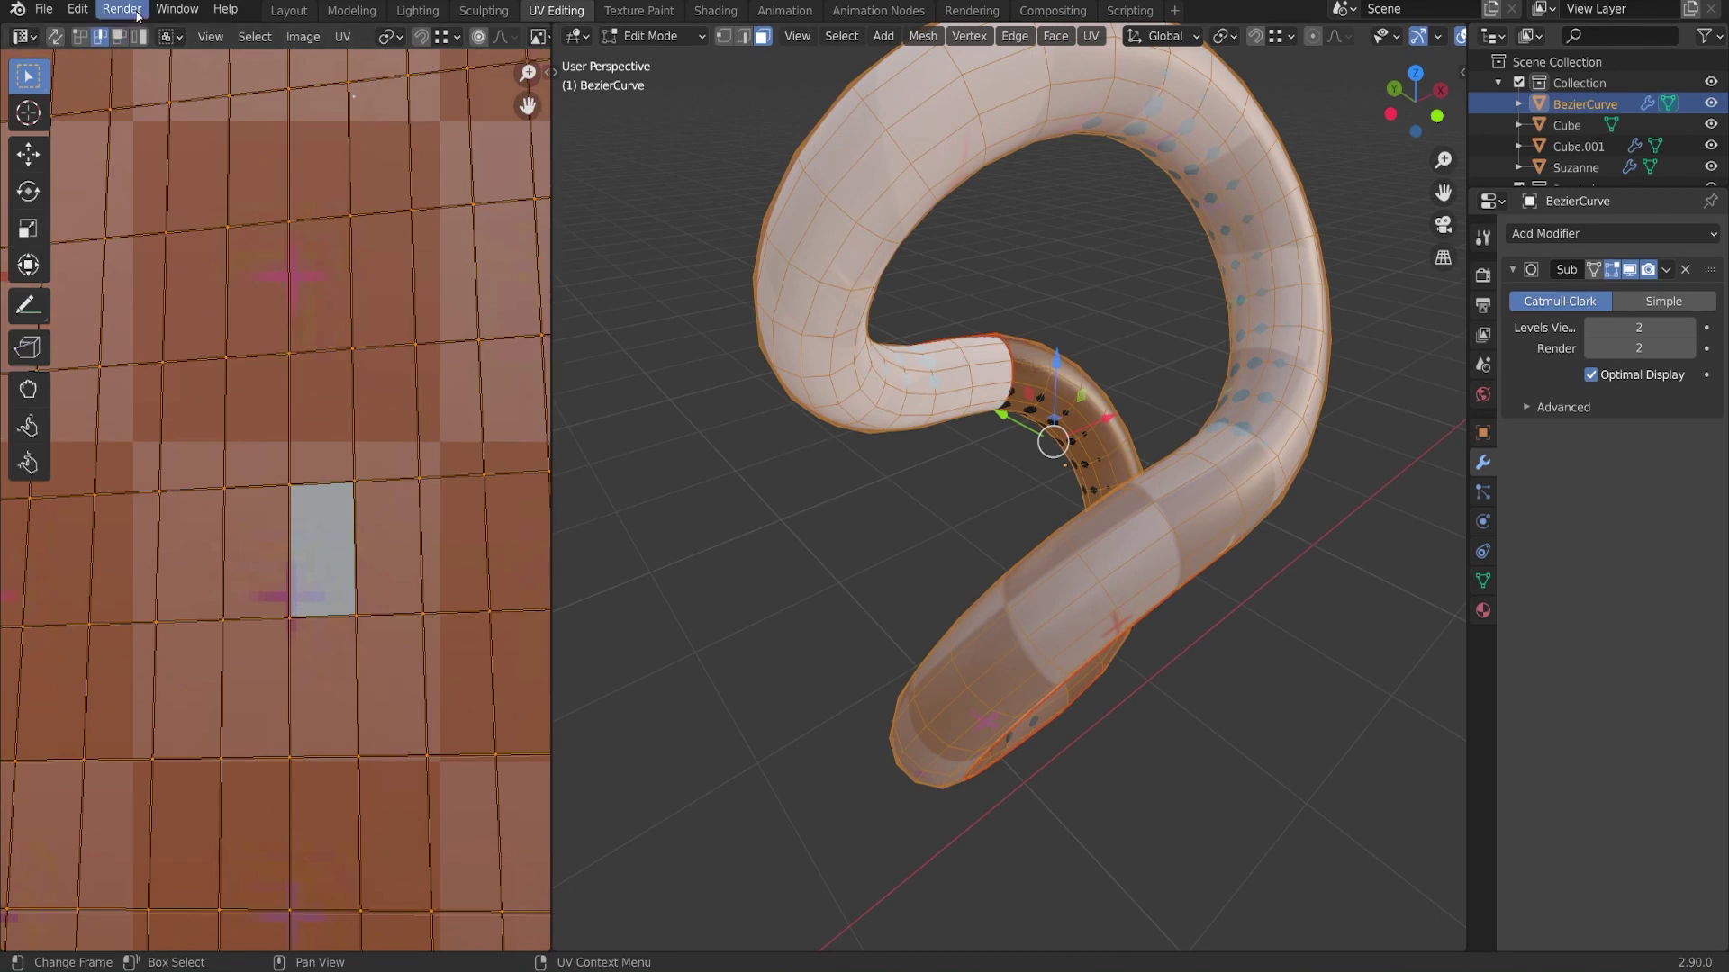
pyautogui.click(326, 488)
pyautogui.rightClick(423, 355)
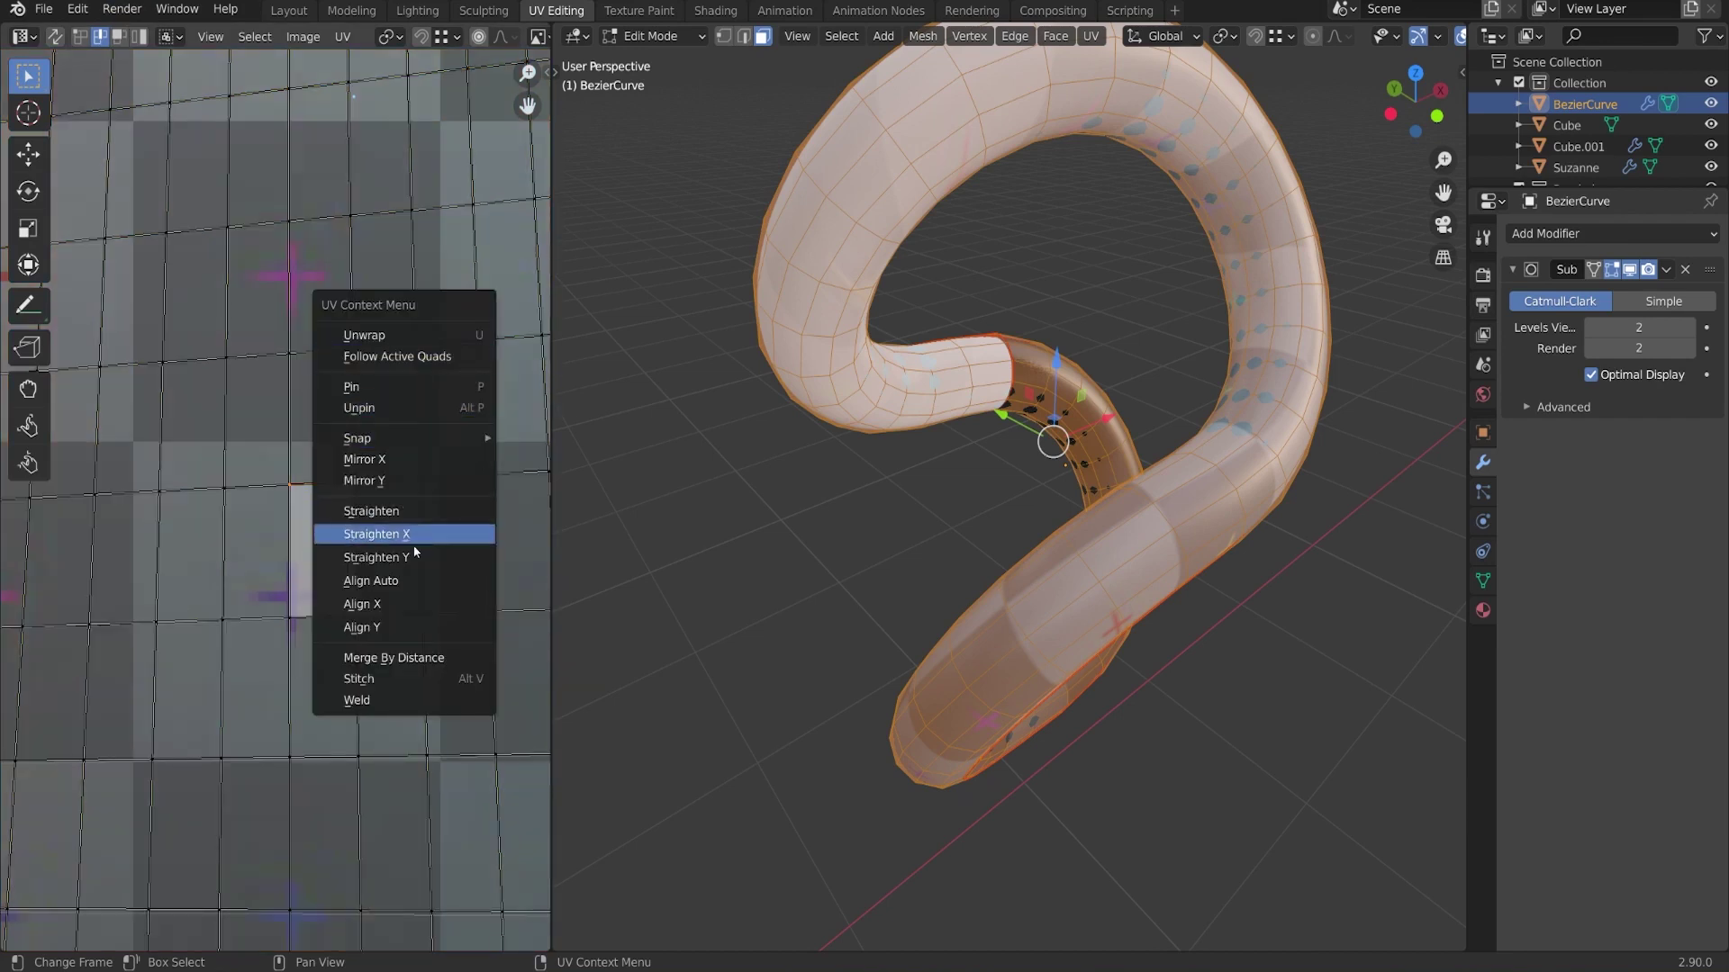
pyautogui.click(414, 581)
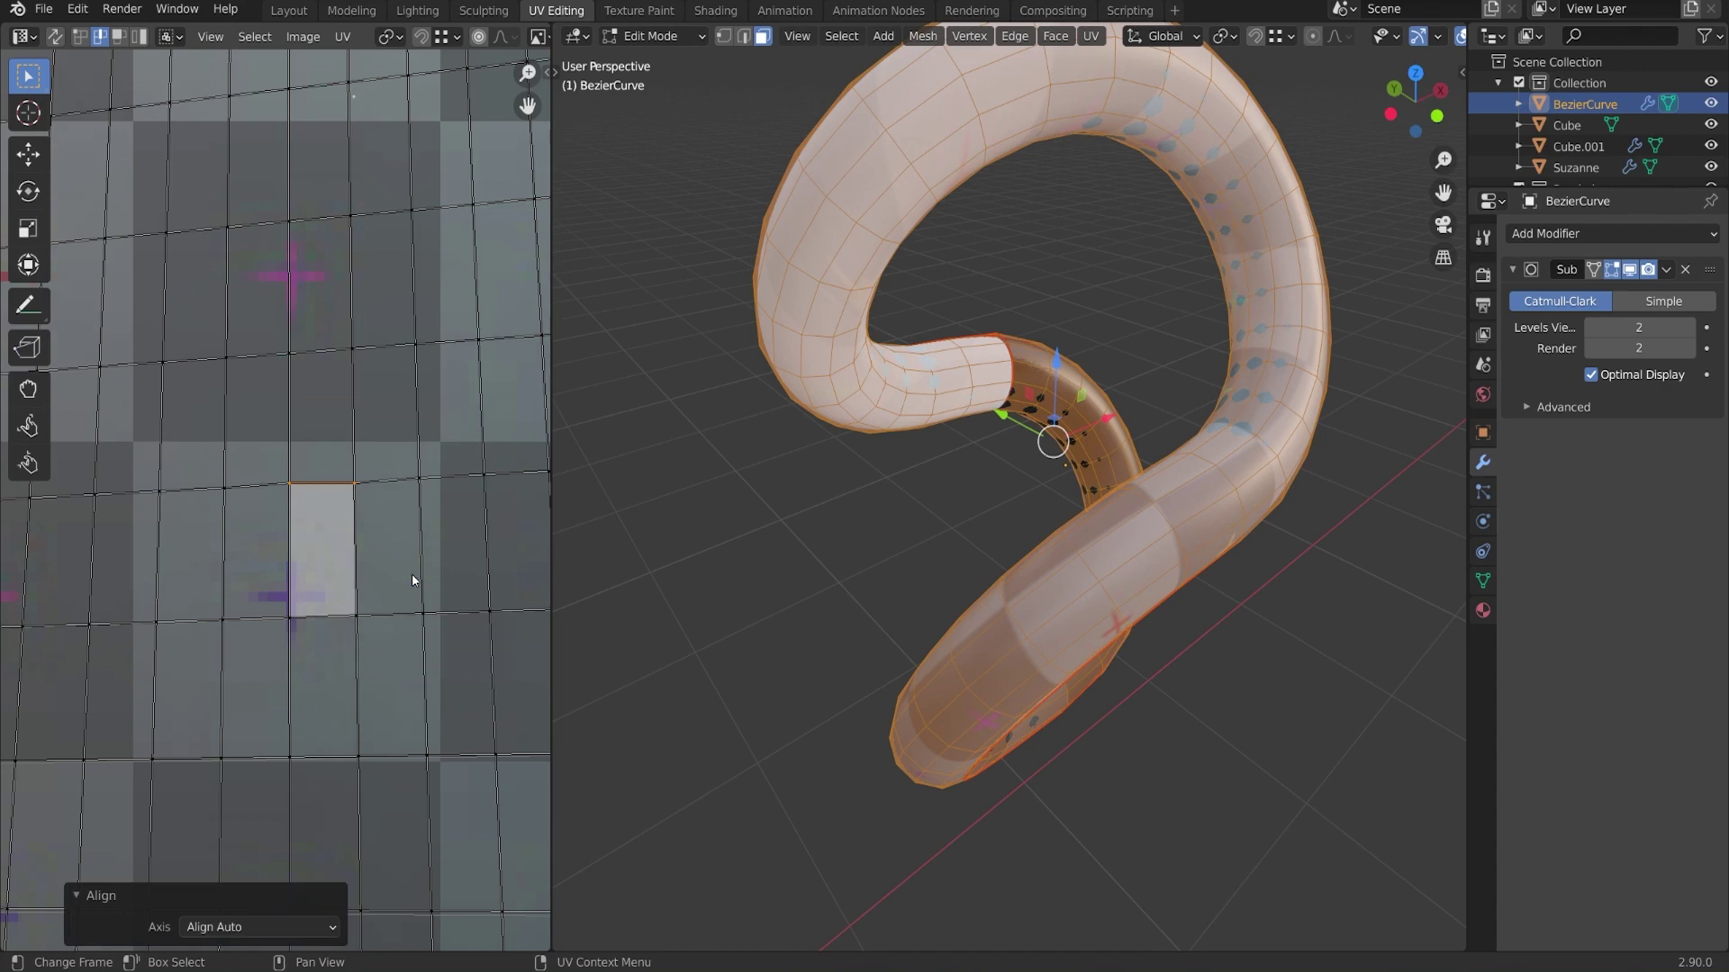
pyautogui.scroll(1, 412, 579)
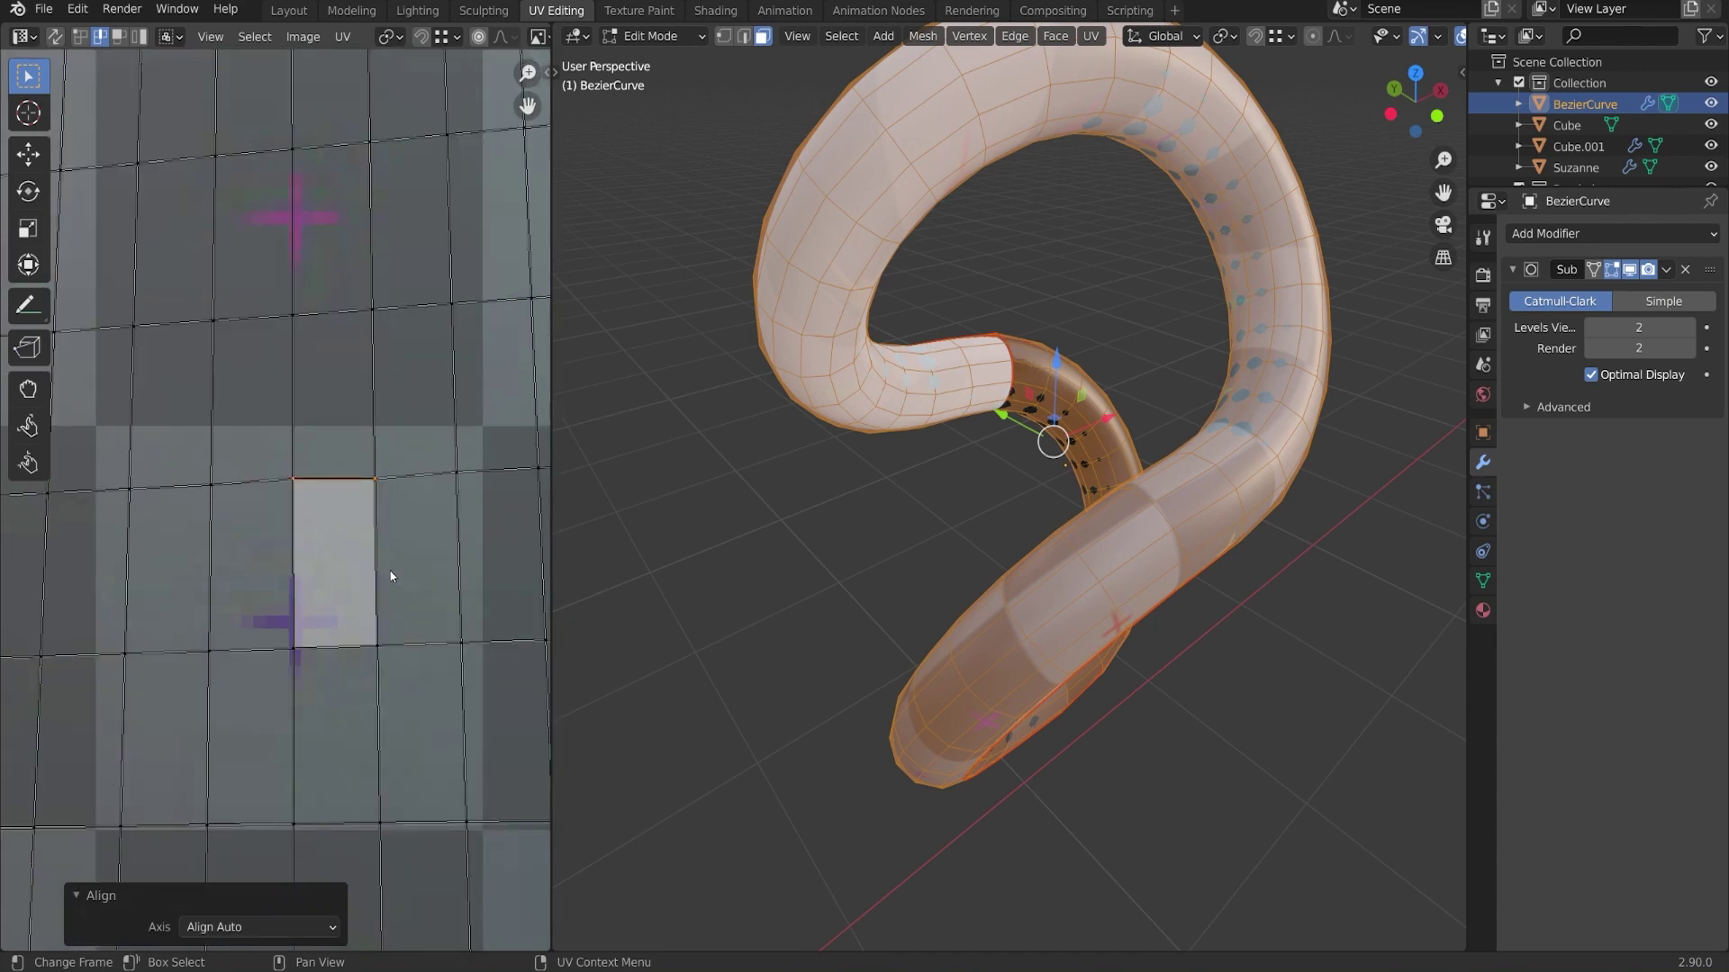
pyautogui.rightClick(413, 578)
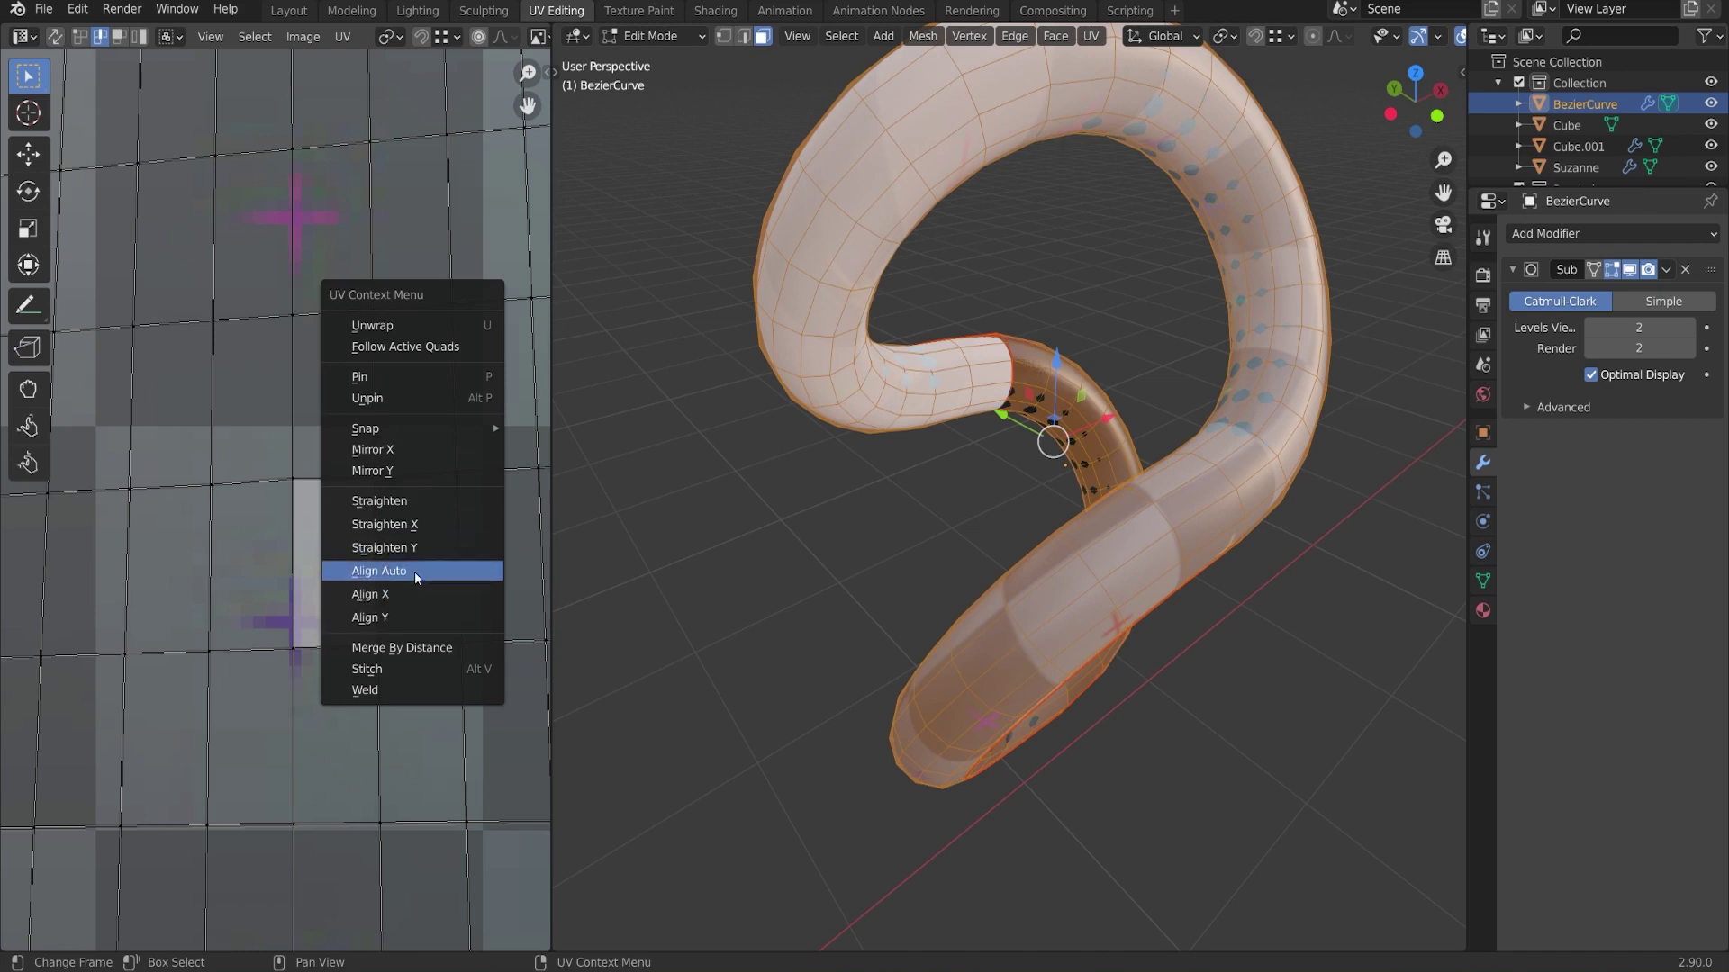
pyautogui.click(414, 571)
# Straighten the active quad's lower and left edges with Align Auto and select its right edge
pyautogui.rightClick(336, 641)
pyautogui.click(328, 648)
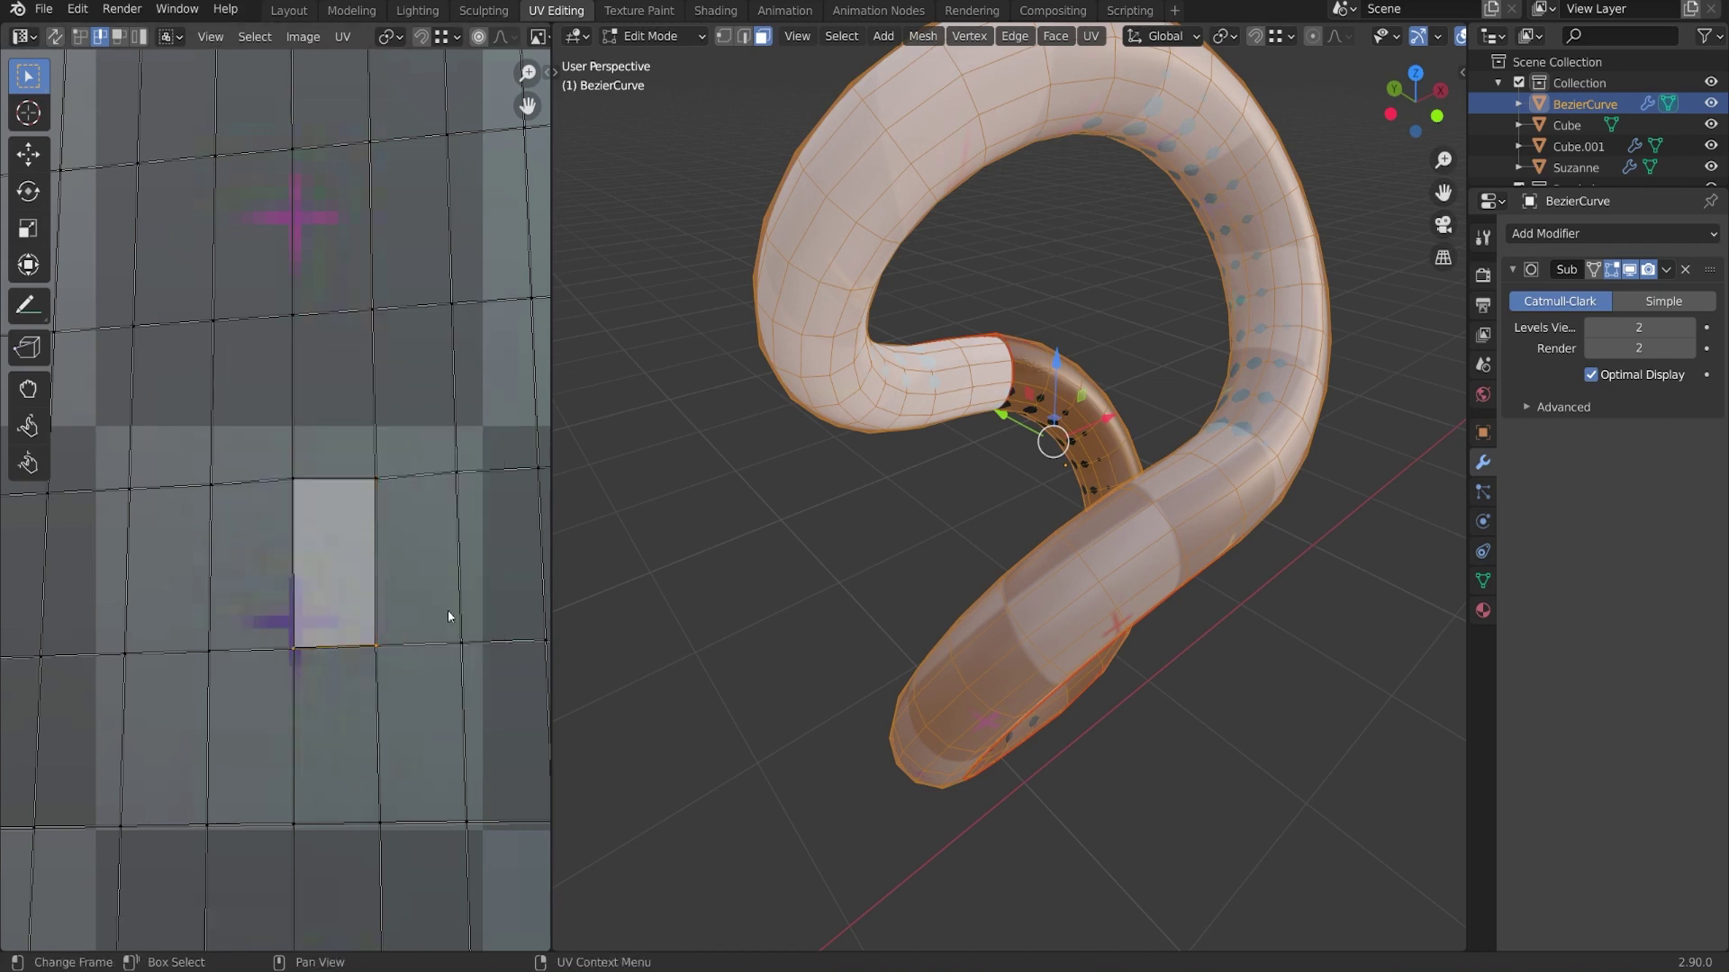
pyautogui.rightClick(450, 605)
pyautogui.click(452, 602)
pyautogui.click(297, 581)
pyautogui.rightClick(389, 570)
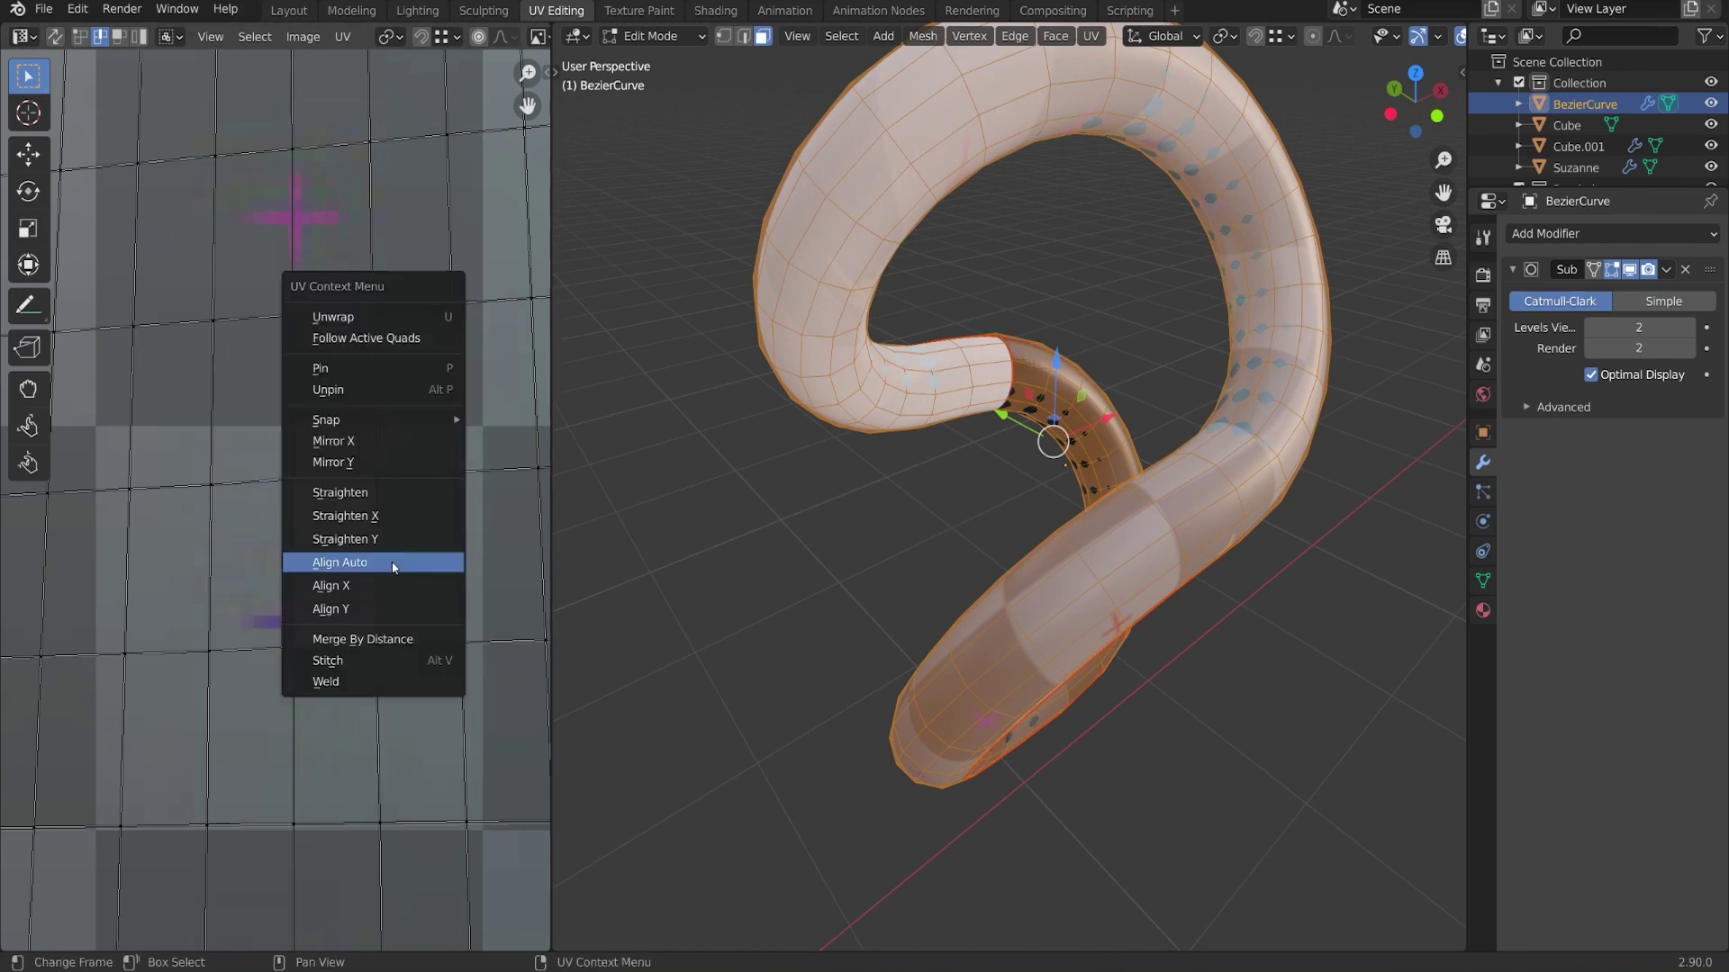
pyautogui.click(393, 565)
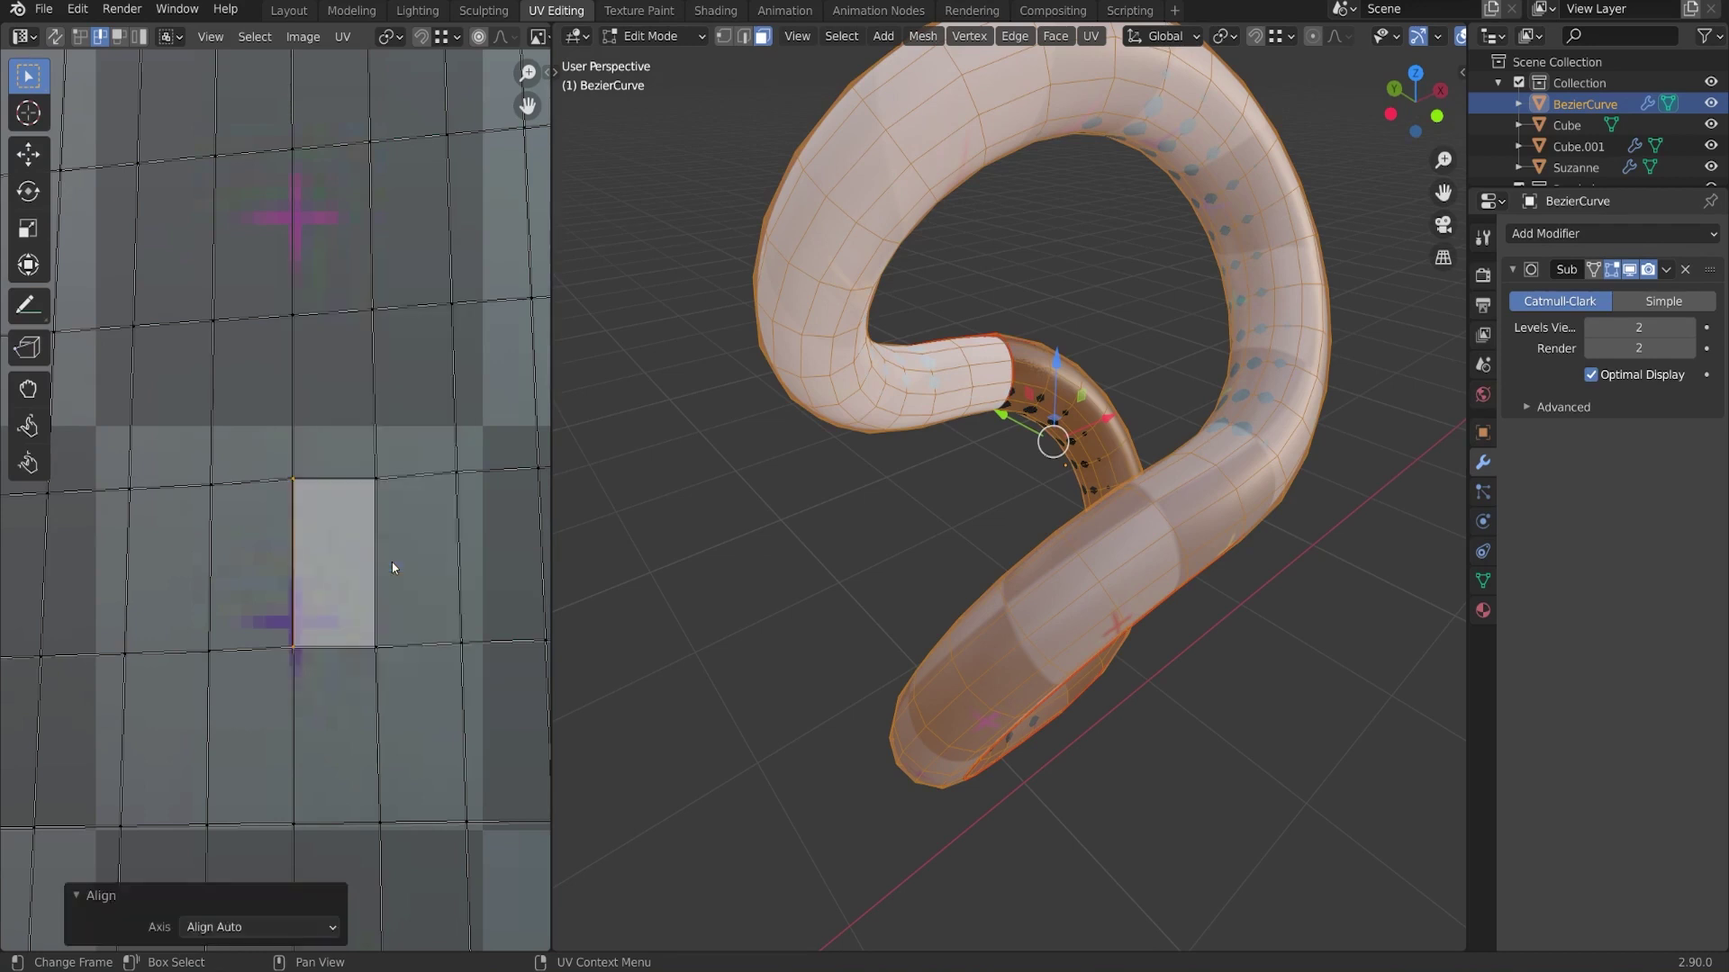
pyautogui.click(285, 455)
pyautogui.click(378, 483)
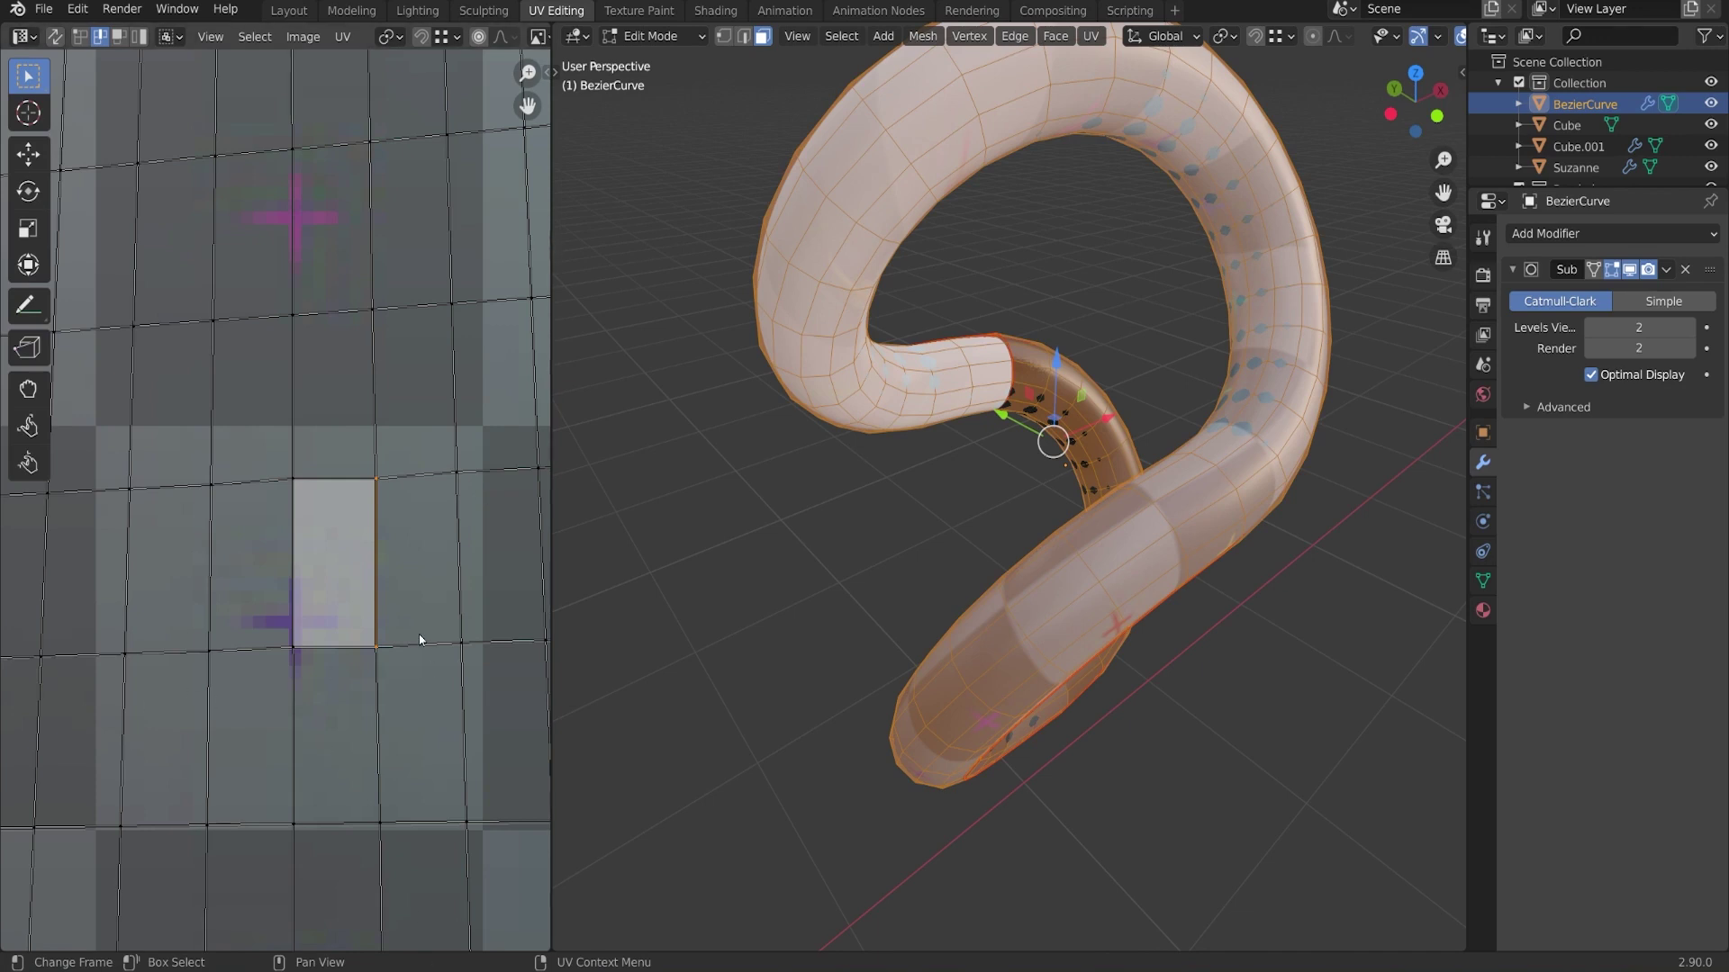
# Select all UVs in face selection and rerun Follow Active Quads from the squared-up active quad, using Length Average
pyautogui.press('a')
pyautogui.press('3')
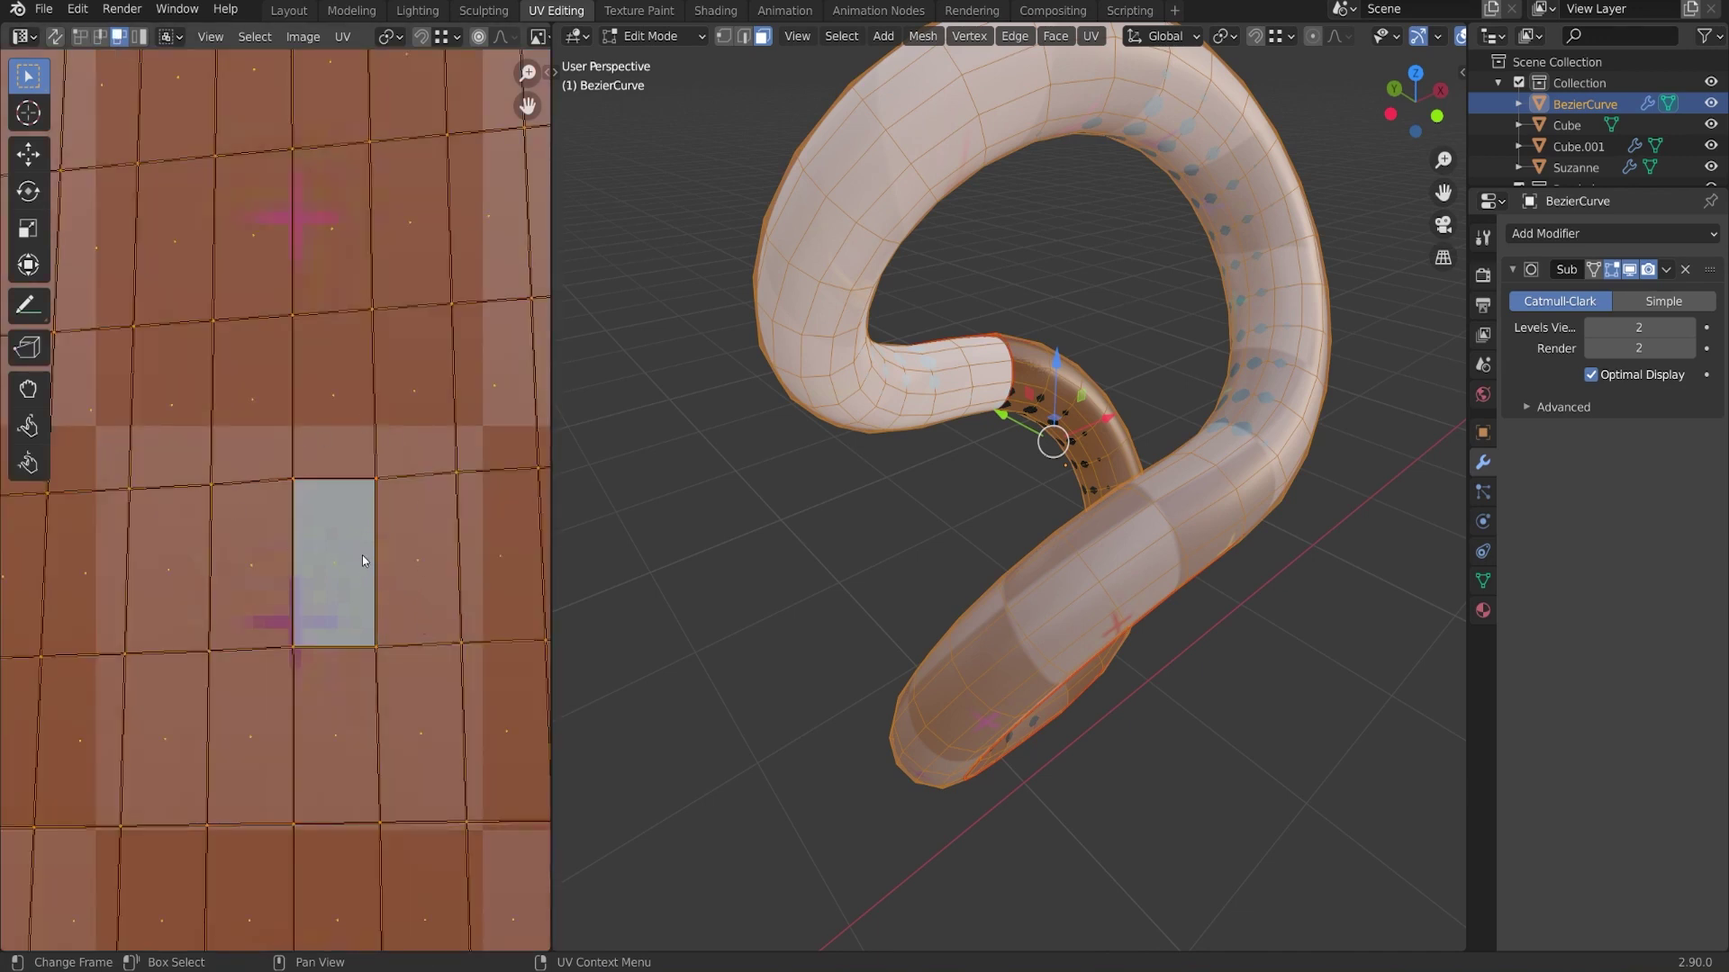
pyautogui.press('ctrl+KP_Add')
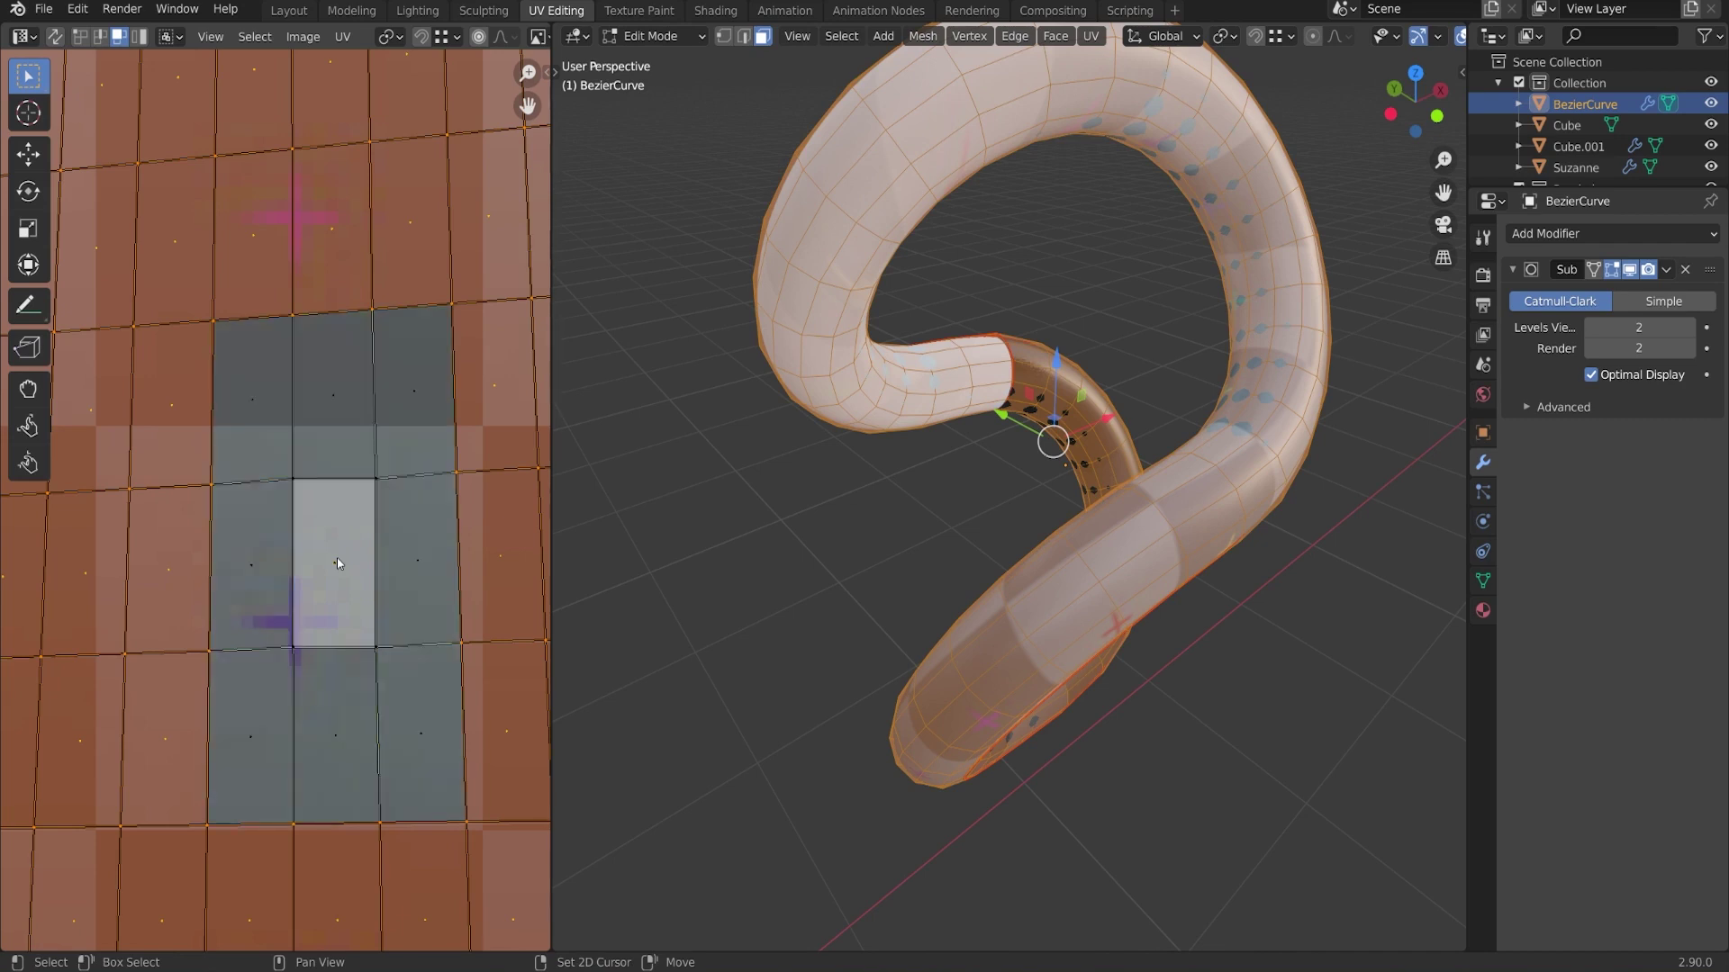
pyautogui.press('ctrl+KP_Subtract')
pyautogui.scroll(-3, 337, 558)
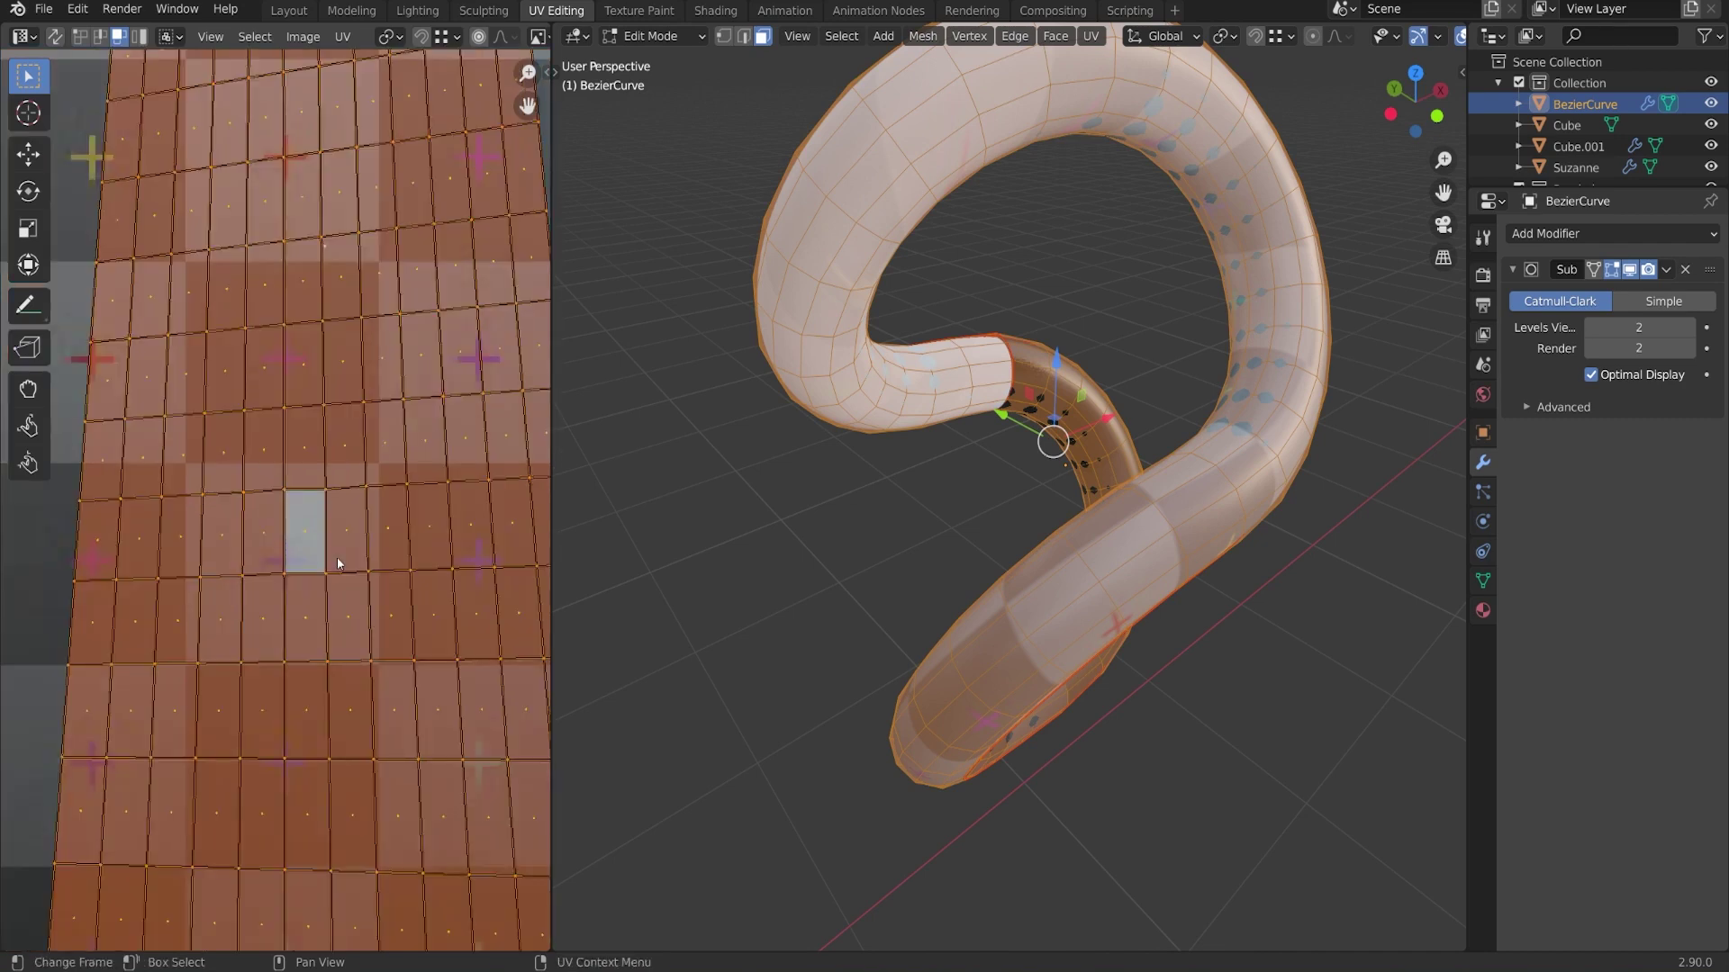
pyautogui.rightClick(337, 559)
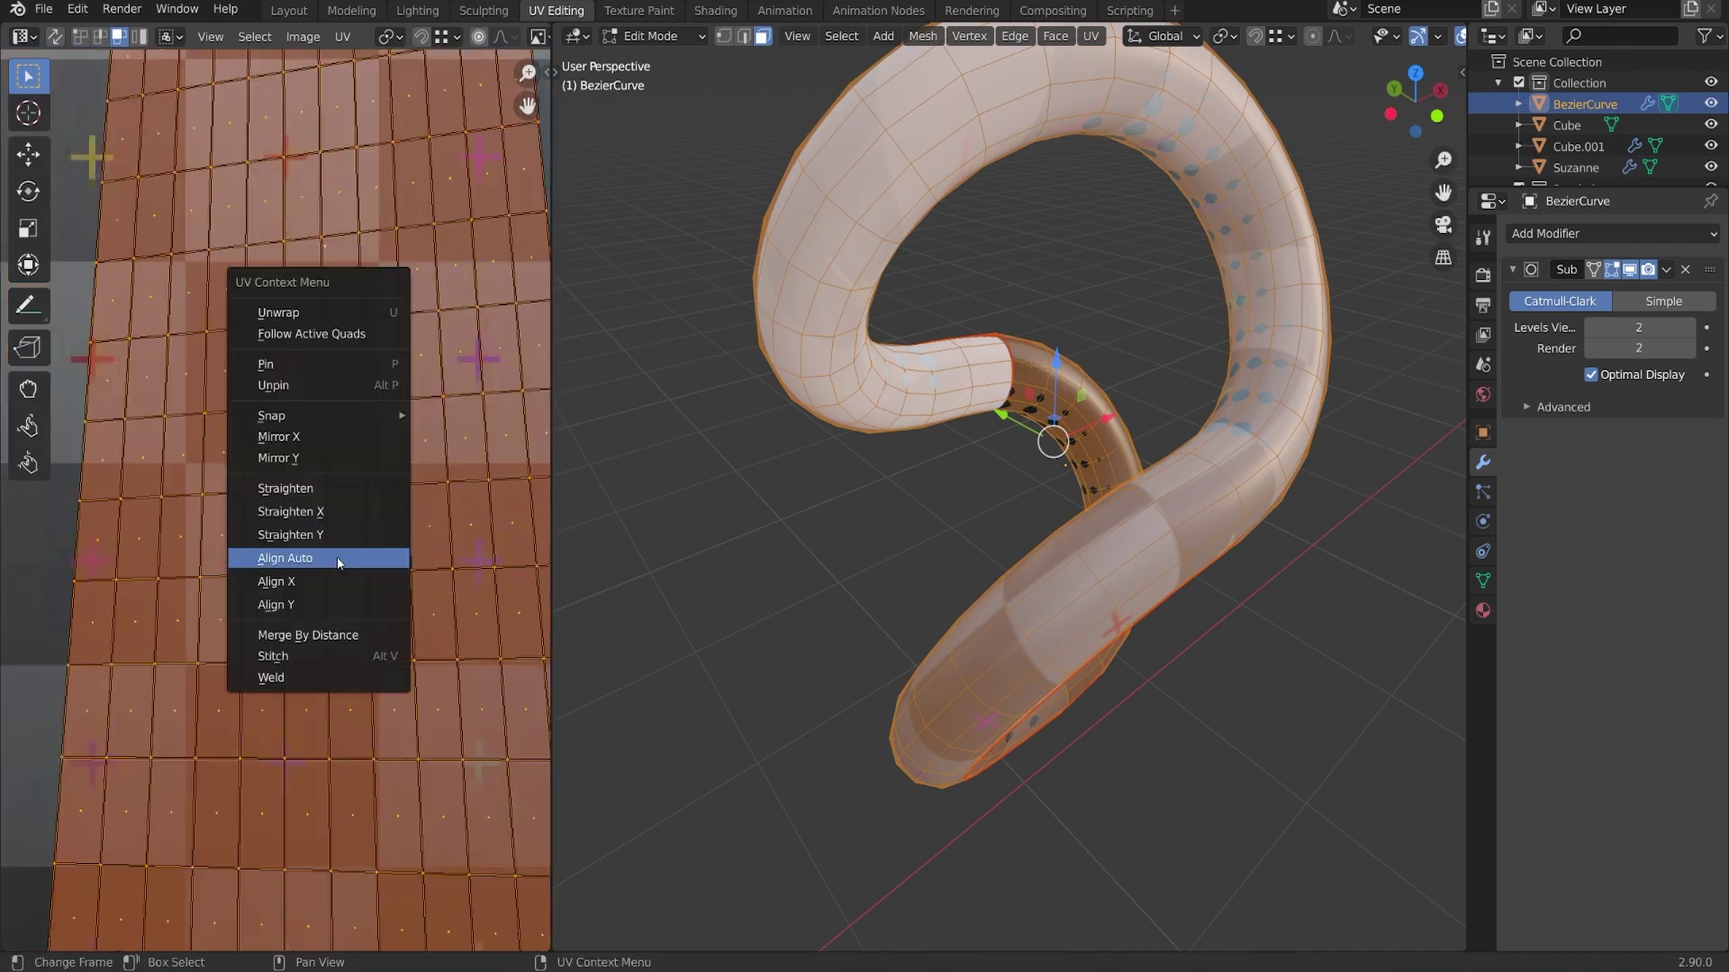
pyautogui.click(343, 331)
pyautogui.scroll(-6, 407, 616)
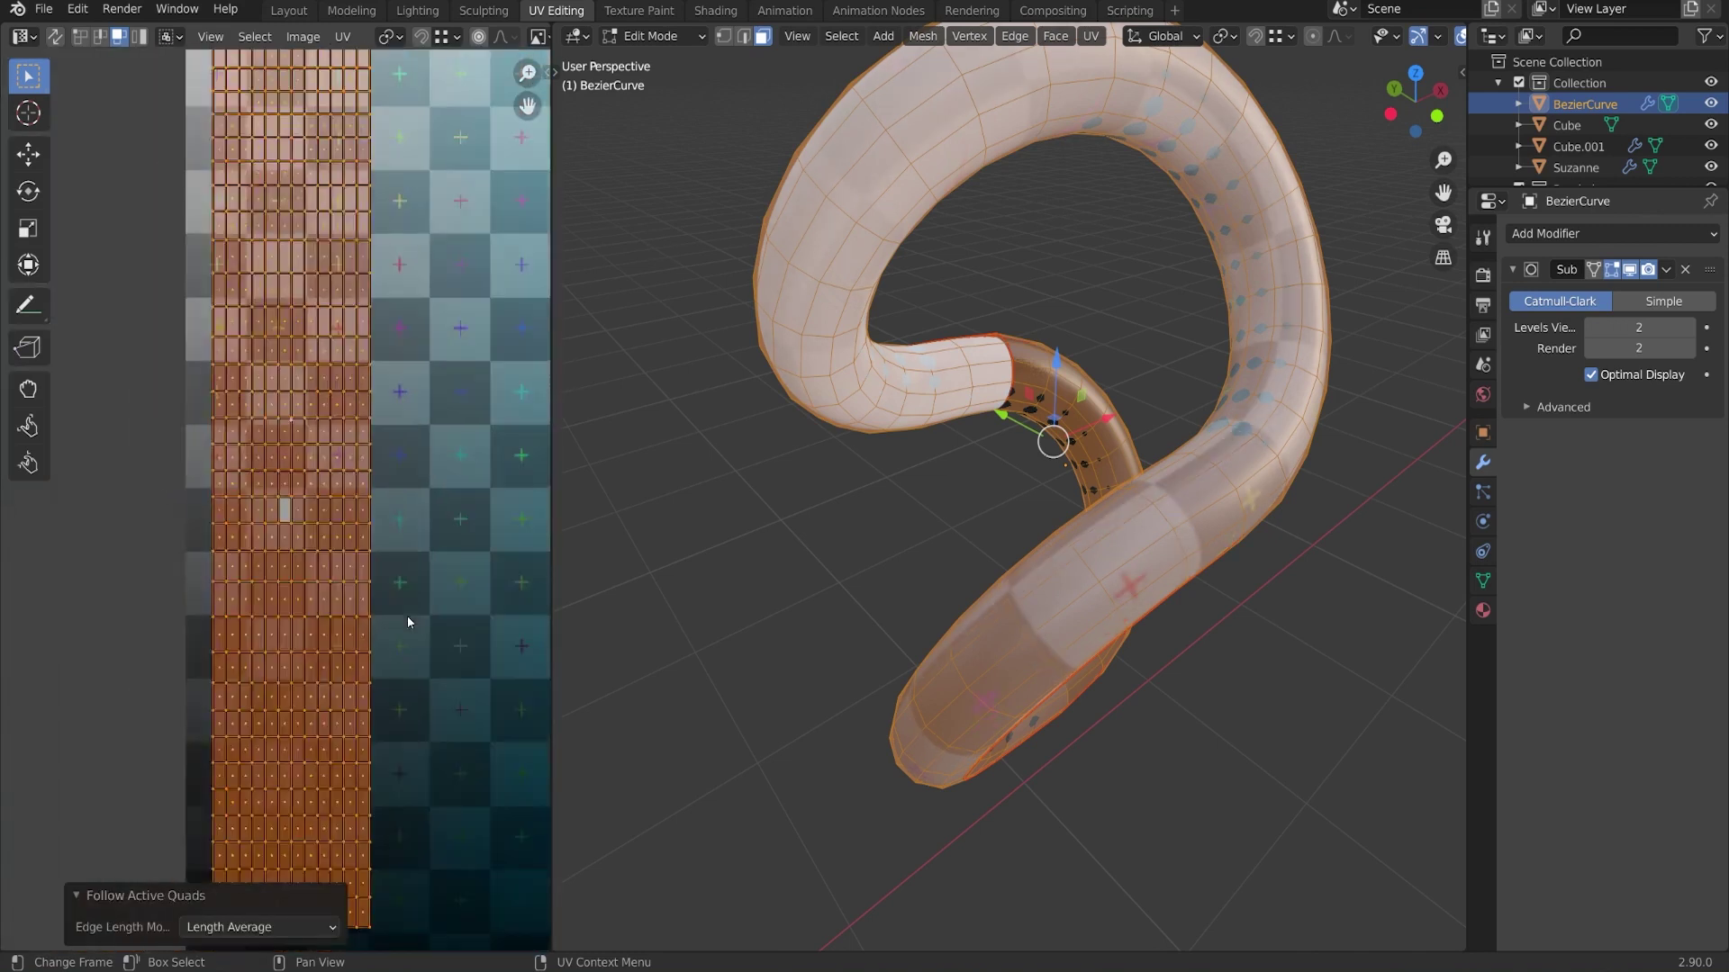
pyautogui.scroll(-1, 405, 648)
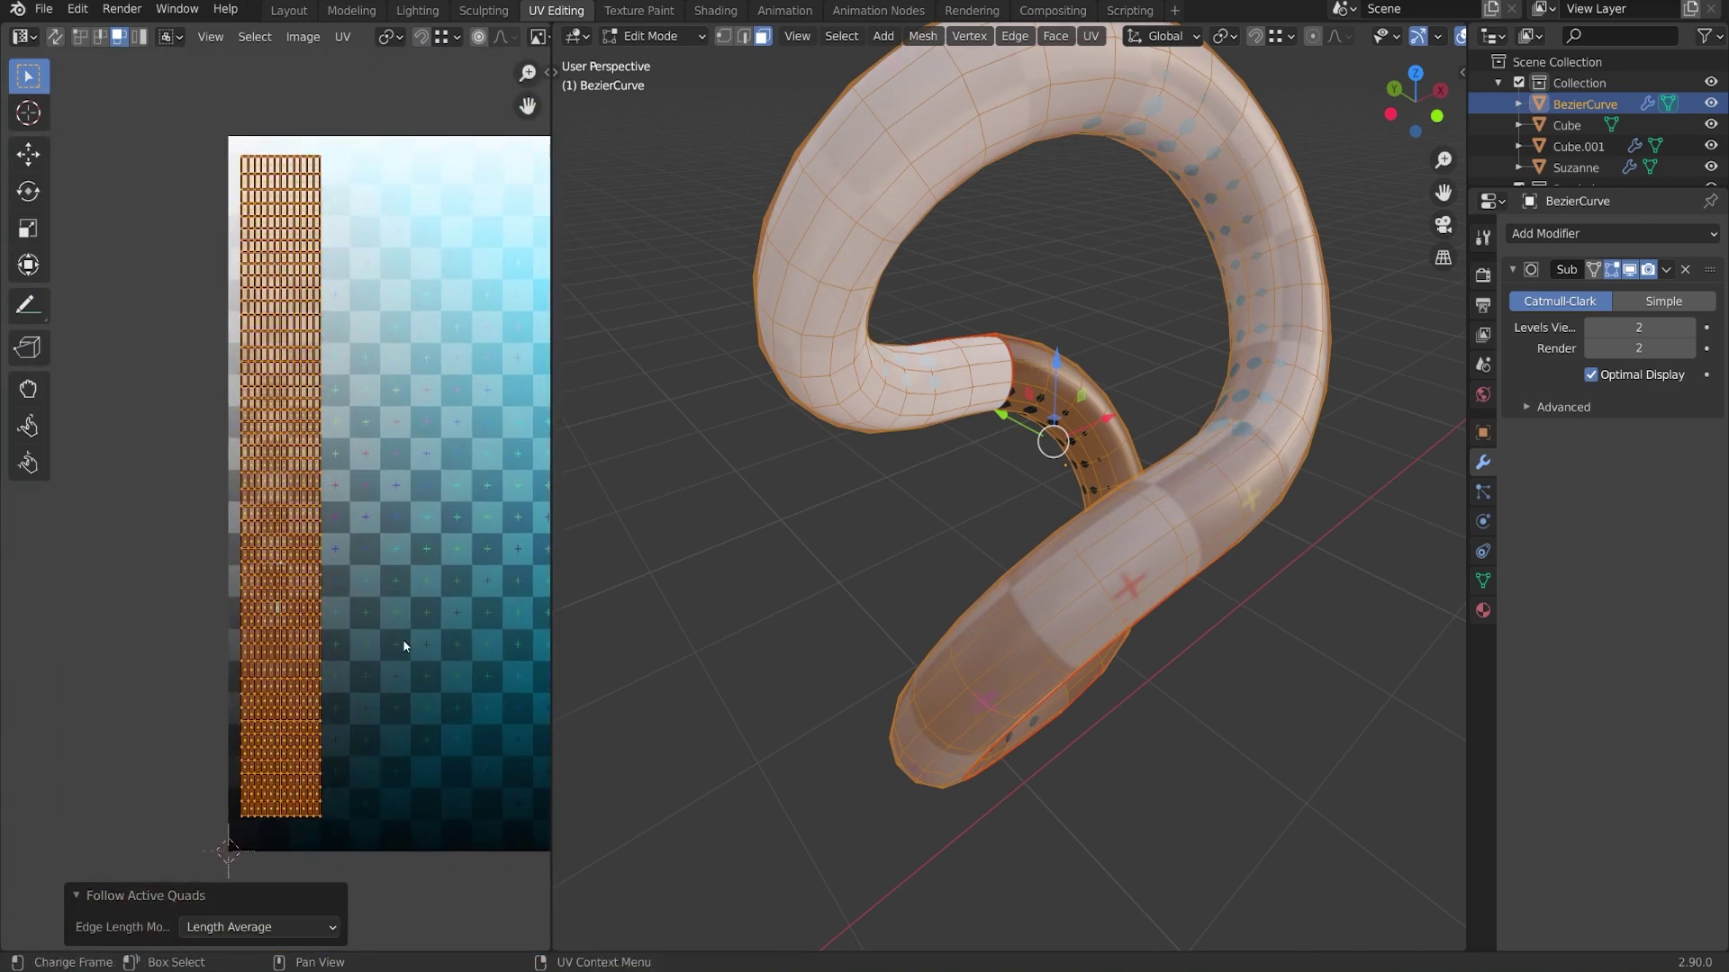
# Try moving the straightened UV strip across the checker texture
pyautogui.scroll(1, 402, 638)
pyautogui.press('g')
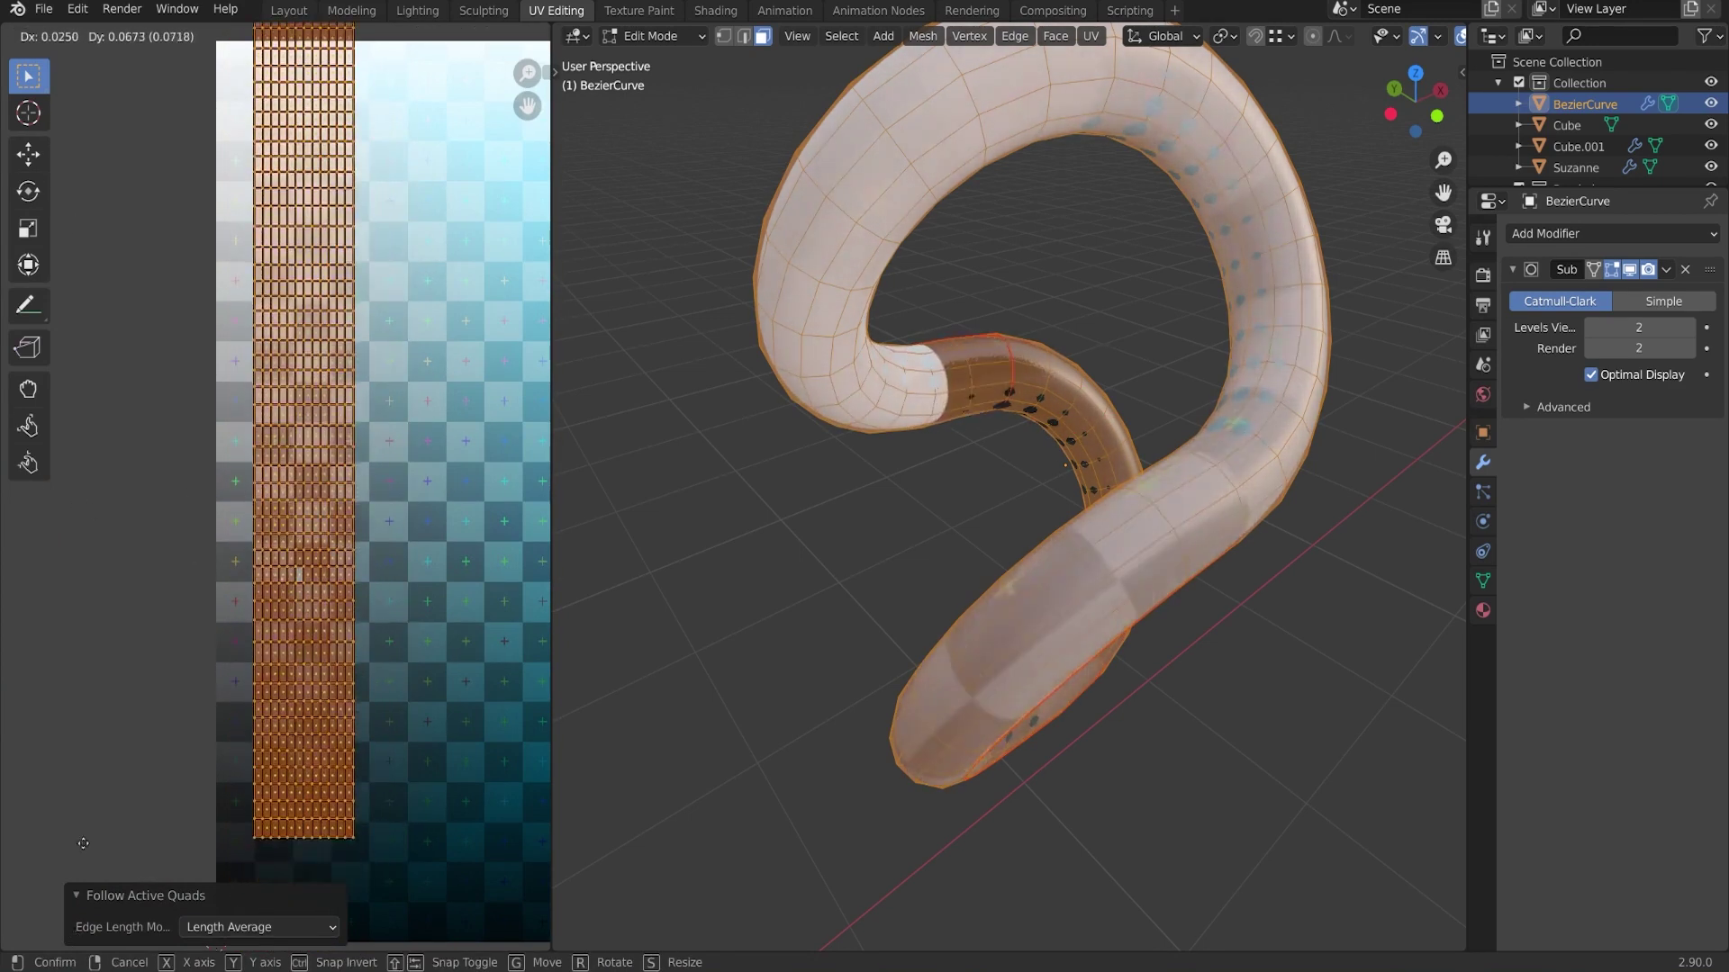
pyautogui.rightClick(346, 224)
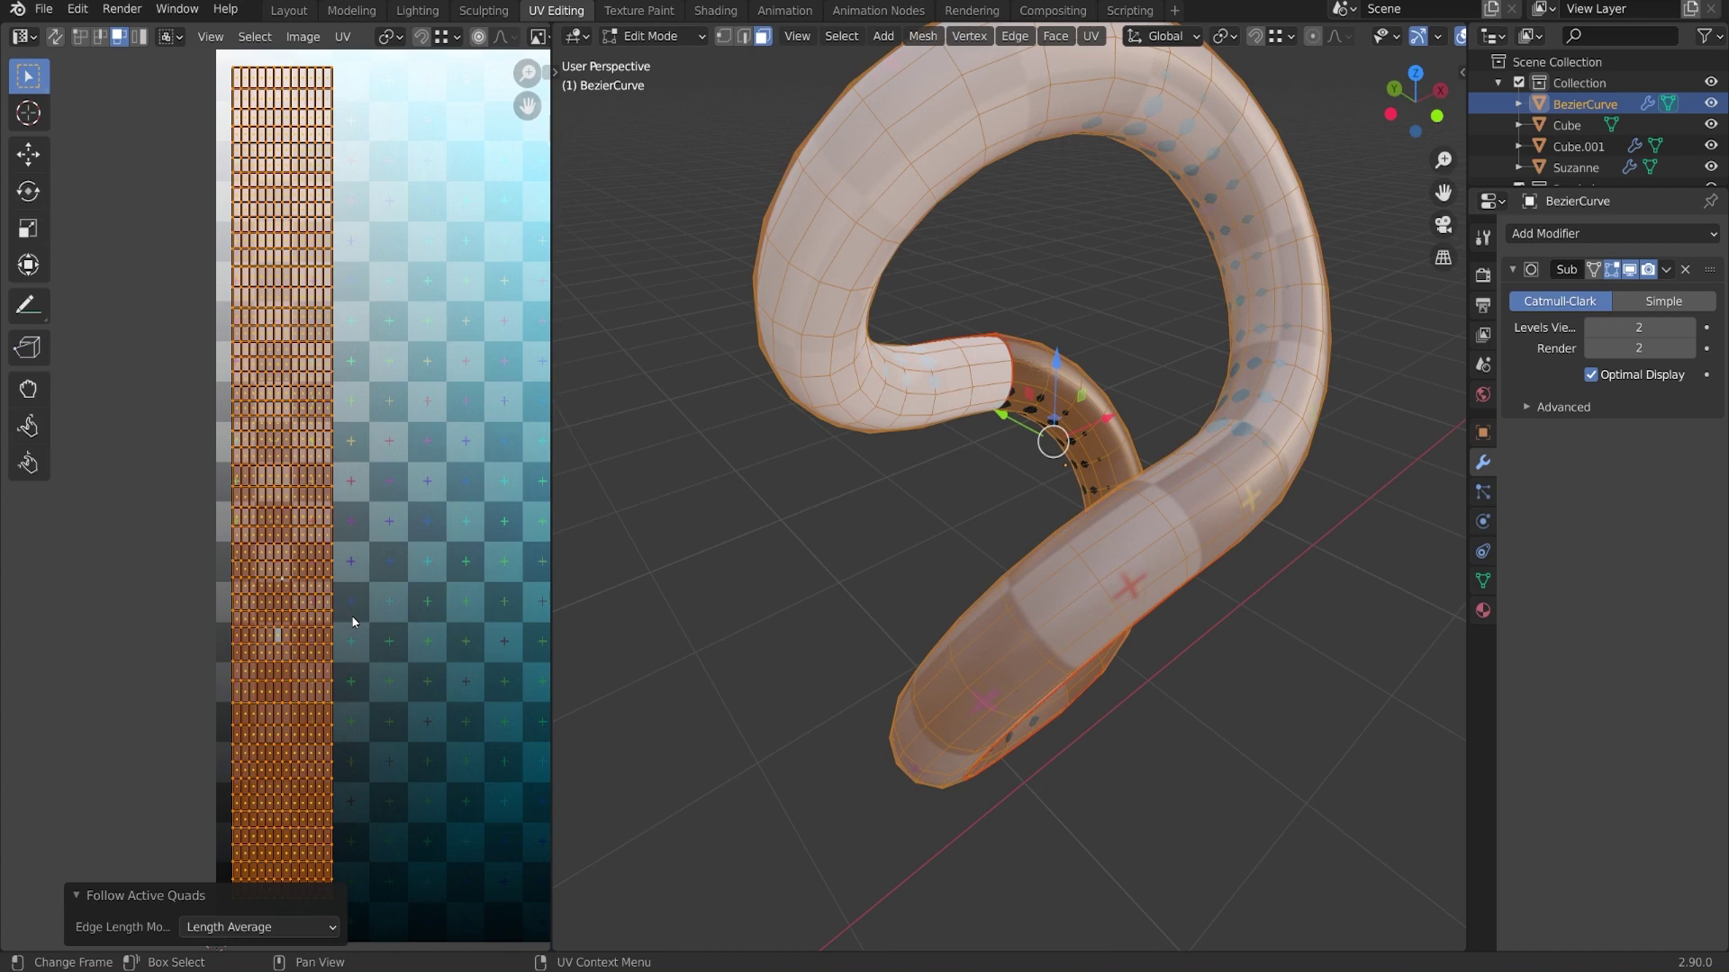
# Show the UV Squares tools in the UV editor and undo the last Follow Active Quads
pyautogui.press('n')
pyautogui.click(537, 350)
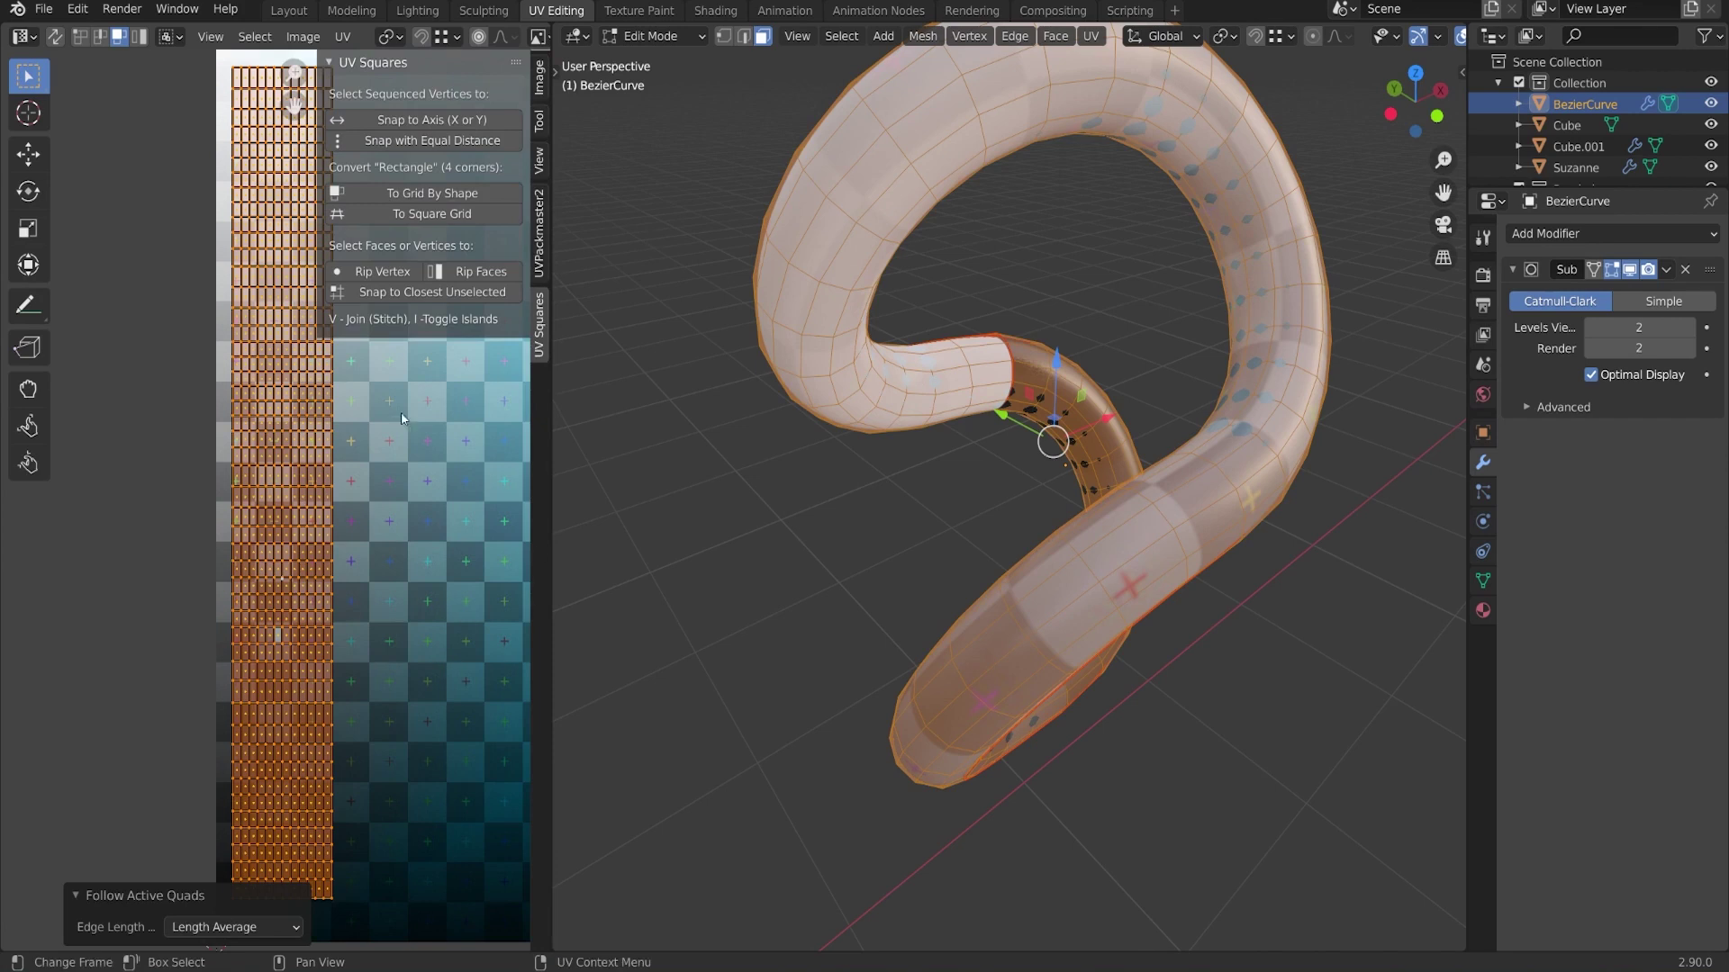
pyautogui.moveTo(469, 517); pyautogui.dragTo(442, 516, button='middle')
pyautogui.hotkey('ctrl', 'z')
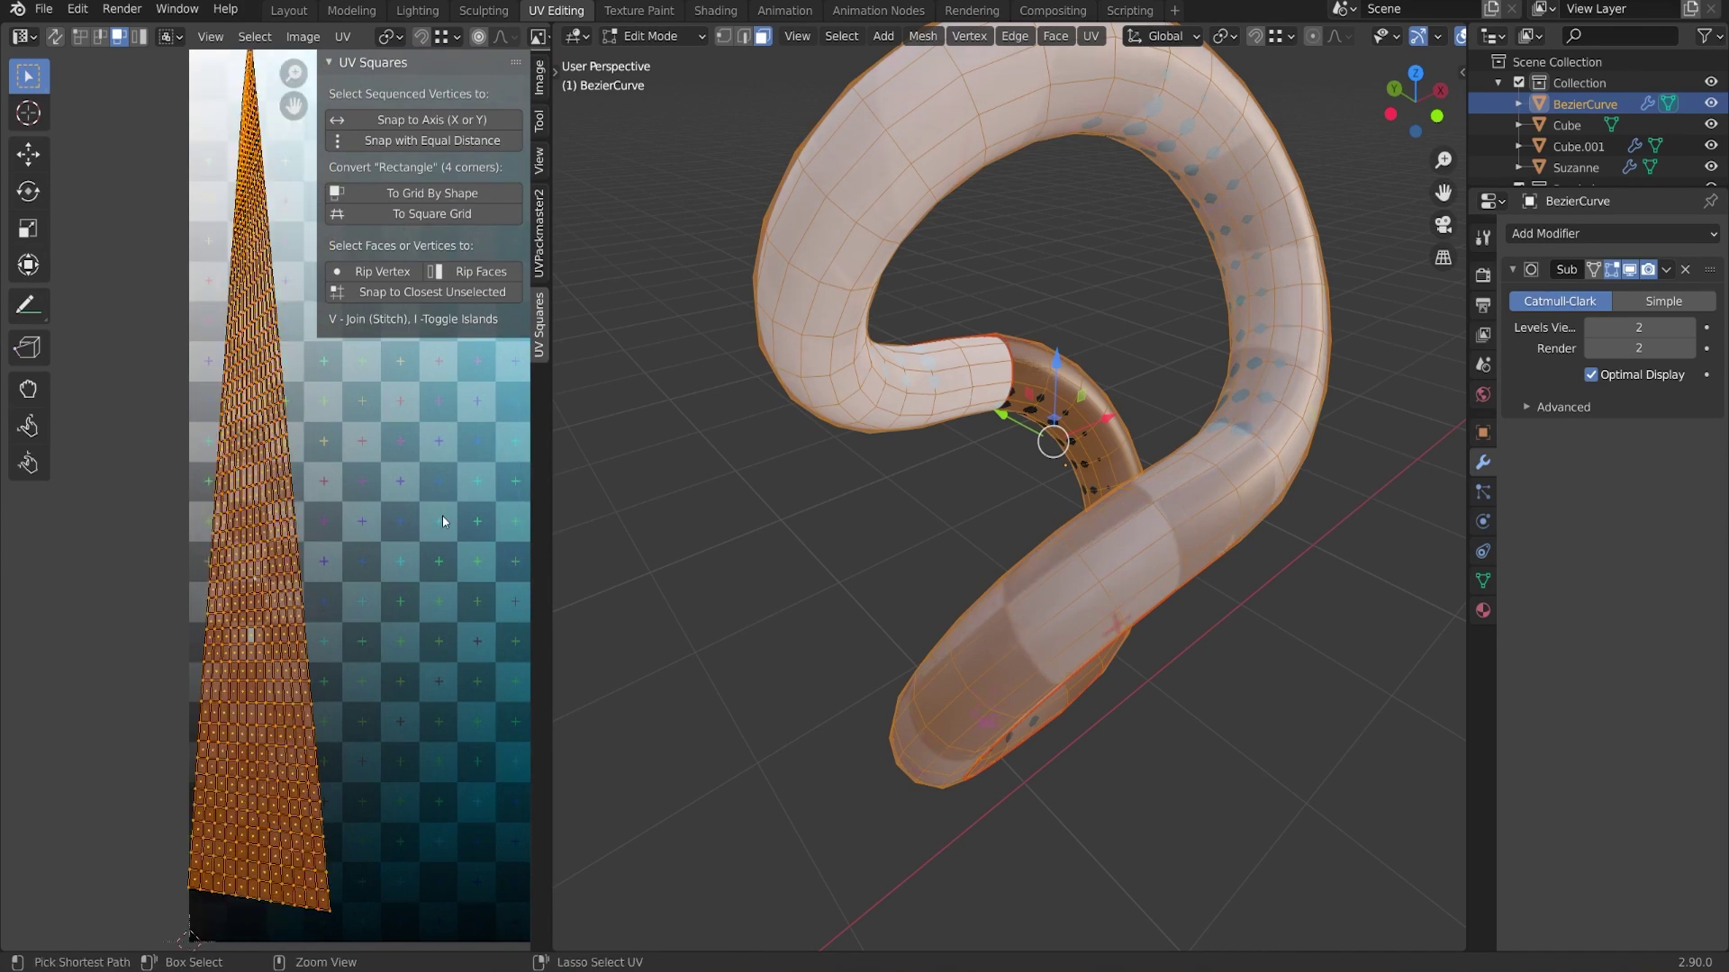
pyautogui.hotkey('ctrl', 'z')
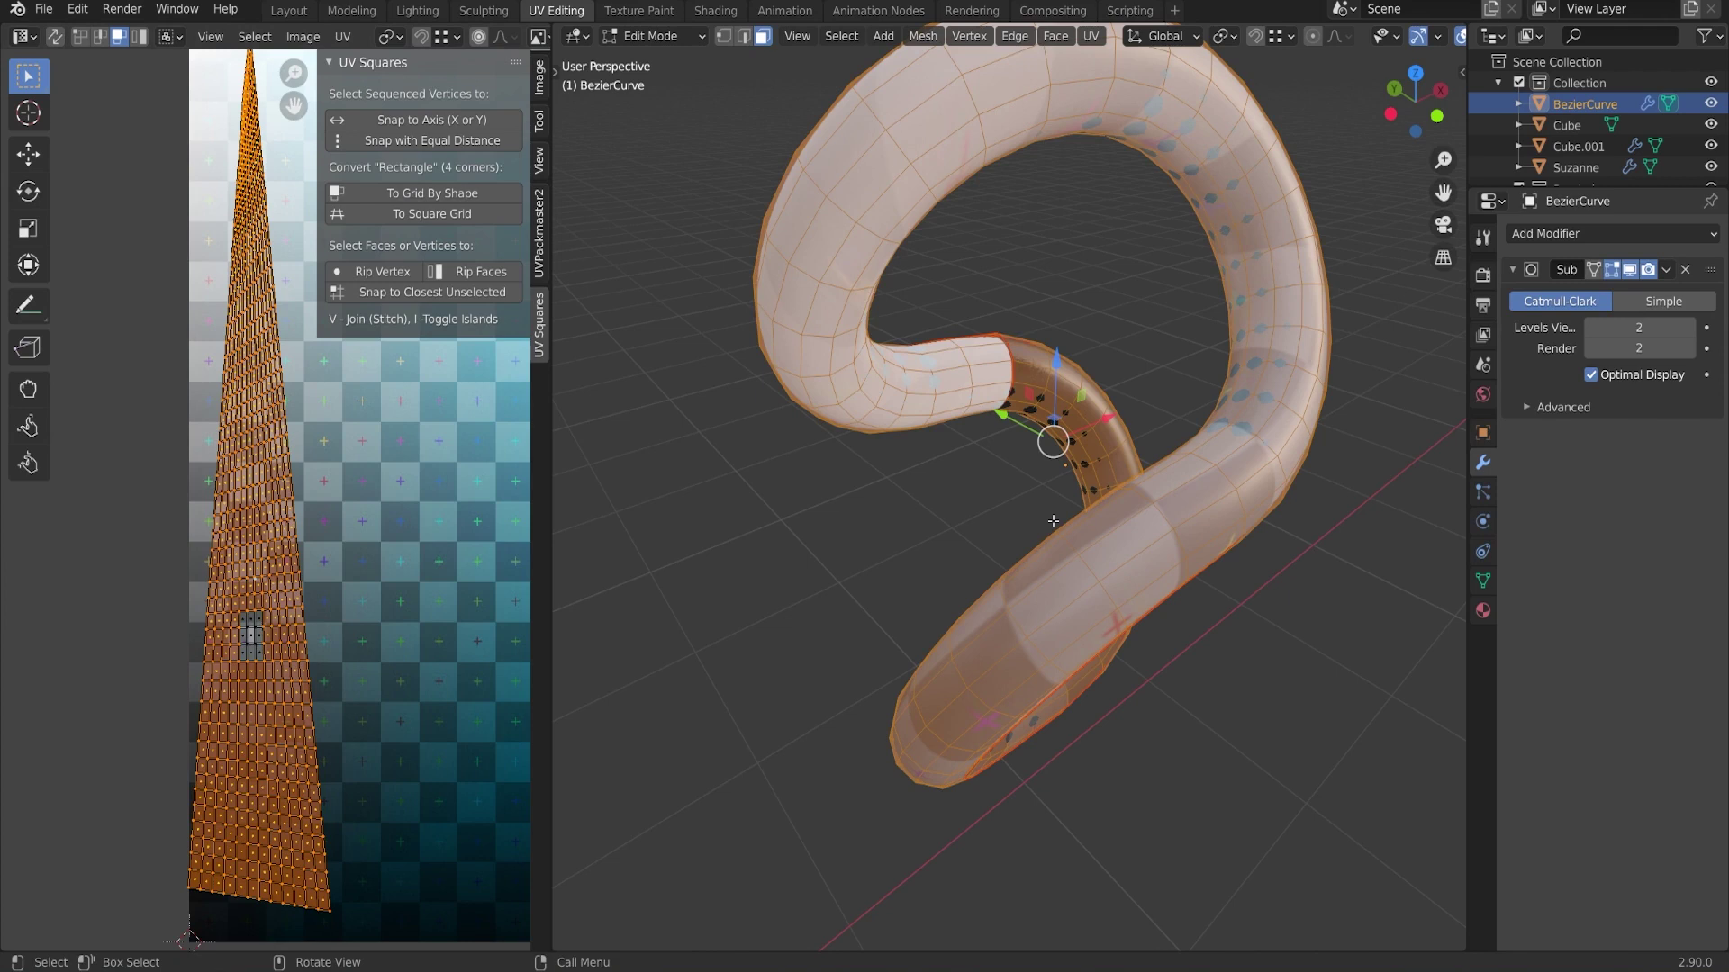
# Unwrap the tube's whole mesh again with the standard Unwrap operation
pyautogui.press('u')
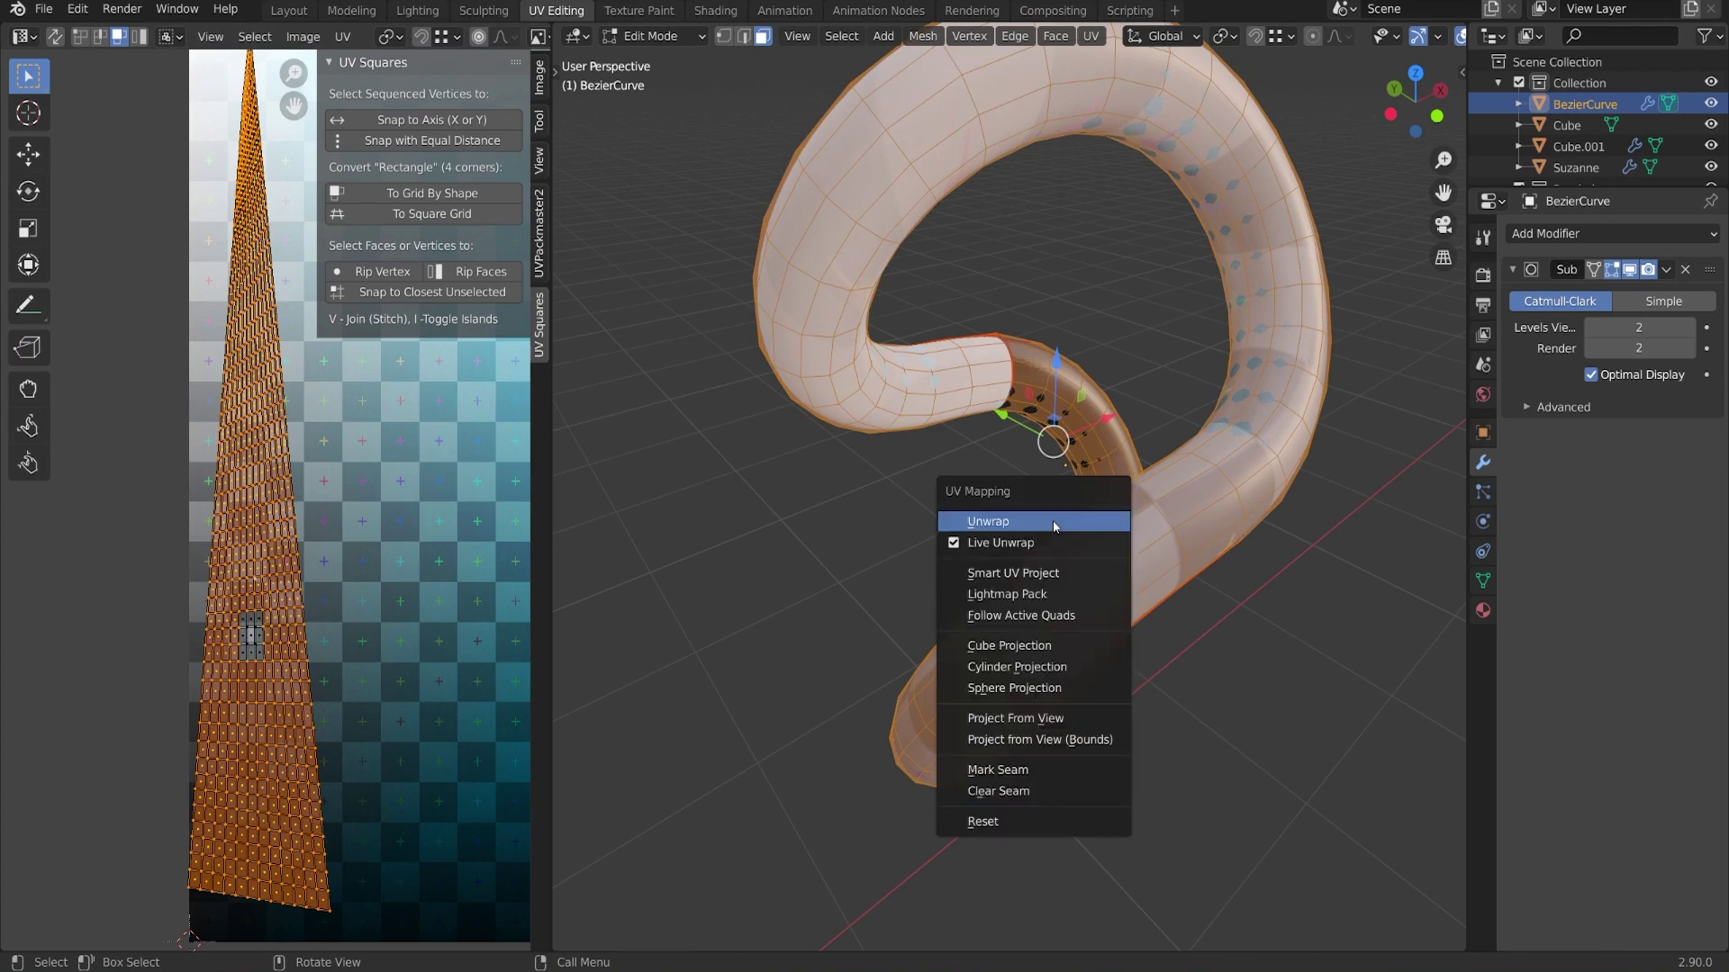
pyautogui.click(1055, 526)
pyautogui.scroll(-3, 270, 225)
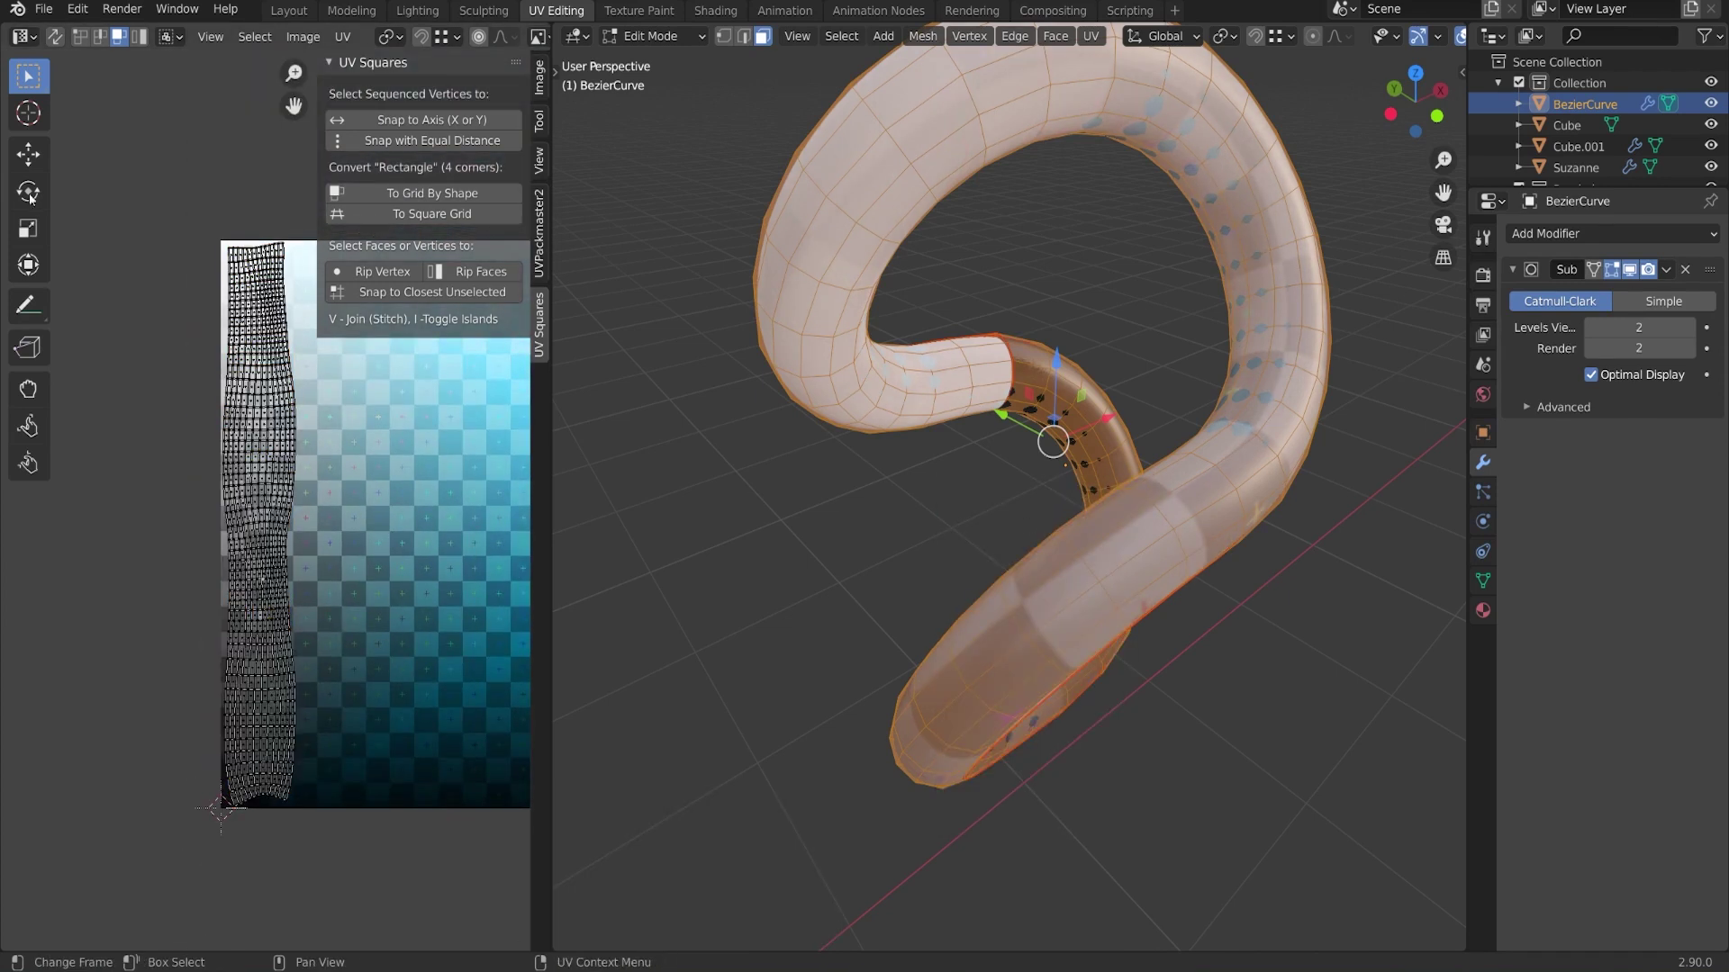
# Switch the UV editor to island selection, select the tube's island and convert it with UV Squares To Grid By Shape
pyautogui.click(138, 36)
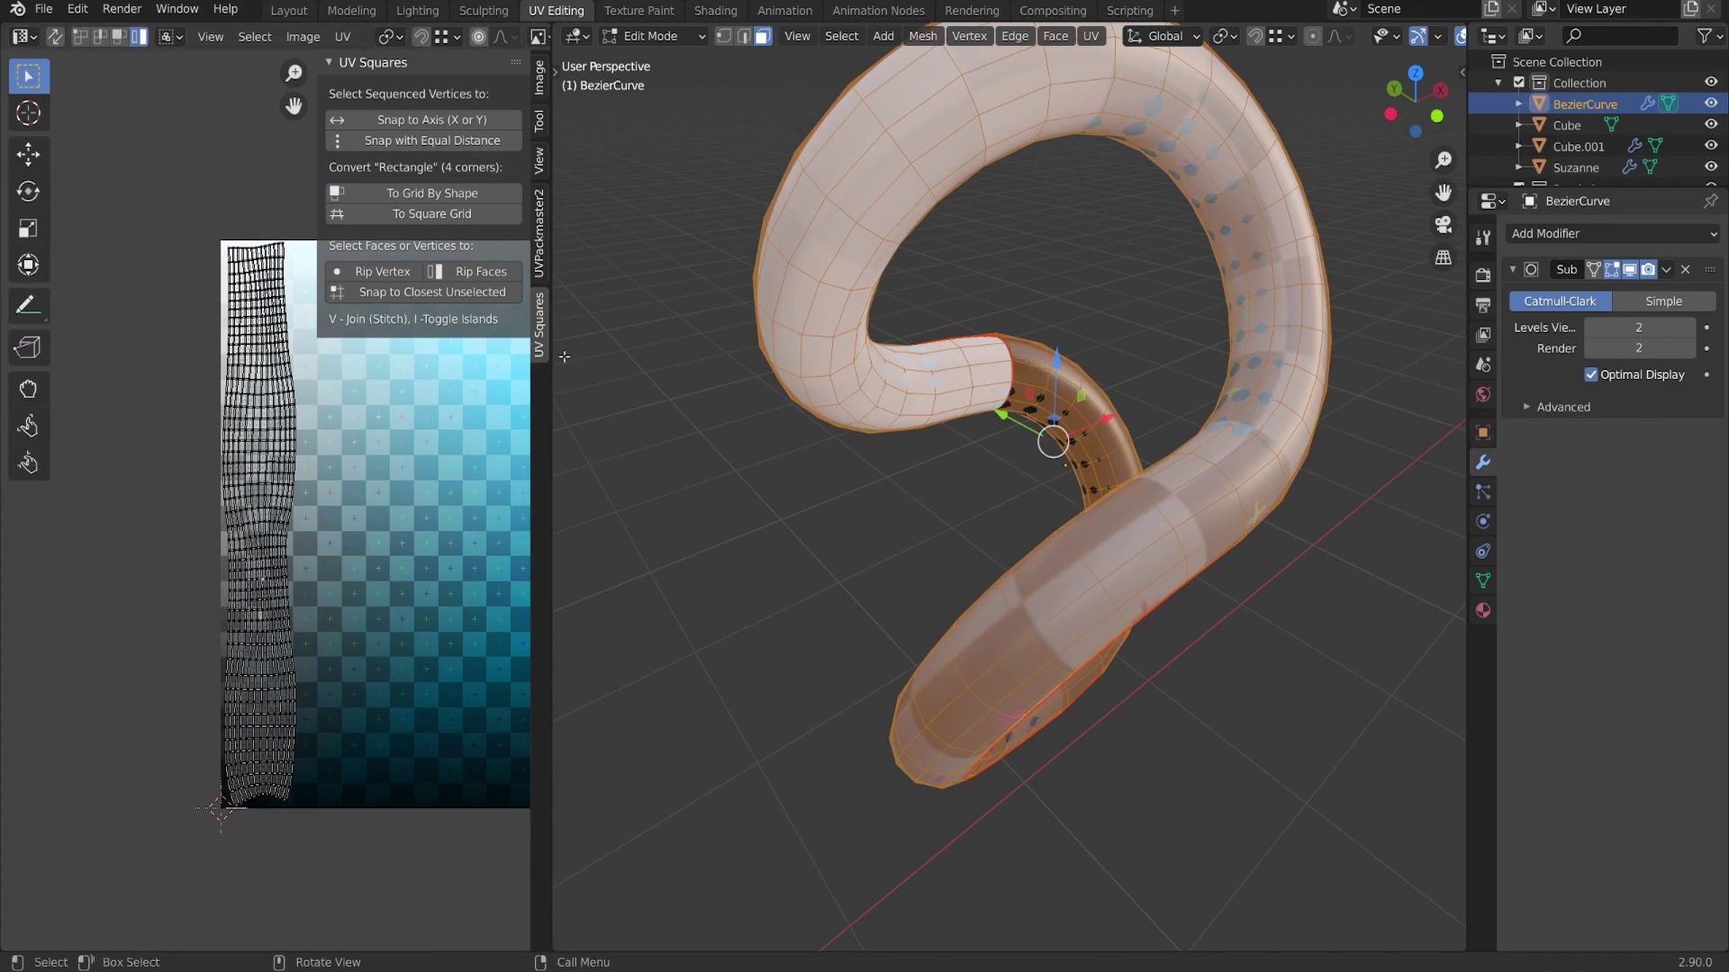
pyautogui.click(271, 447)
pyautogui.moveTo(449, 467); pyautogui.dragTo(425, 470, button='middle')
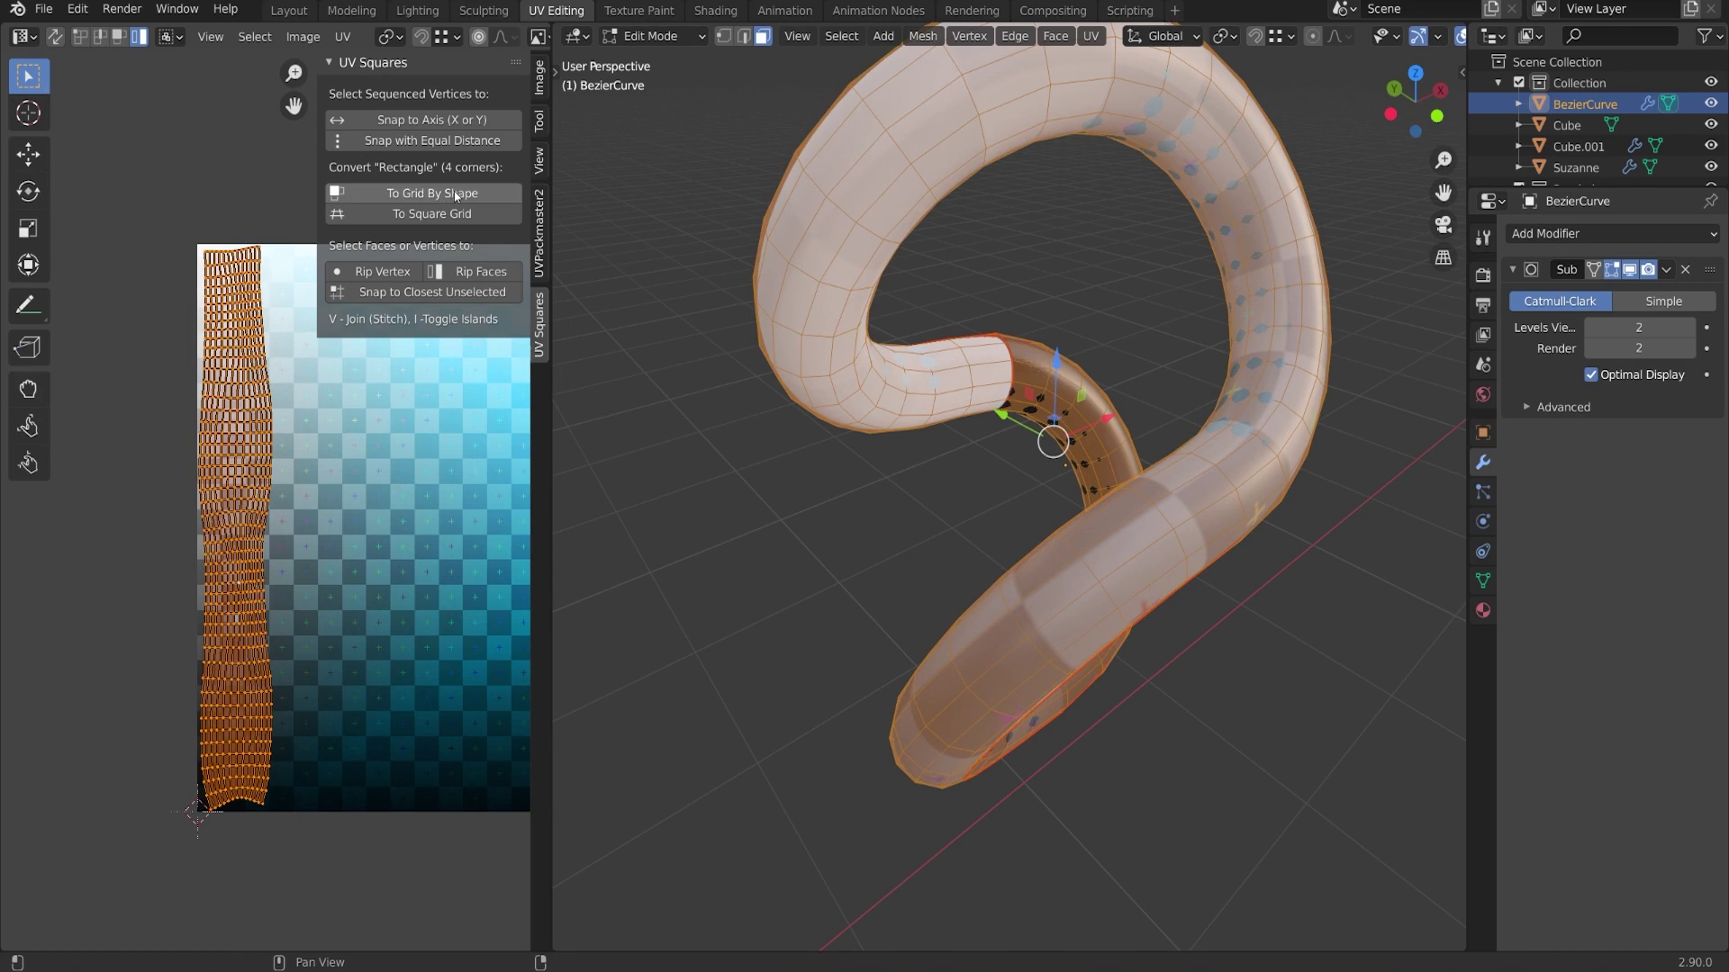
pyautogui.click(421, 191)
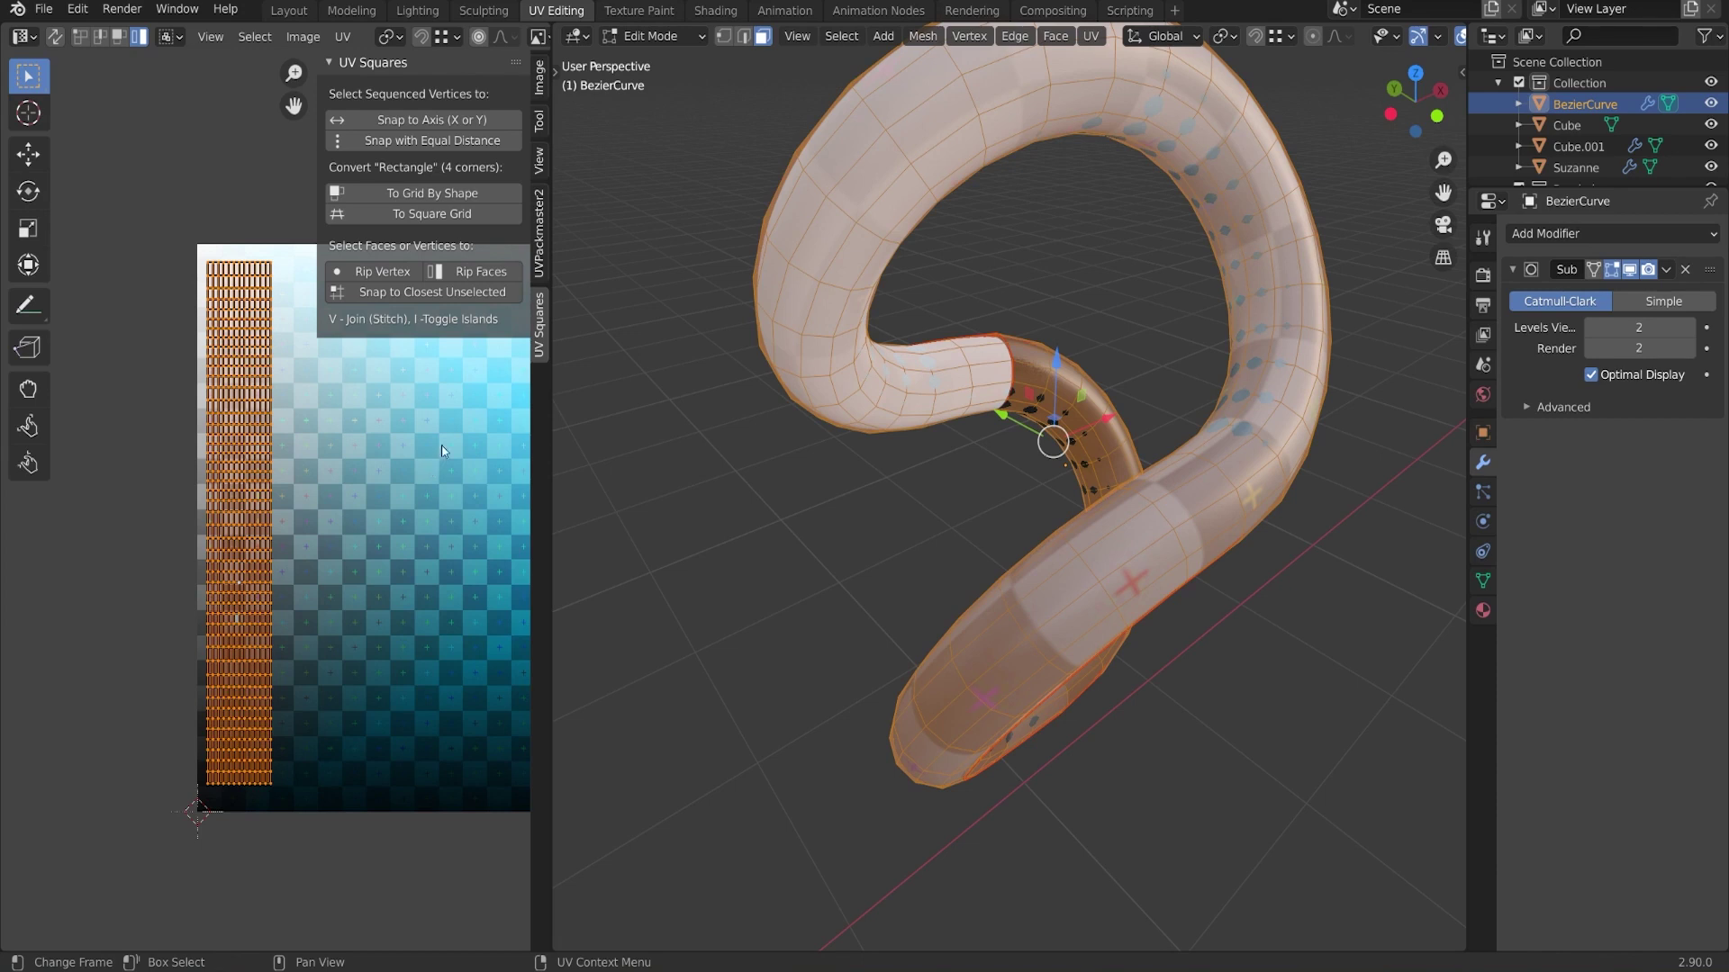
# Try converting the tube's UV strip with To Square Grid and undo that conversion
pyautogui.scroll(1, 122, 626)
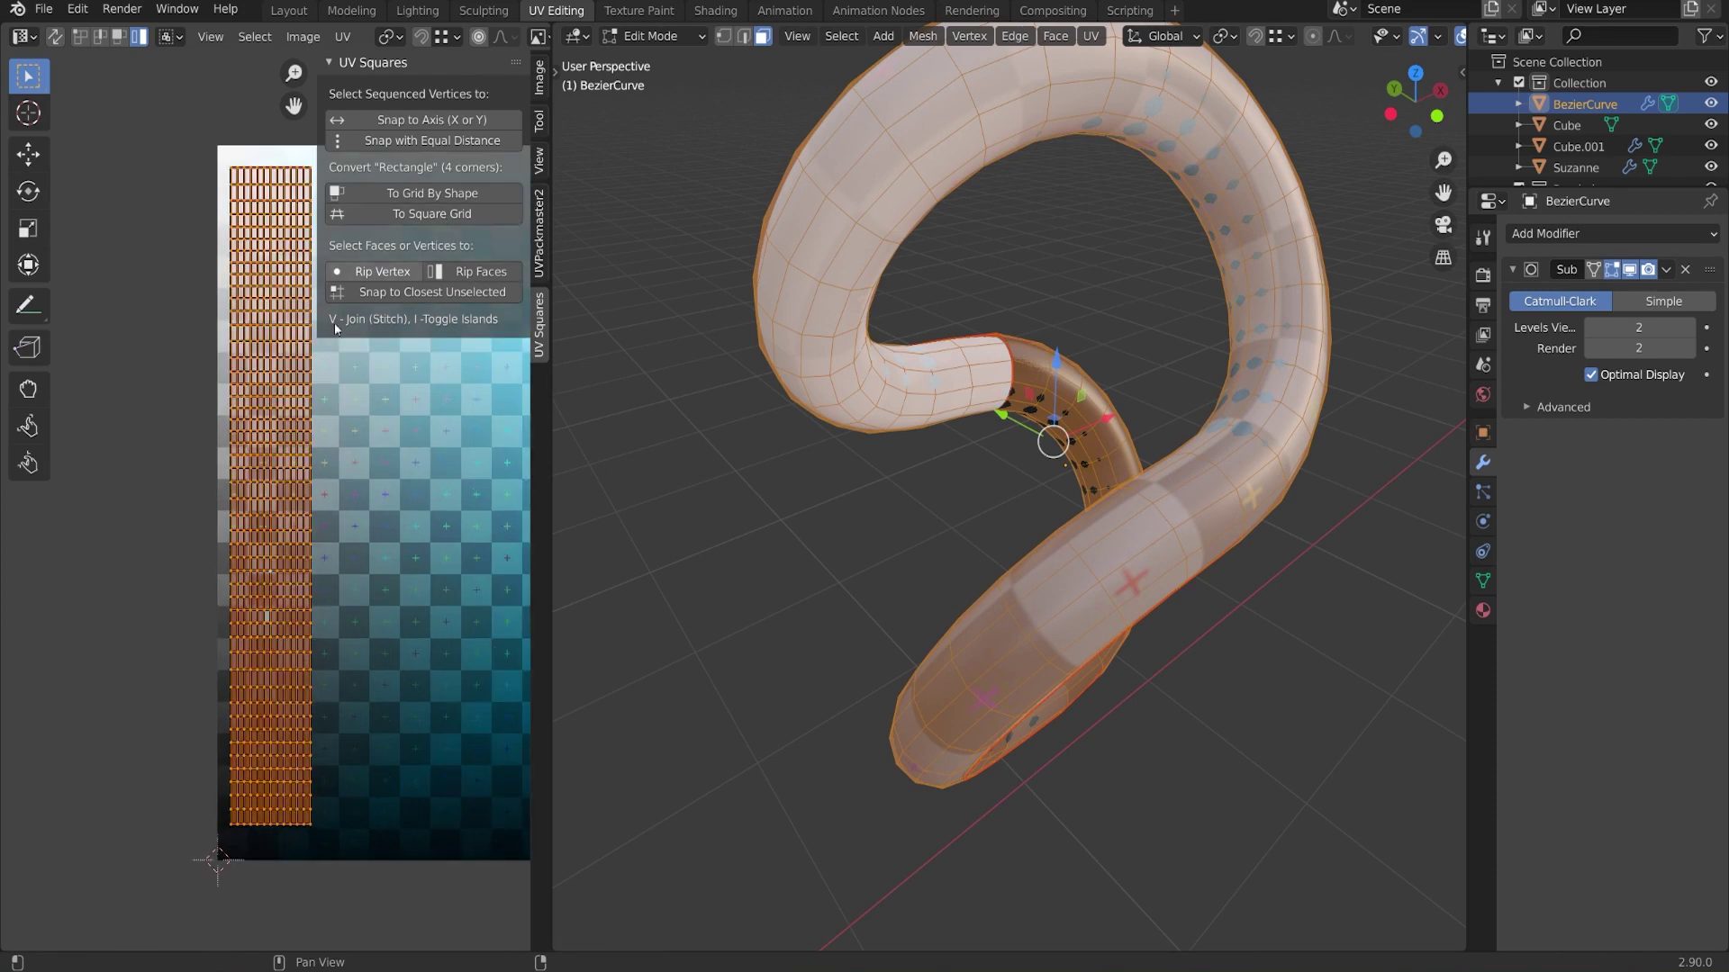
pyautogui.click(470, 213)
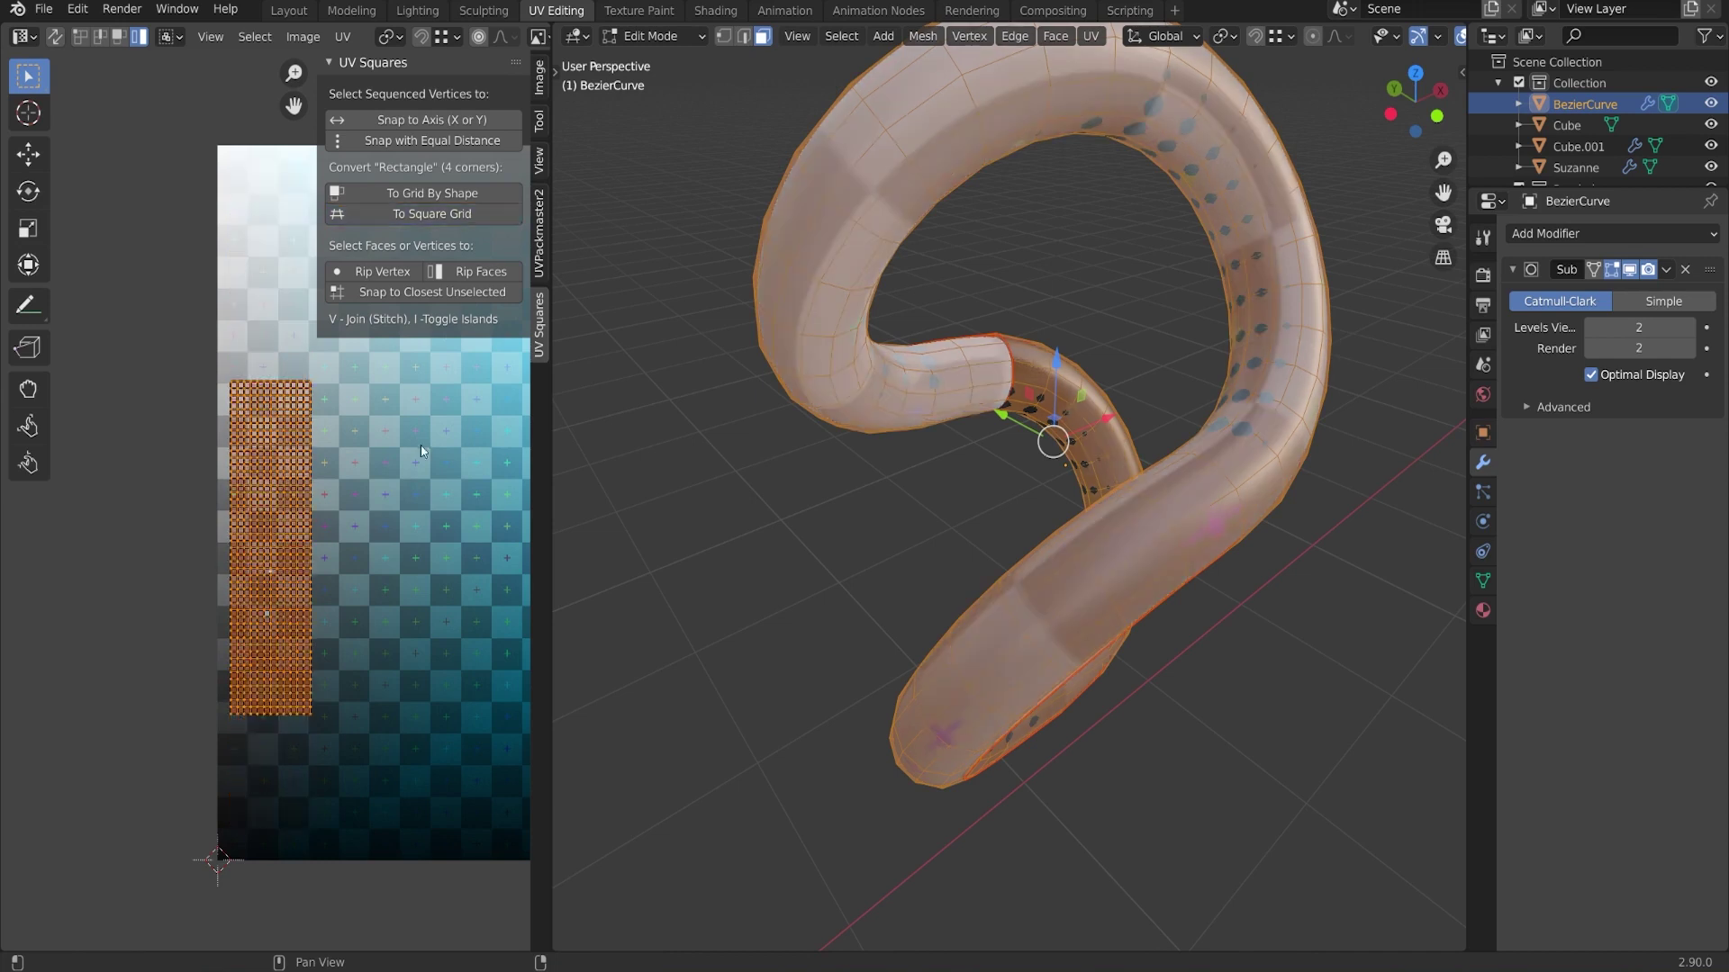
pyautogui.moveTo(413, 565); pyautogui.dragTo(324, 561, button='middle')
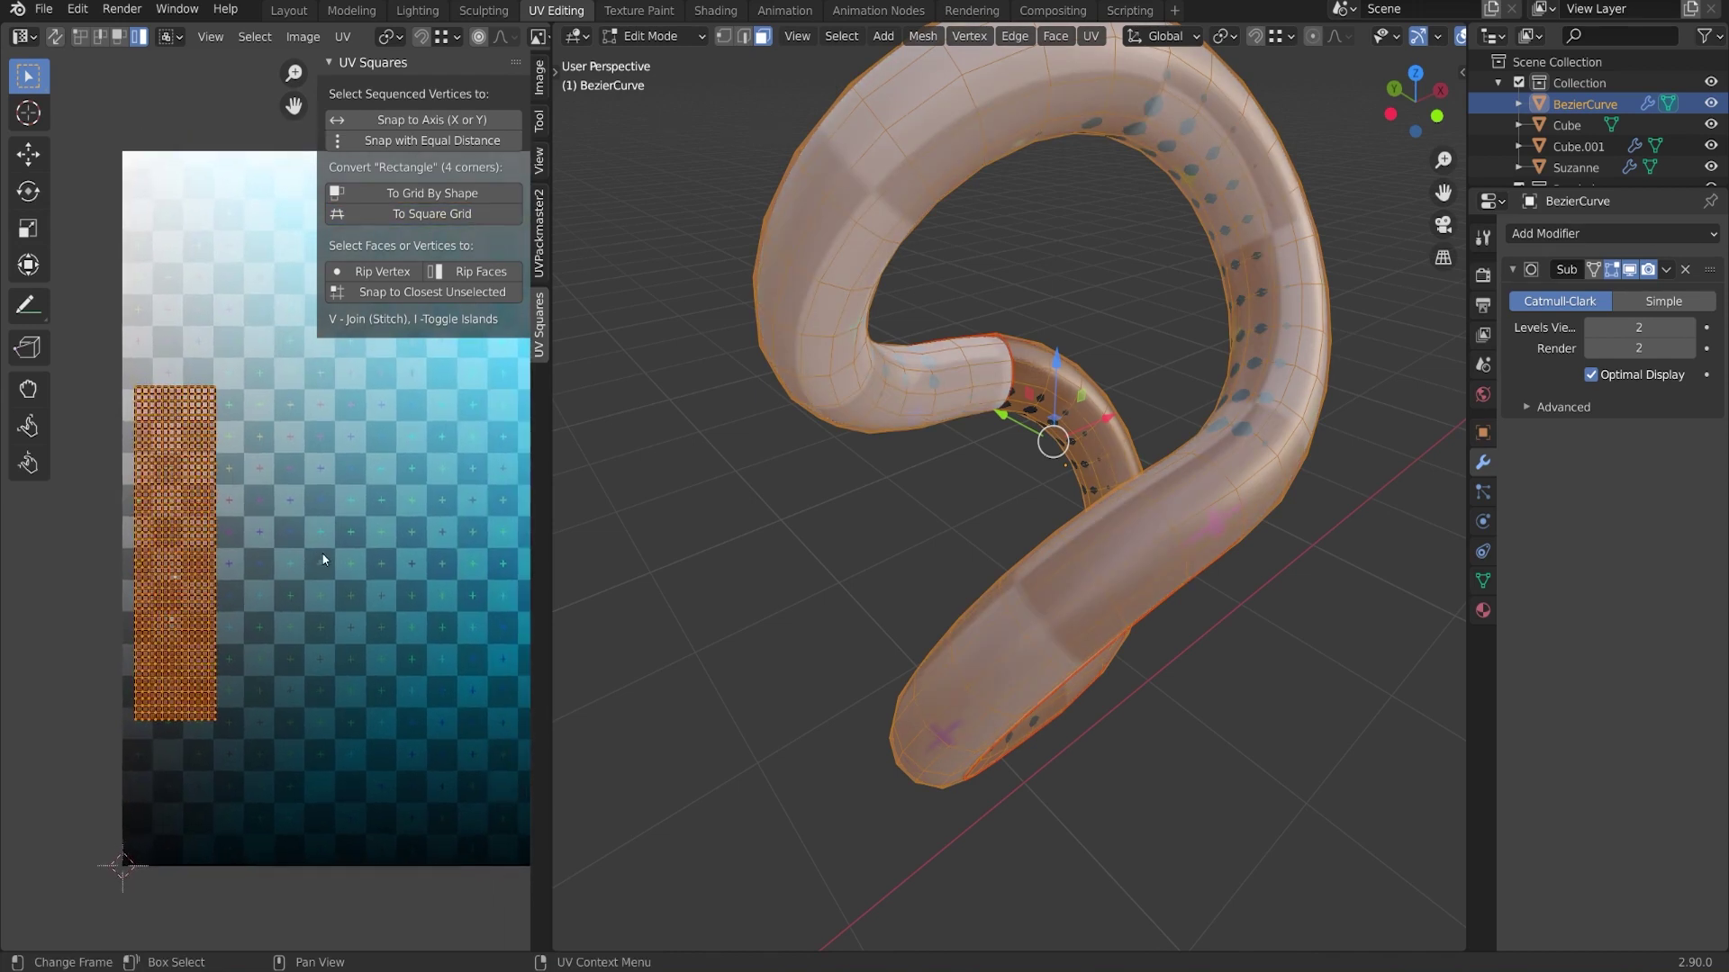
pyautogui.hotkey('ctrl', 'z')
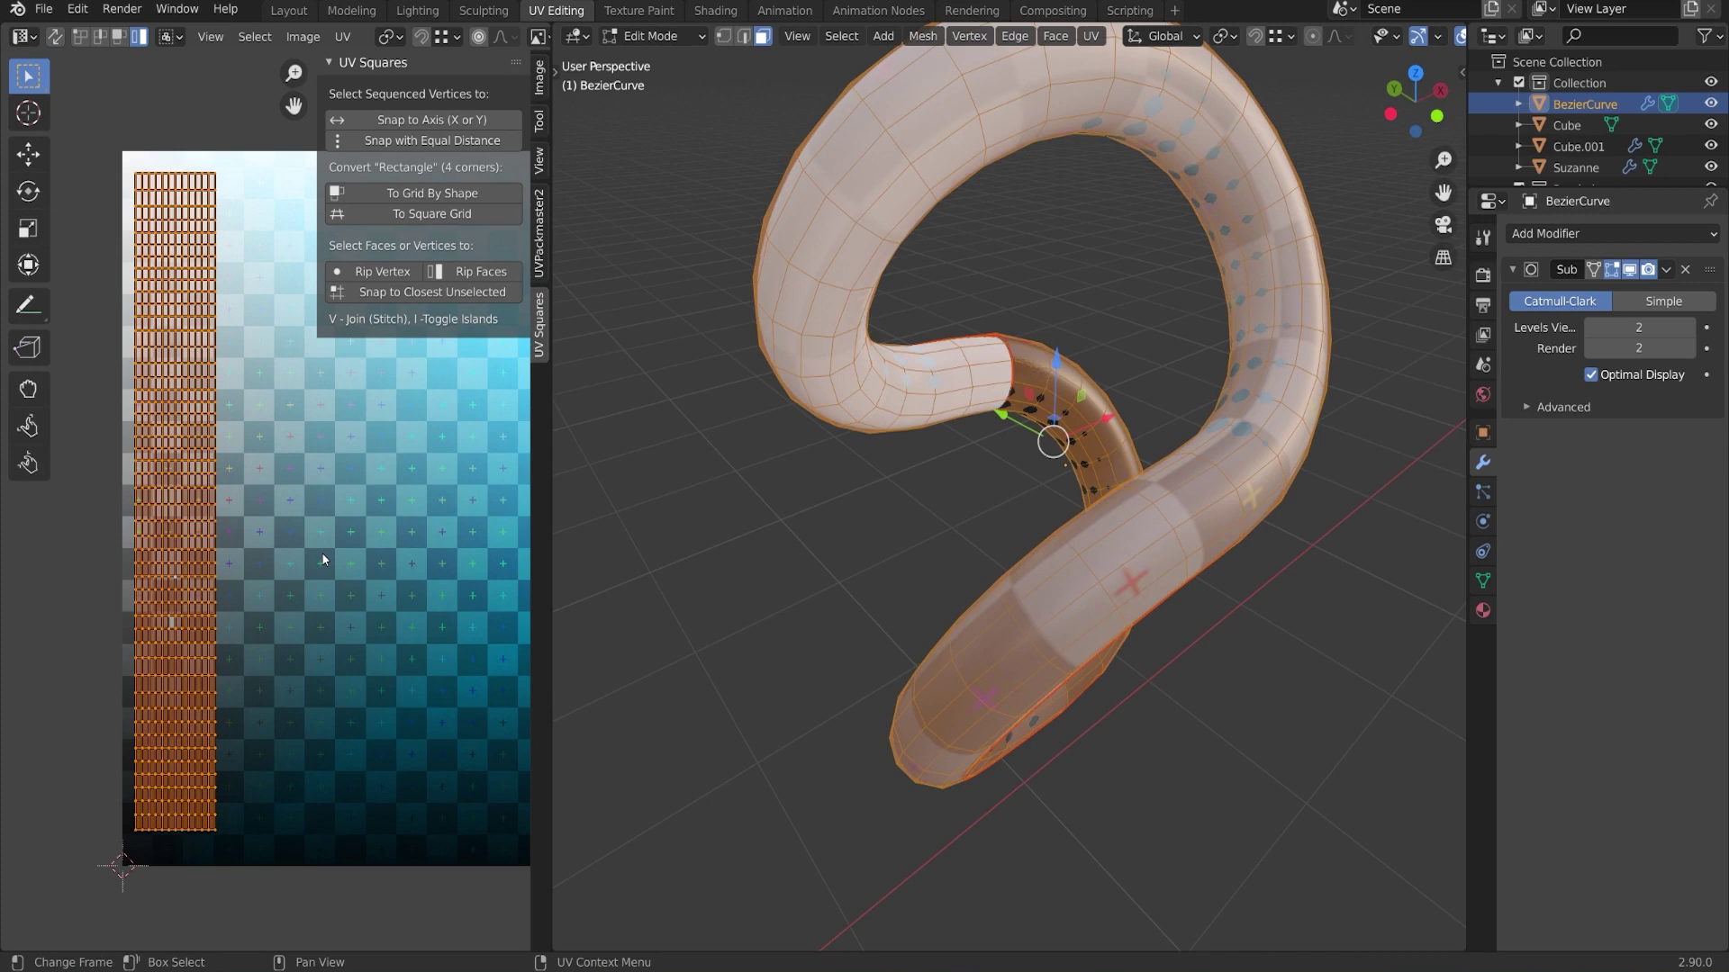
# Leave editing of the tube, select the rounded Cube object and enter Edit Mode on it
pyautogui.scroll(-1, 322, 553)
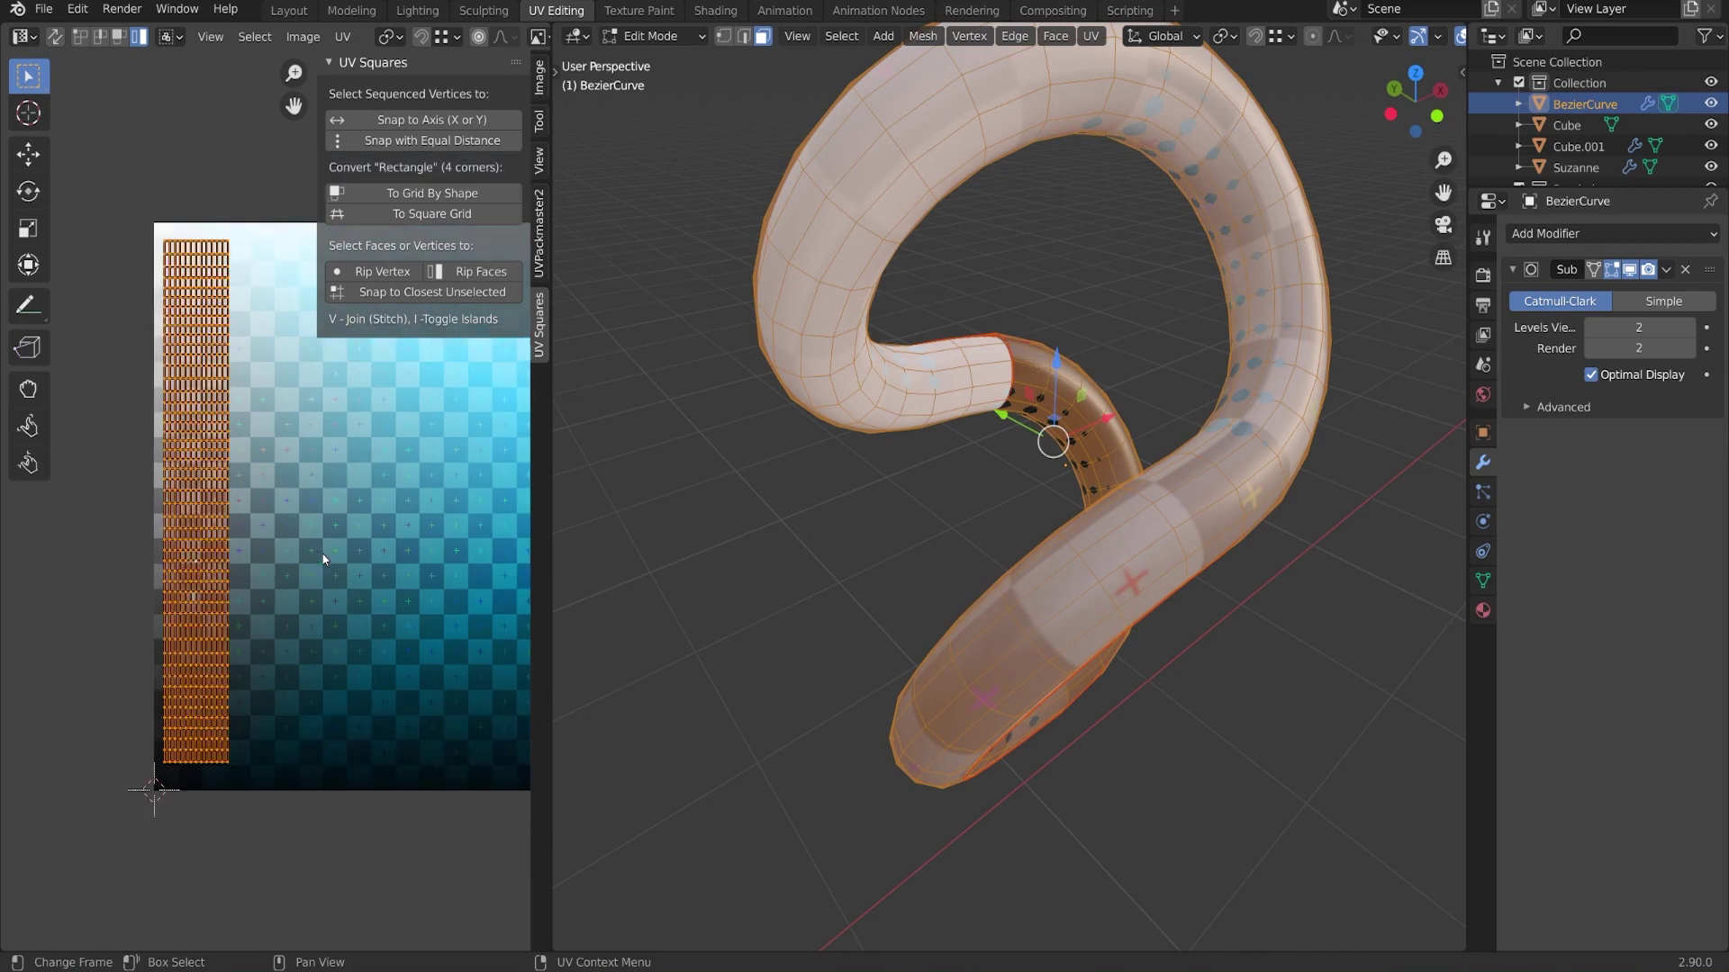
pyautogui.press('Tab')
pyautogui.scroll(-5, 890, 486)
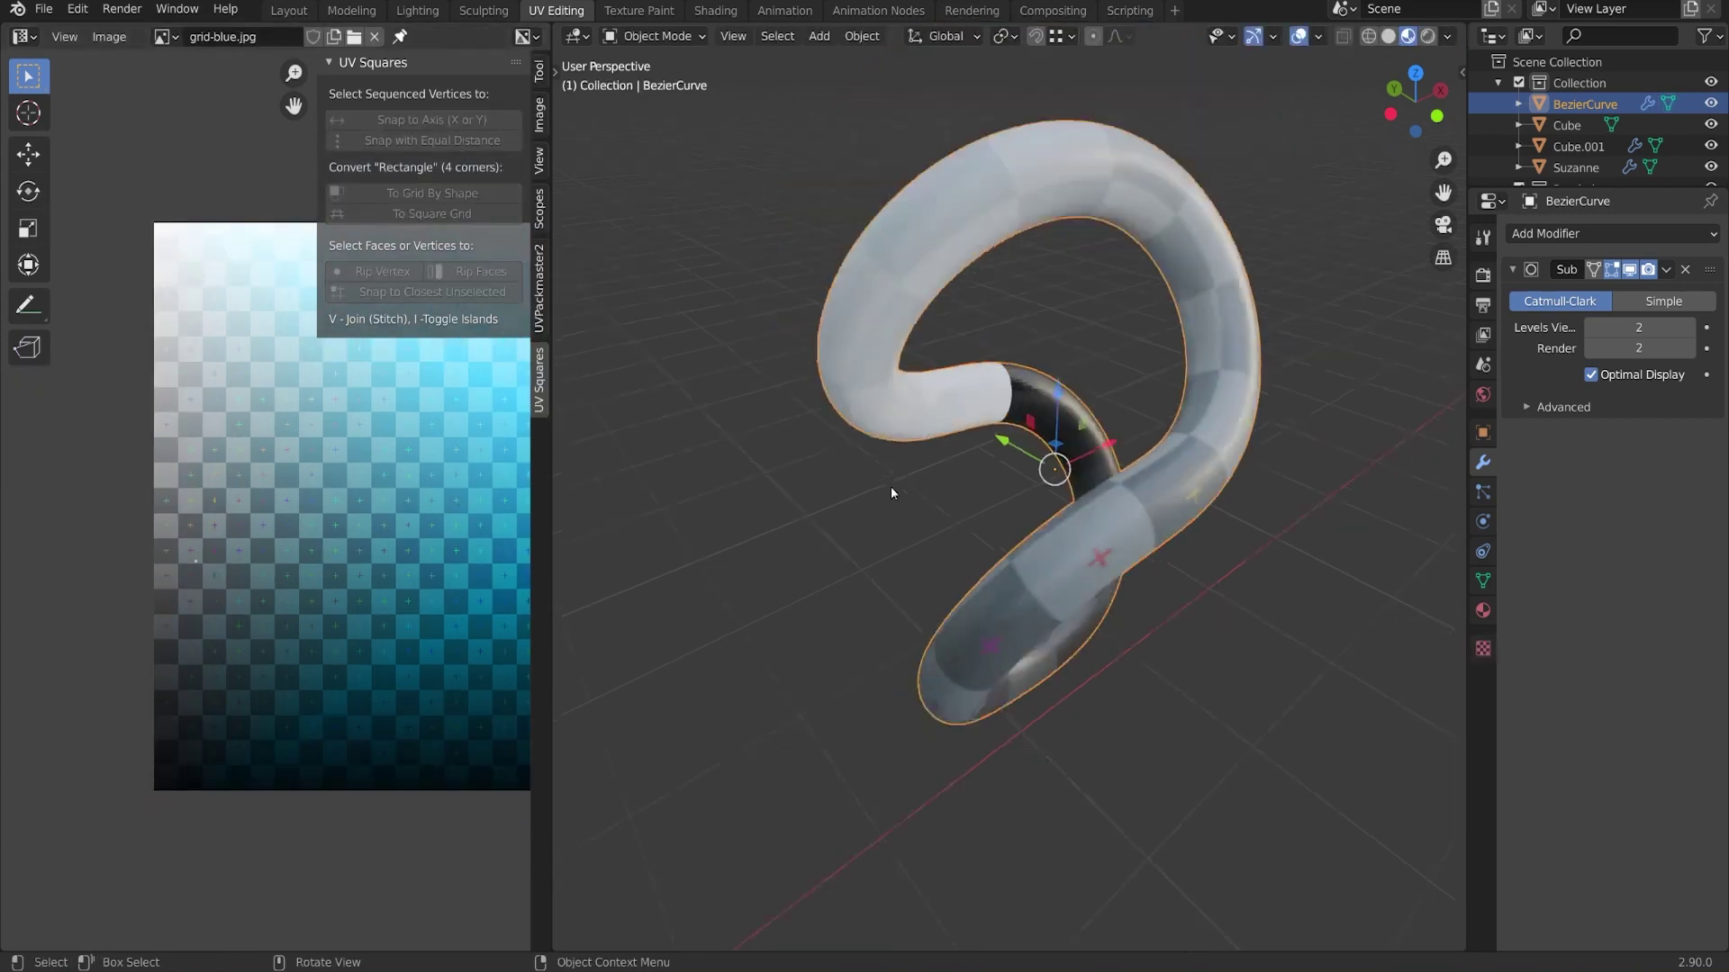
pyautogui.scroll(-3, 1079, 500)
pyautogui.keyDown('shift'); pyautogui.moveTo(933, 552); pyautogui.dragTo(886, 515, button='middle'); pyautogui.keyUp('shift')
pyautogui.keyDown('shift'); pyautogui.moveTo(887, 515); pyautogui.dragTo(1006, 481, button='middle'); pyautogui.keyUp('shift')
pyautogui.click(958, 488)
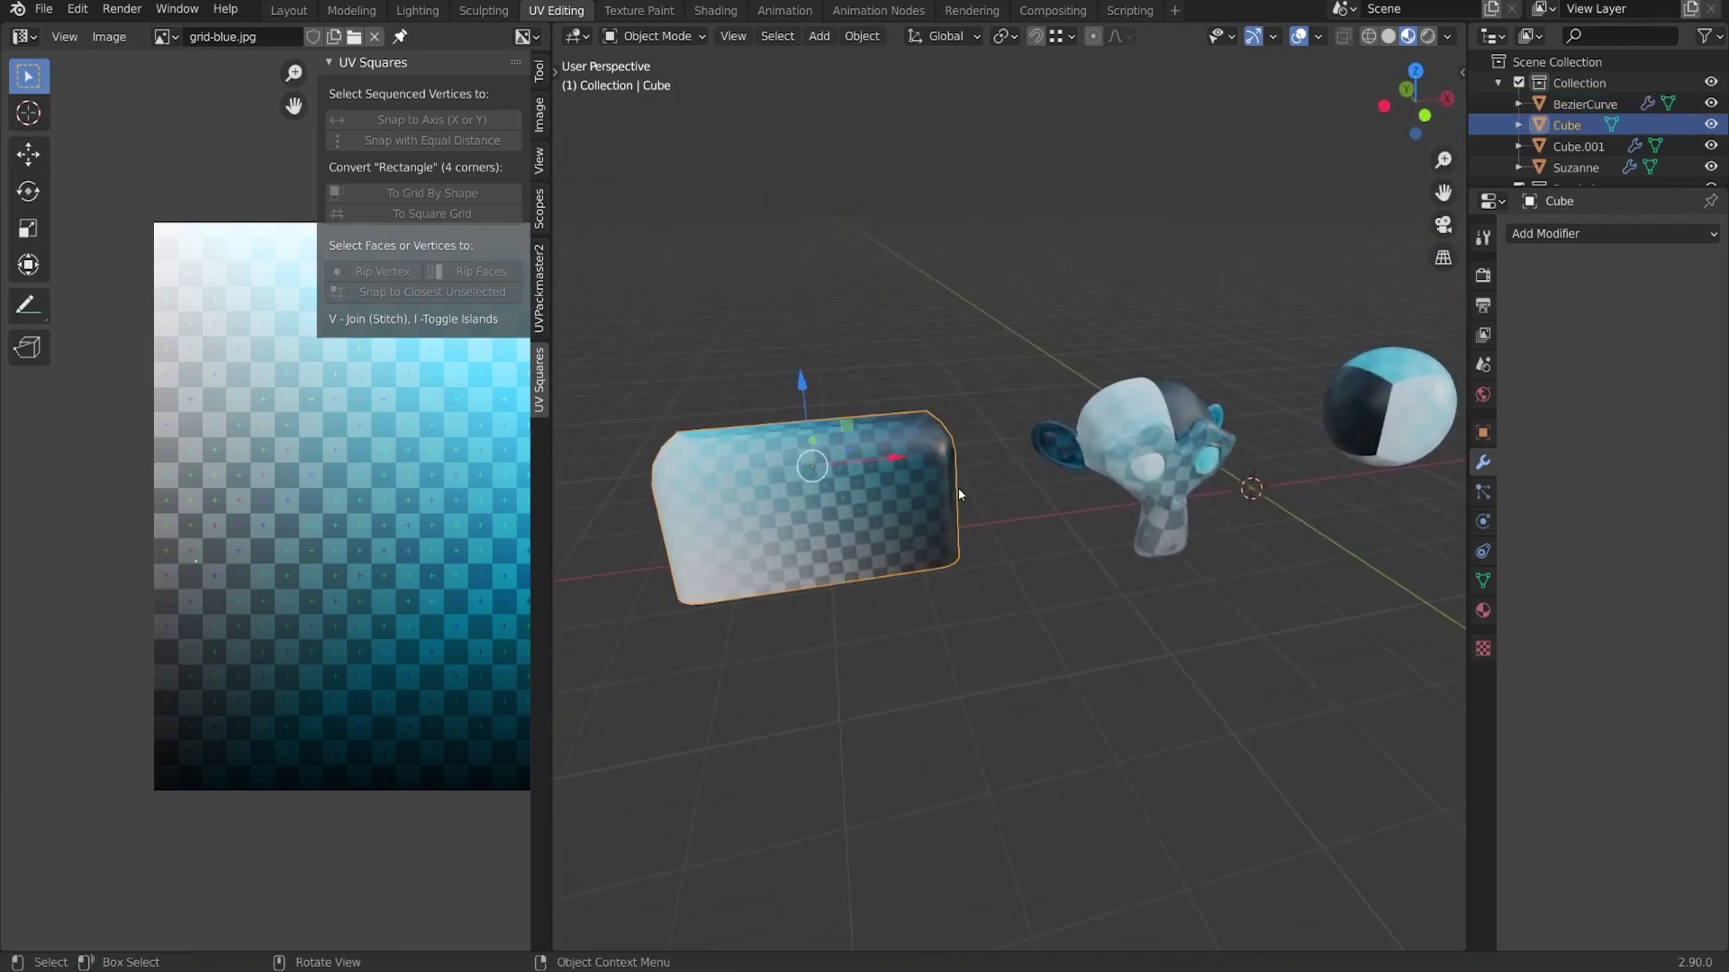
pyautogui.press('Tab')
pyautogui.scroll(-2, 410, 571)
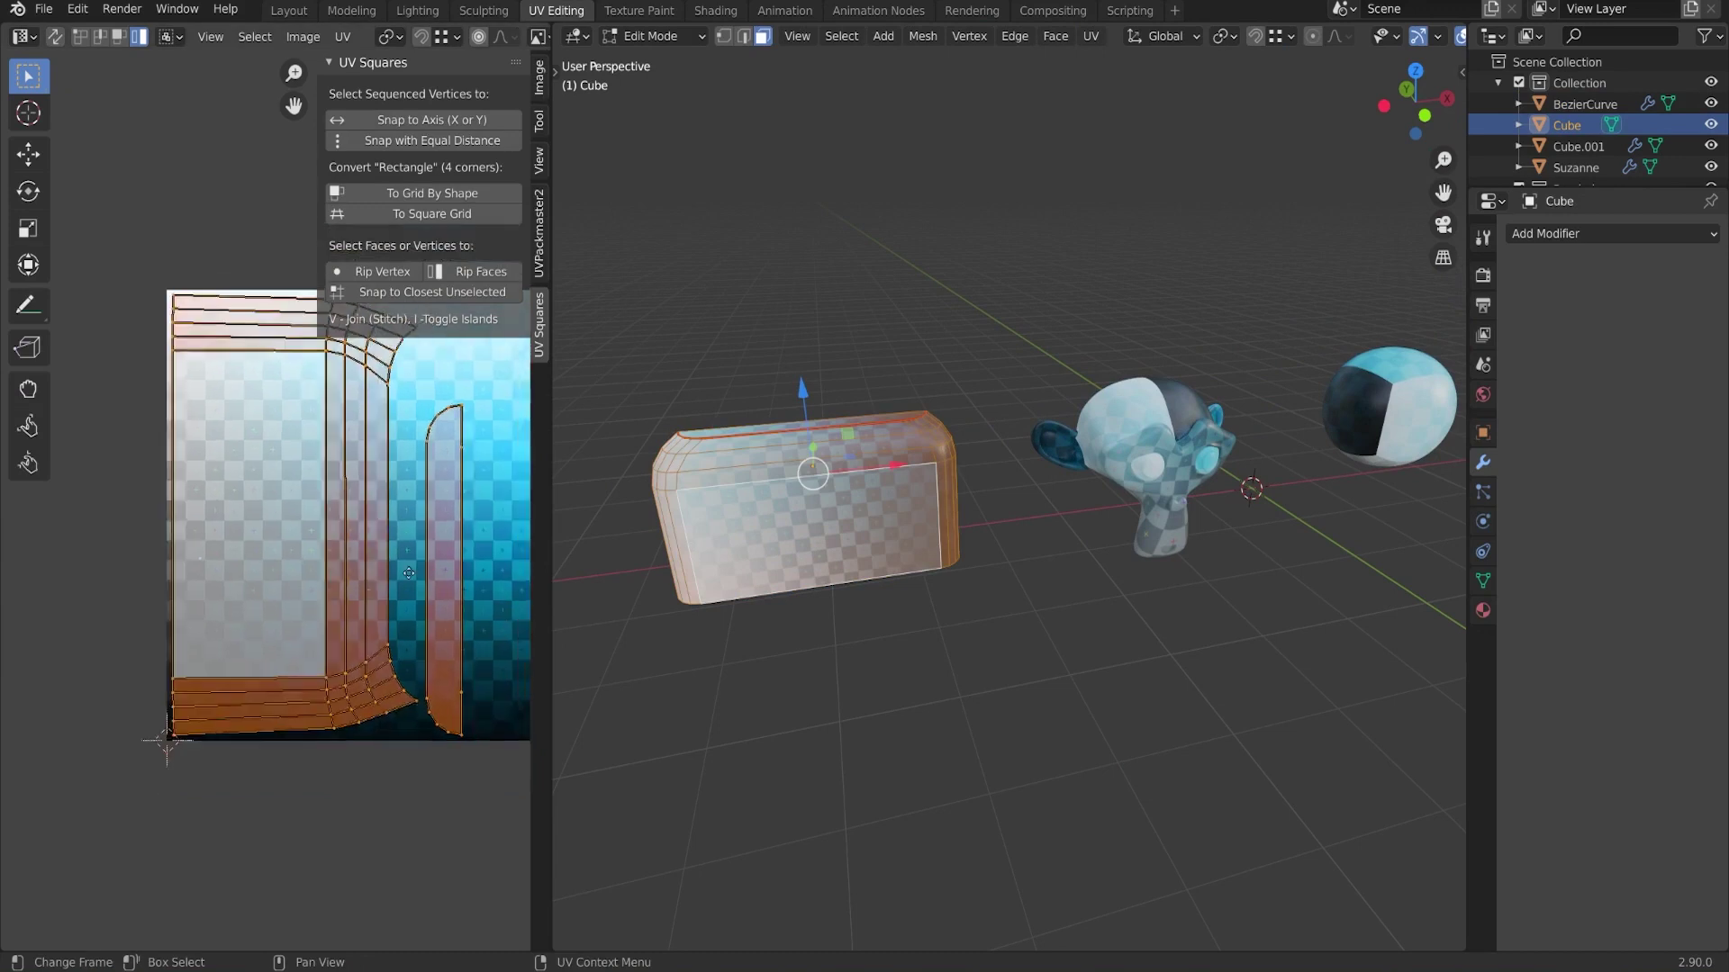
pyautogui.moveTo(410, 571); pyautogui.dragTo(375, 598, button='middle')
# Switch the cube to edge selection and mark its selected side edge loops as seams
pyautogui.moveTo(900, 540); pyautogui.dragTo(1084, 523, button='middle')
pyautogui.scroll(4, 952, 534)
pyautogui.press('2')
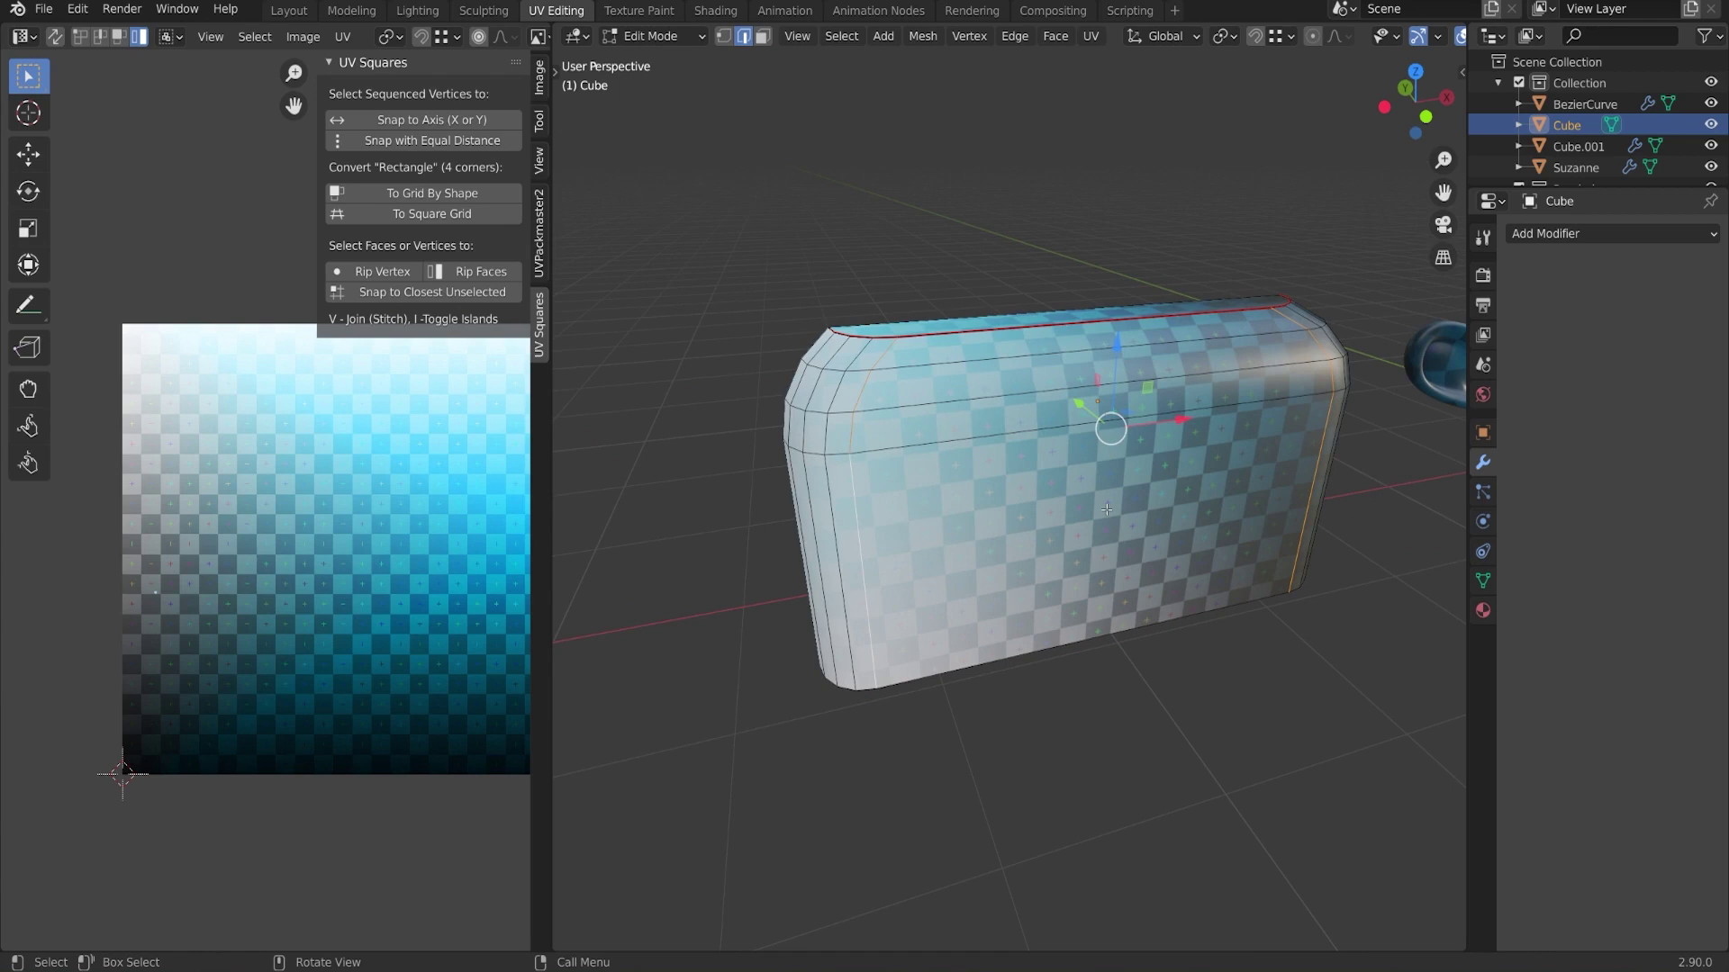
pyautogui.rightClick(1106, 509)
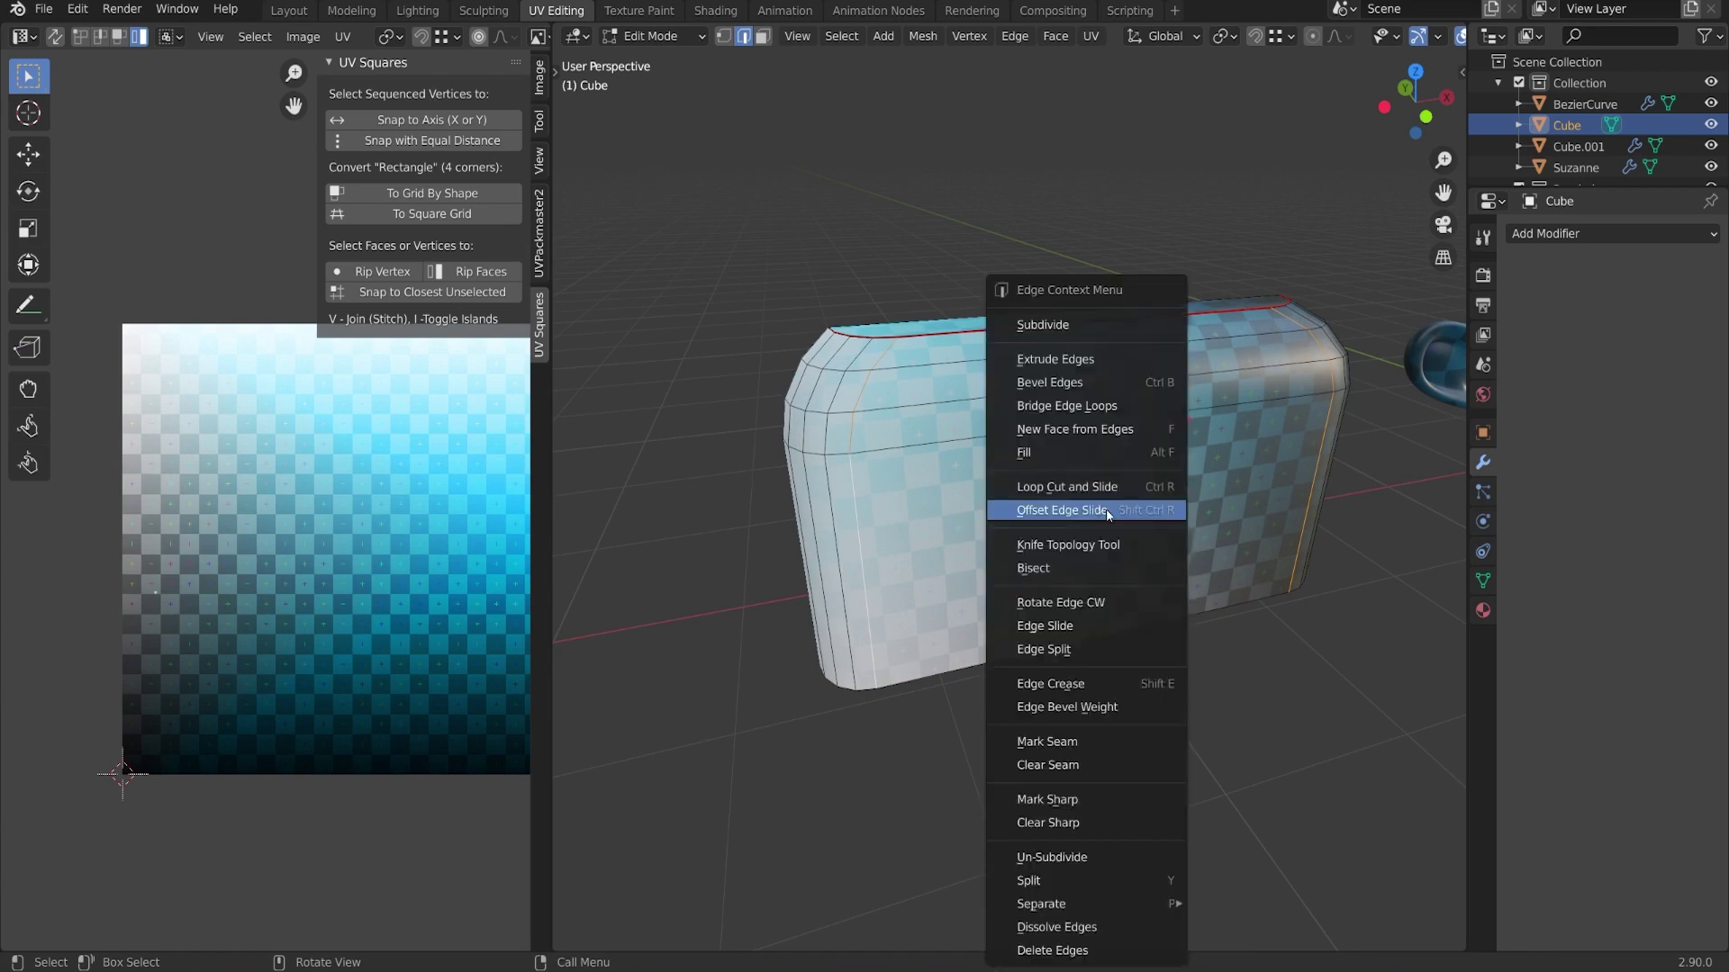
pyautogui.click(1076, 800)
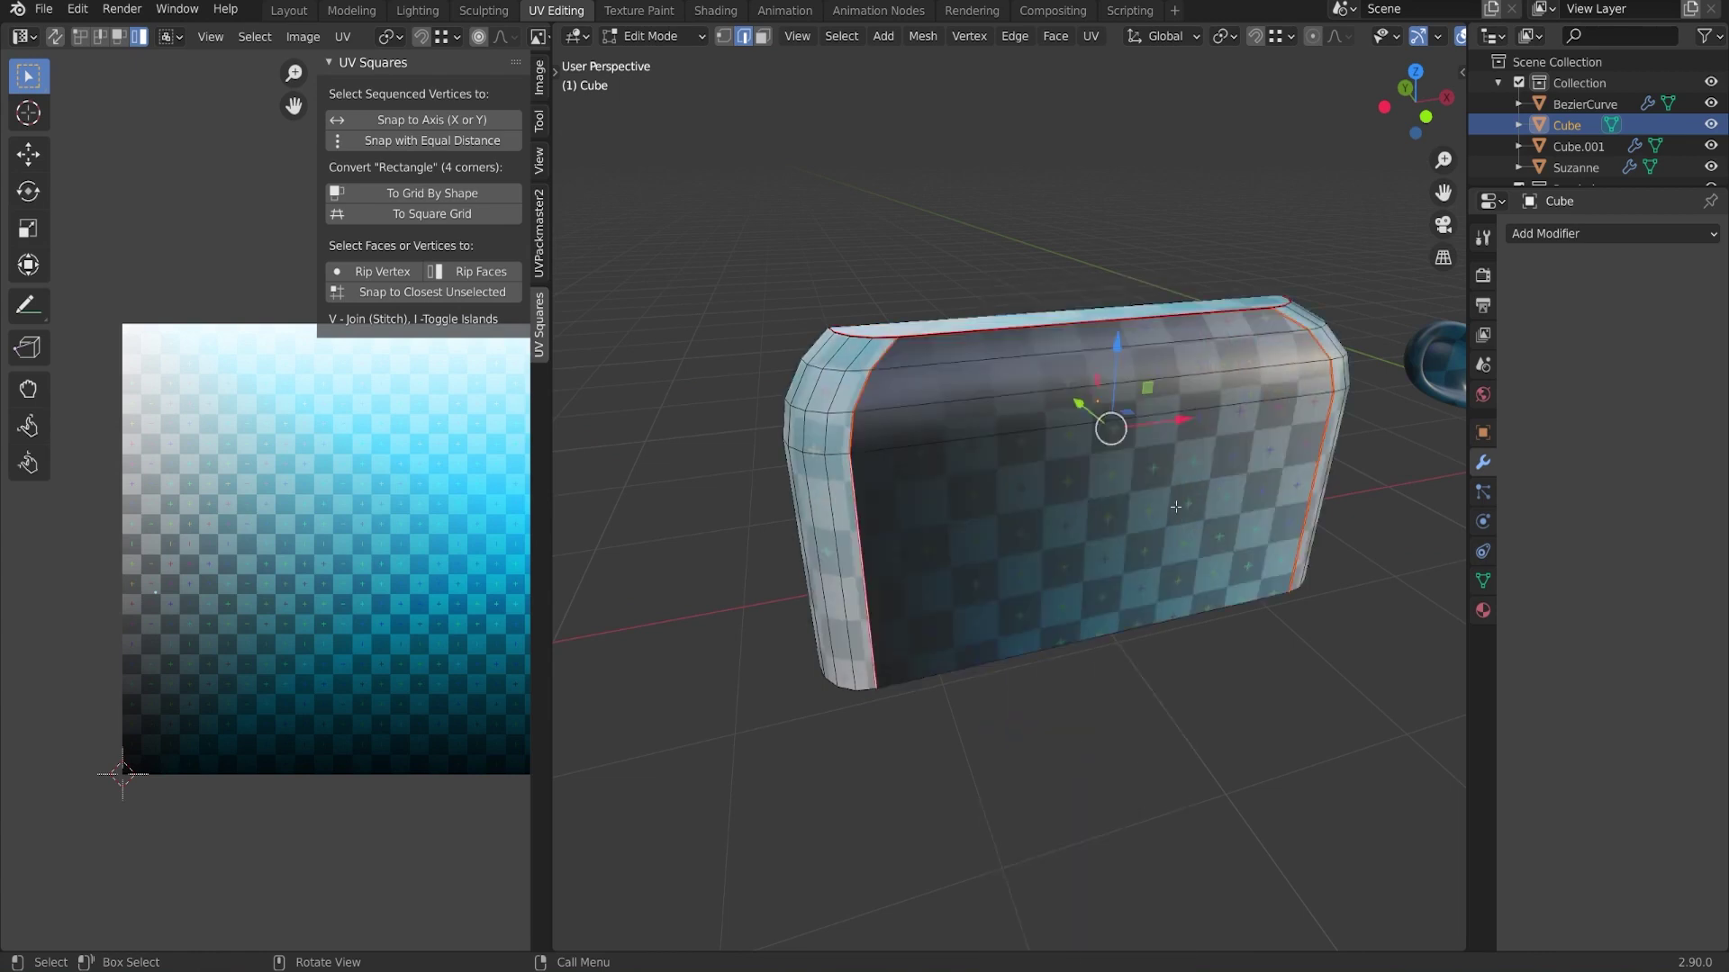
# Select the cube's whole mesh, with the UV editor widened, and apply Average Islands Scale to its UV islands
pyautogui.press('a')
pyautogui.keyDown('shift'); pyautogui.moveTo(1175, 507); pyautogui.dragTo(1130, 521, button='middle'); pyautogui.keyUp('shift')
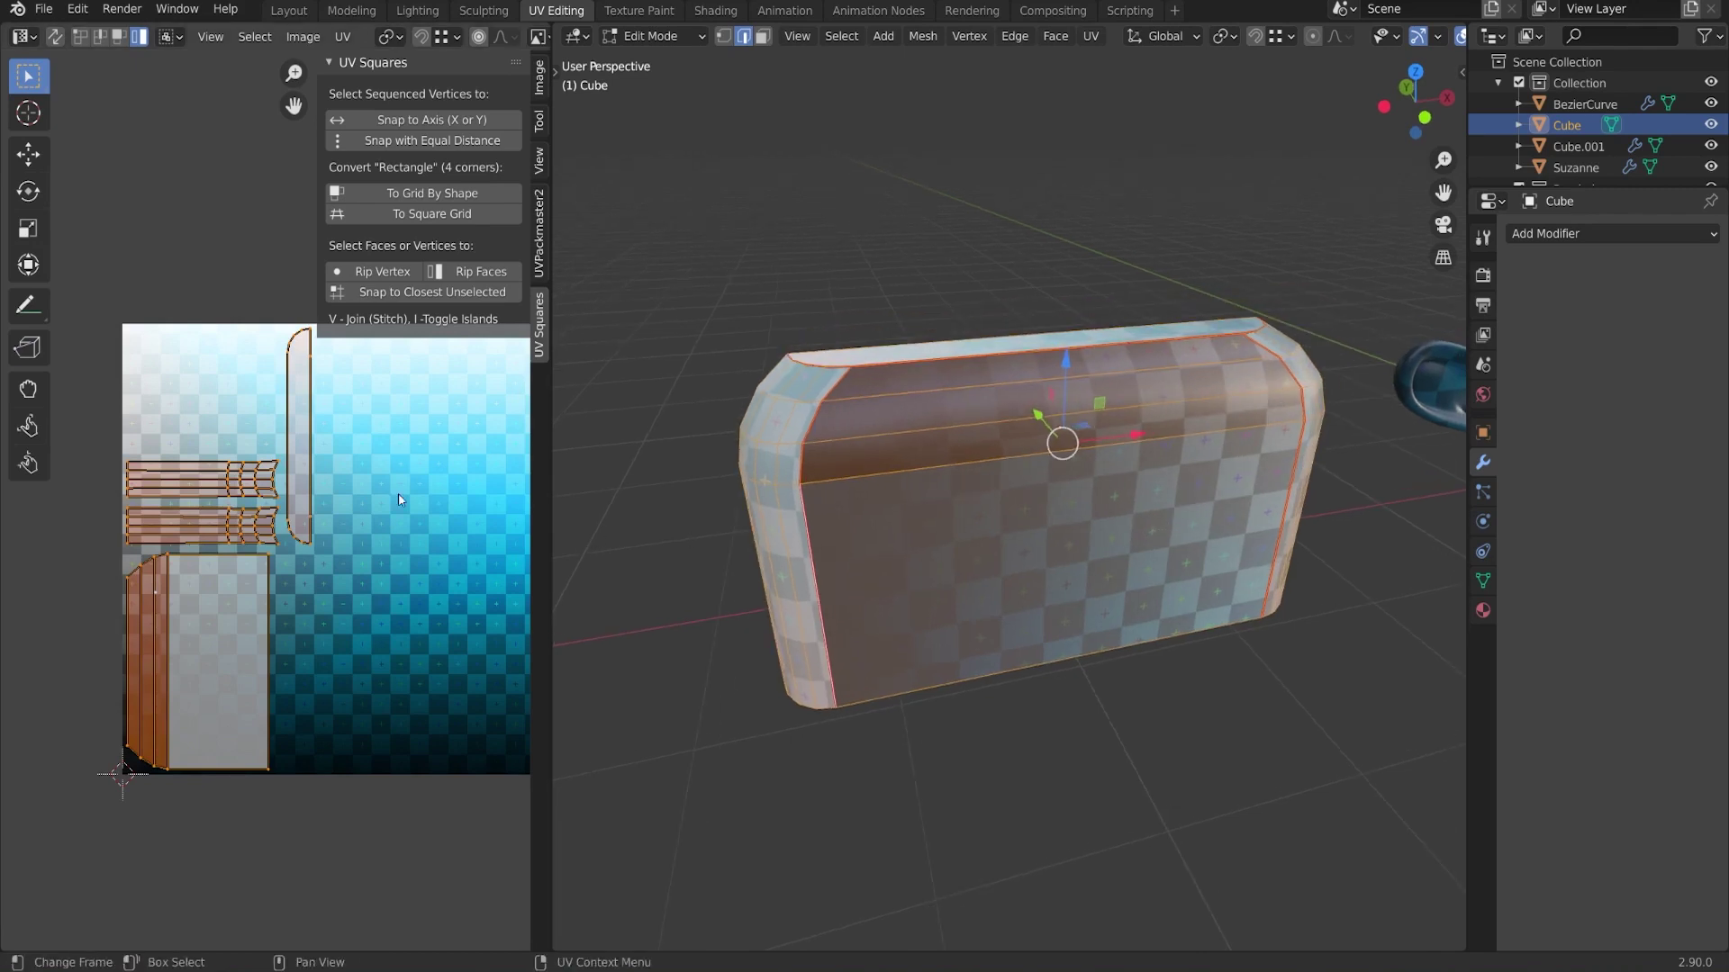
pyautogui.moveTo(550, 433); pyautogui.dragTo(692, 440)
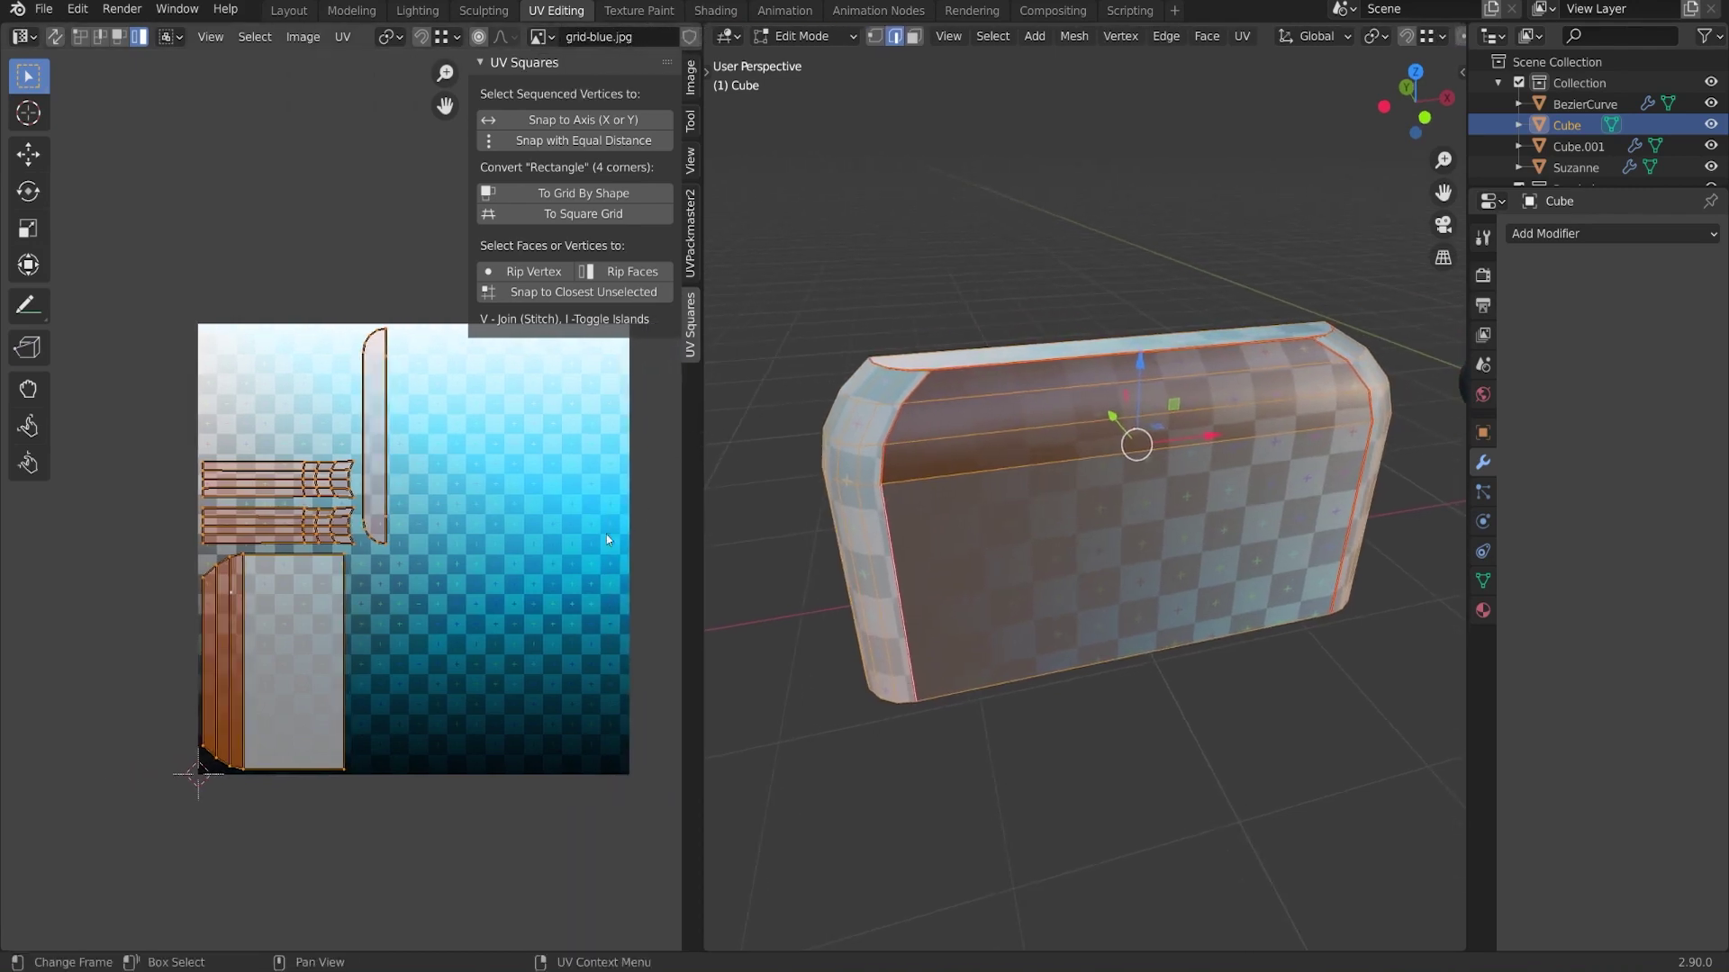
pyautogui.moveTo(607, 536); pyautogui.dragTo(535, 555, button='middle')
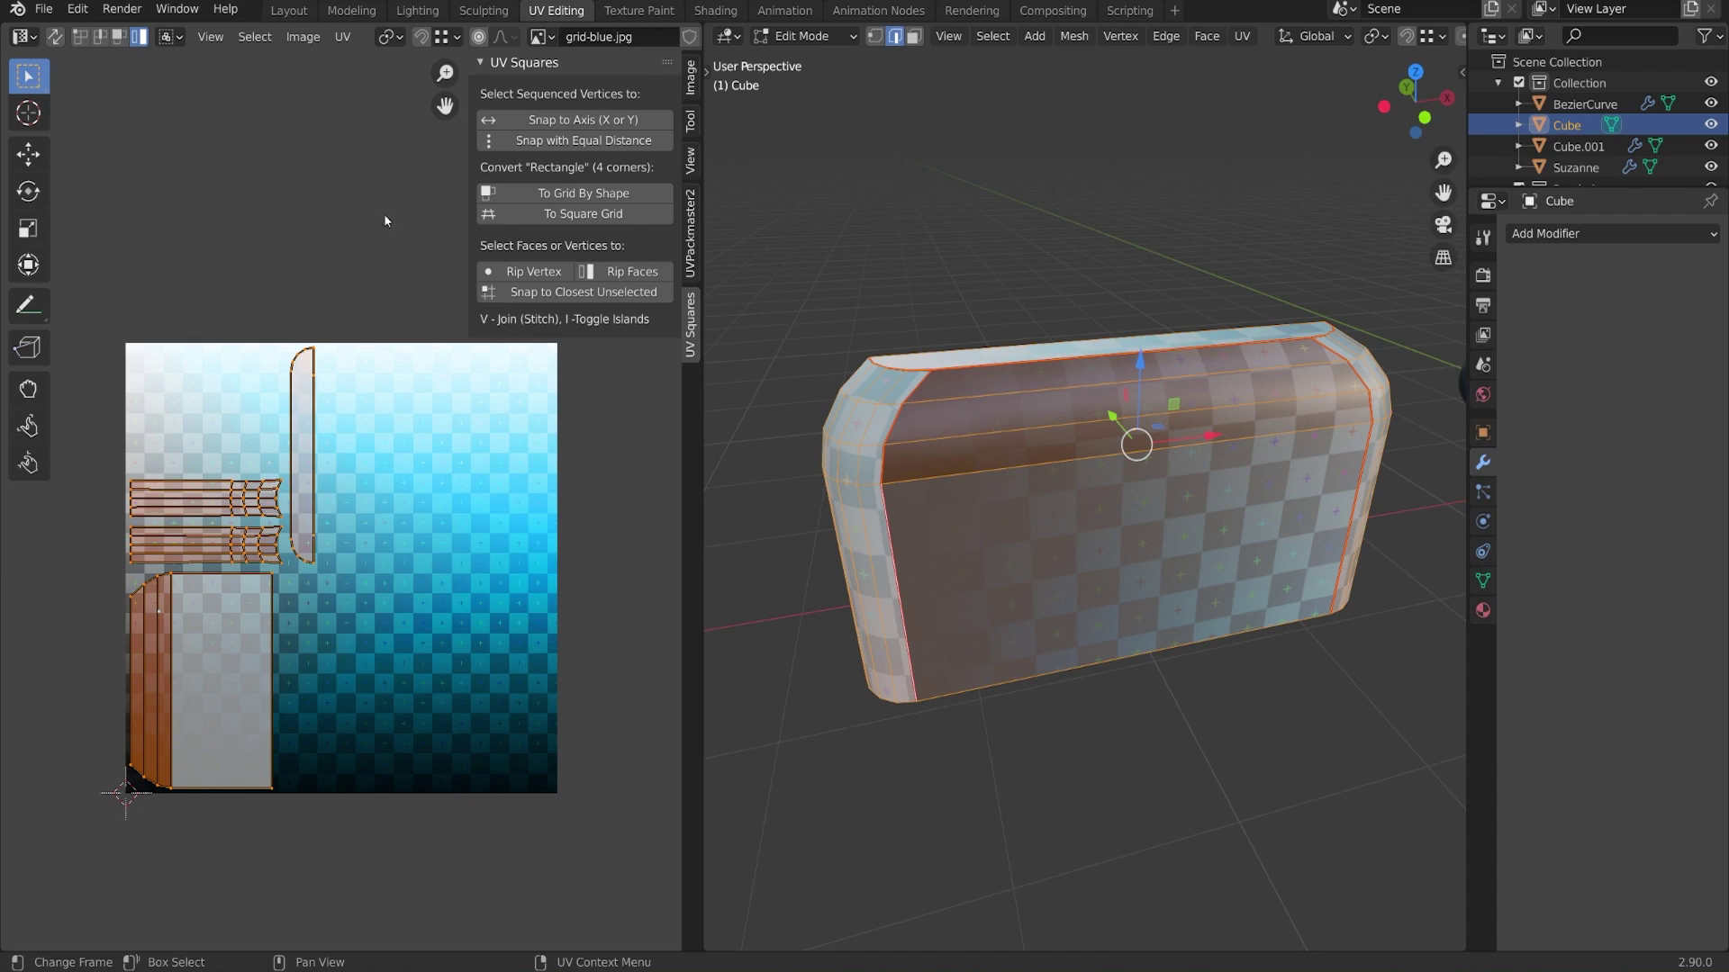
pyautogui.click(343, 37)
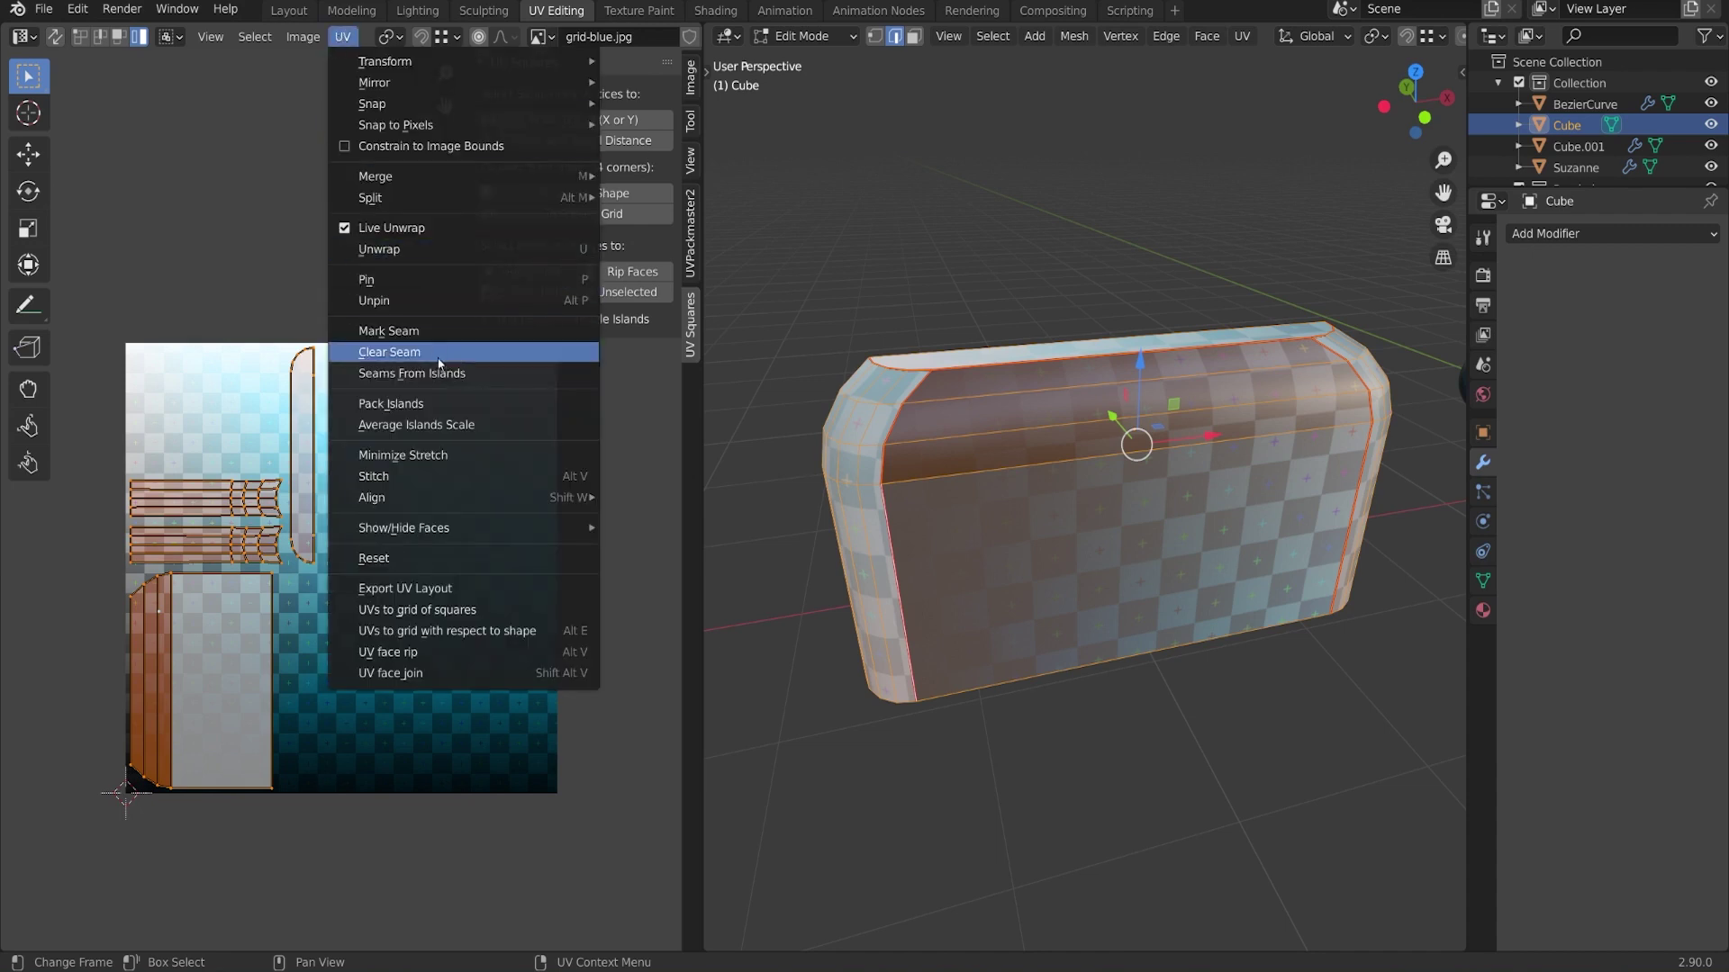
pyautogui.click(451, 424)
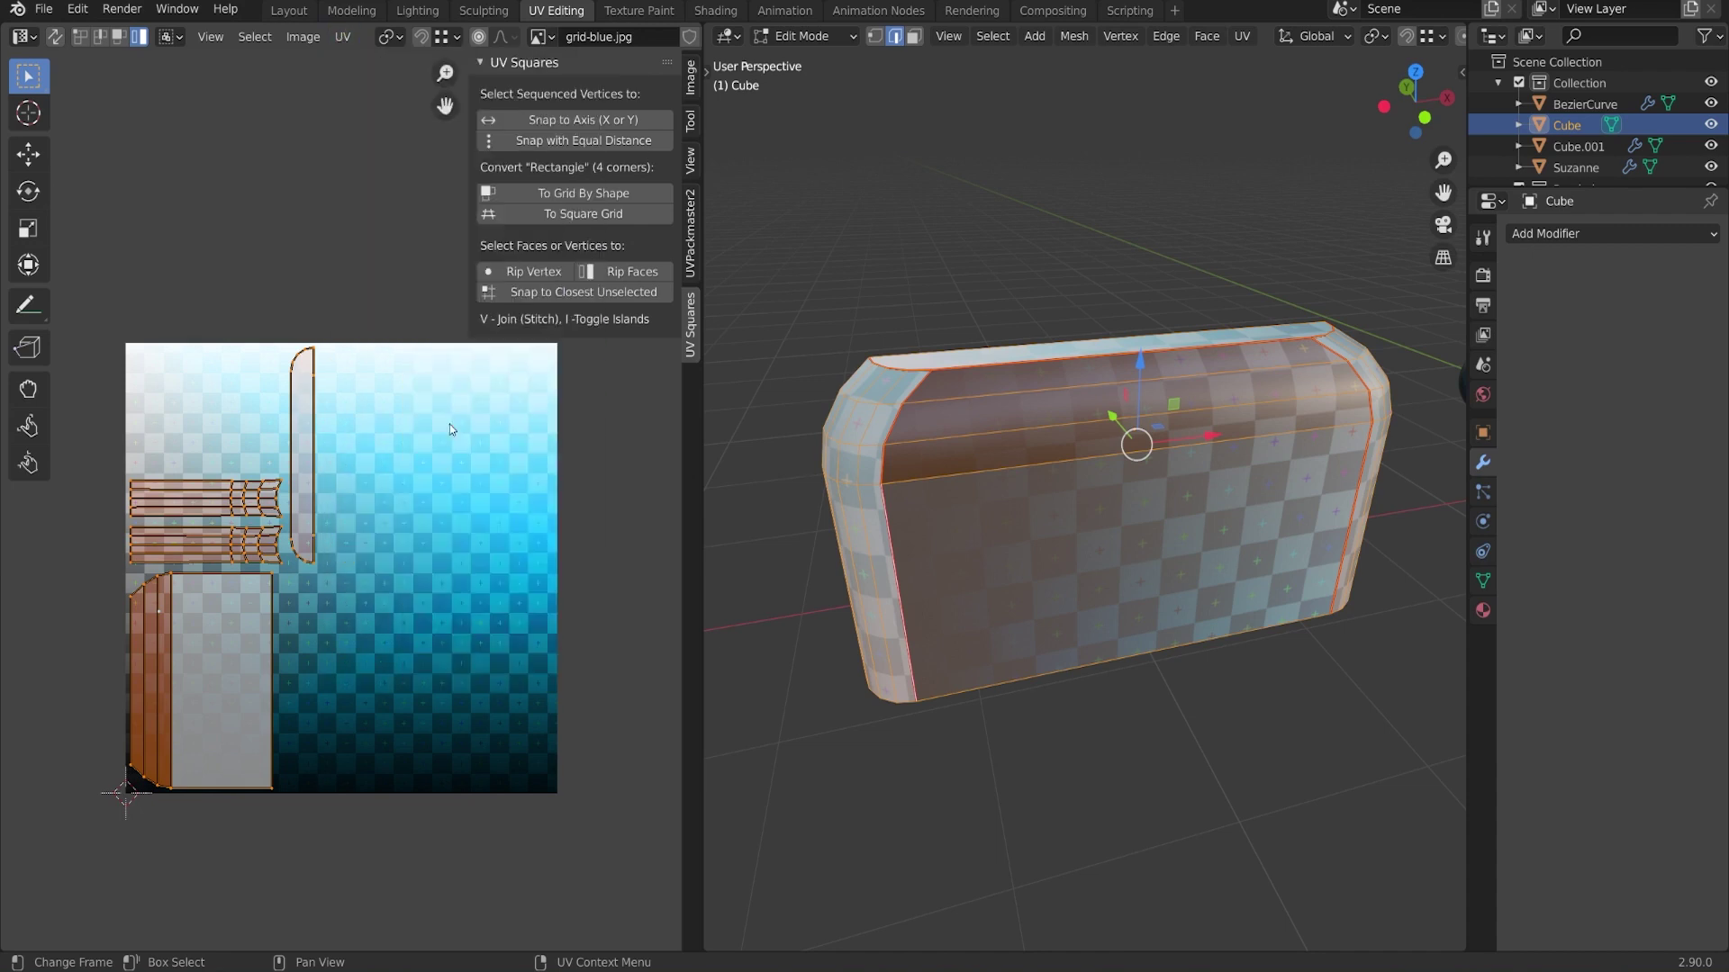
# Pack the cube's UV islands with the built-in Pack Islands operation, using a margin of 0.199
pyautogui.click(343, 37)
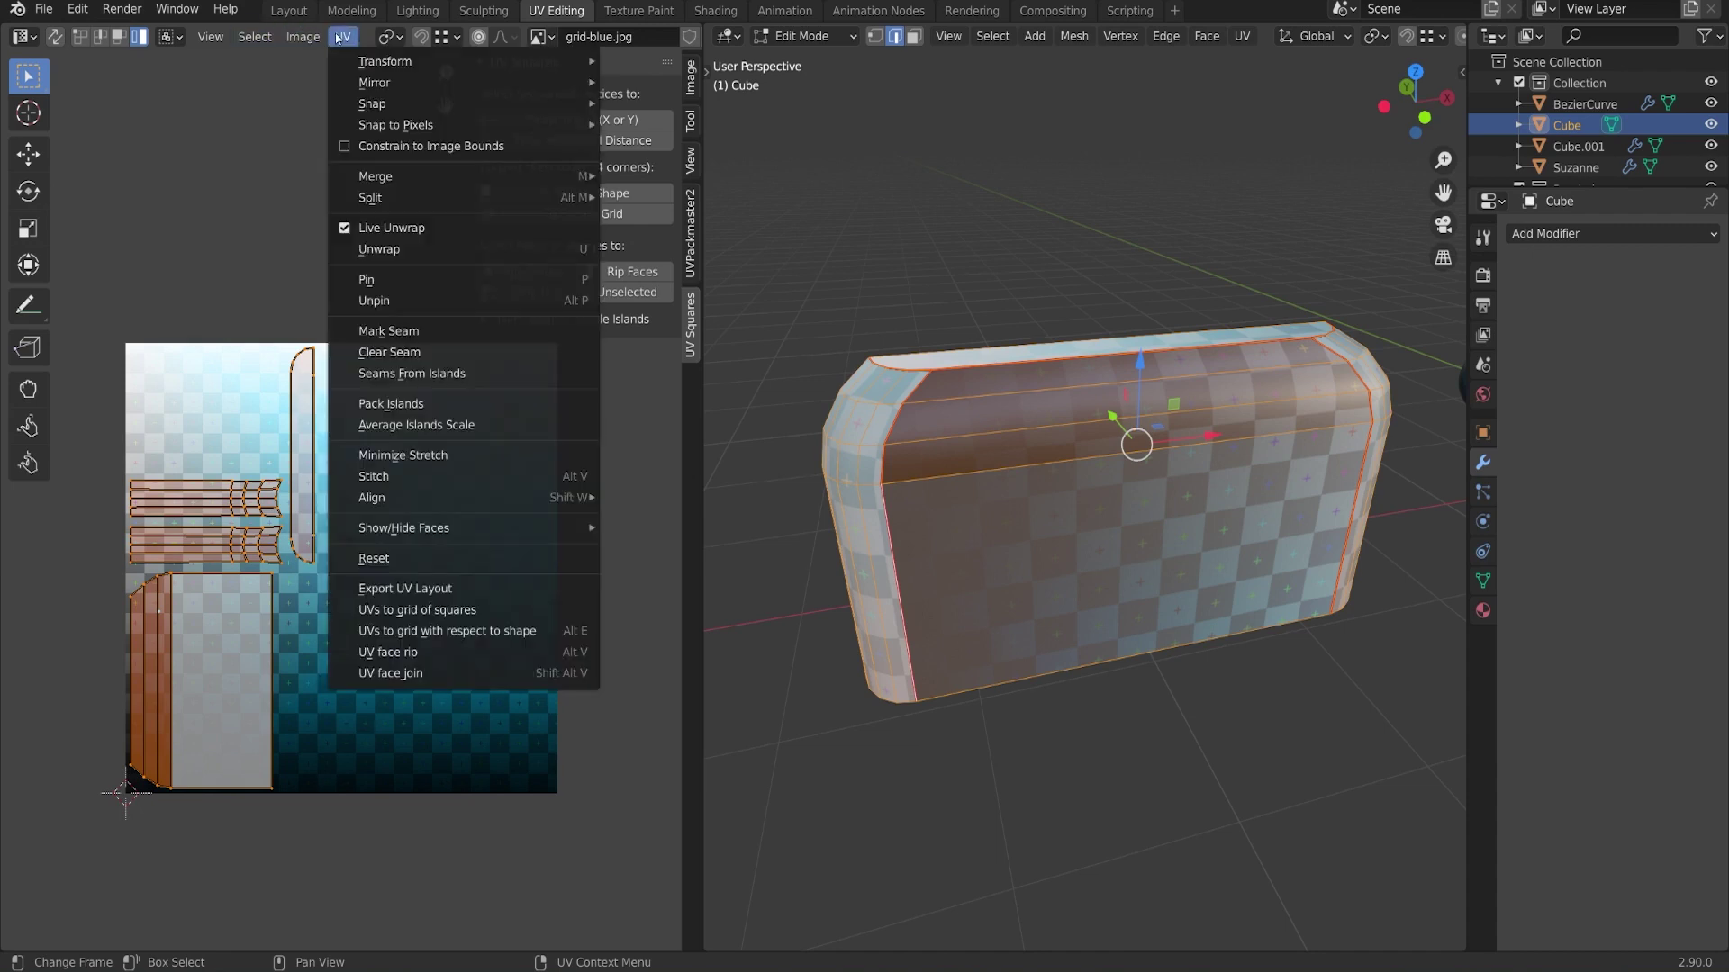
pyautogui.click(443, 398)
pyautogui.moveTo(288, 926); pyautogui.dragTo(300, 926)
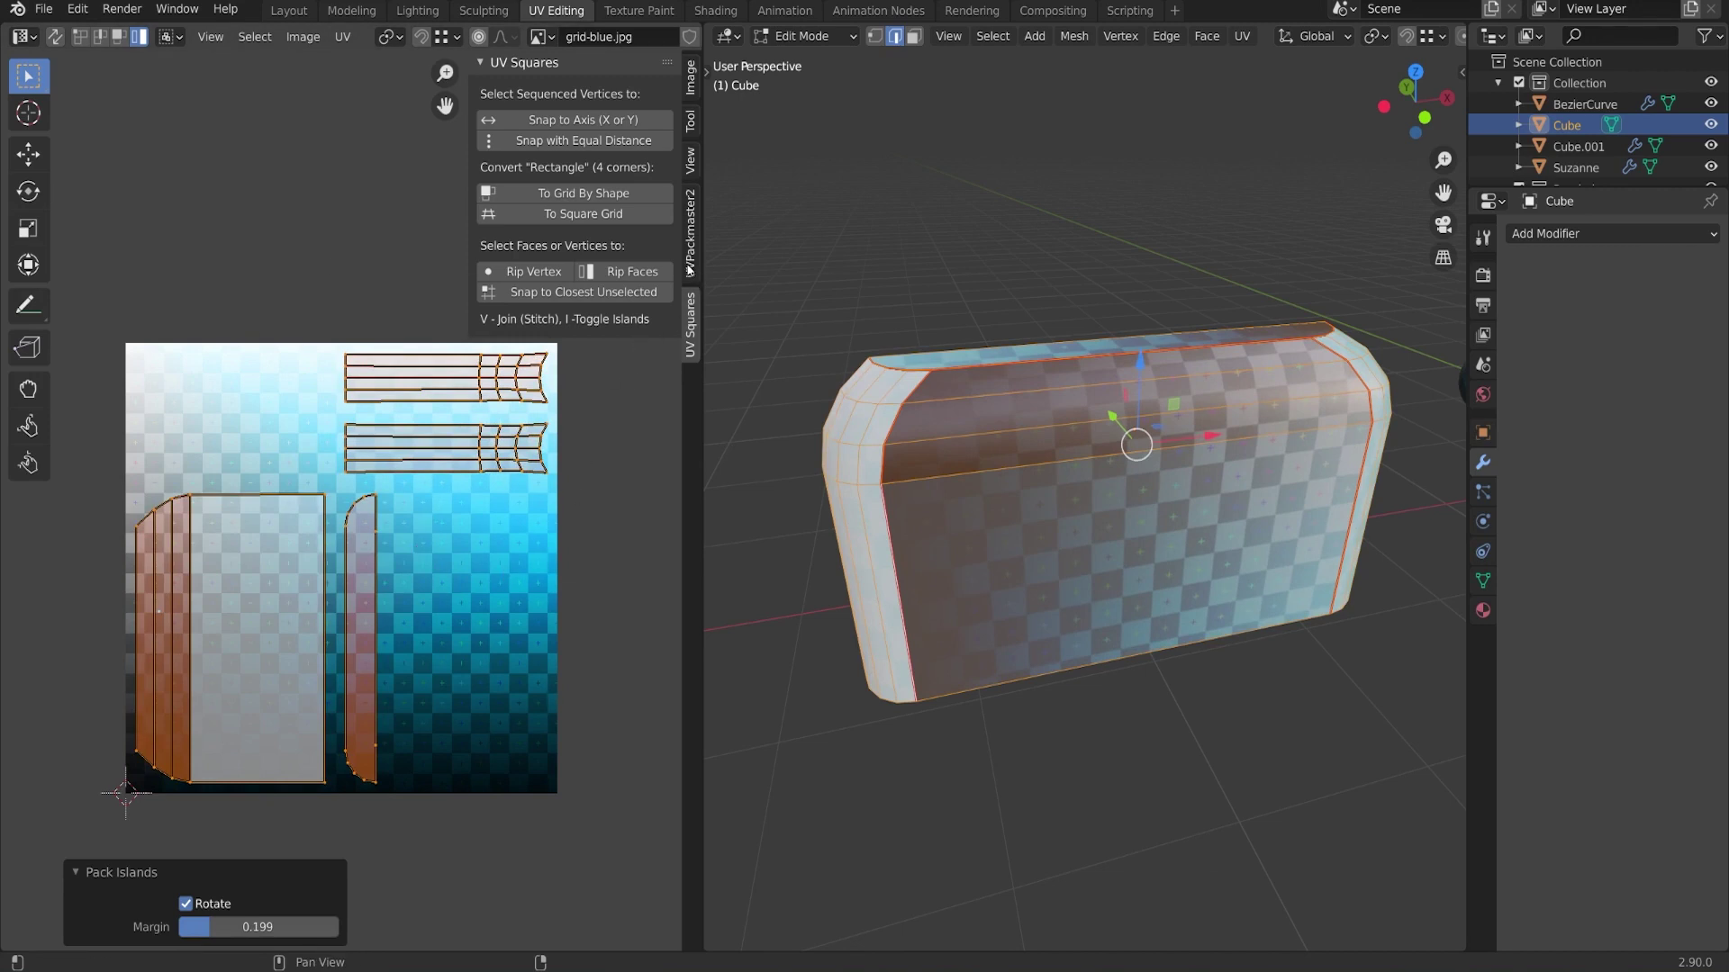
# Show the UVPackmaster2 tools and pack the cube's UV islands with the 0.050 margin
pyautogui.click(690, 236)
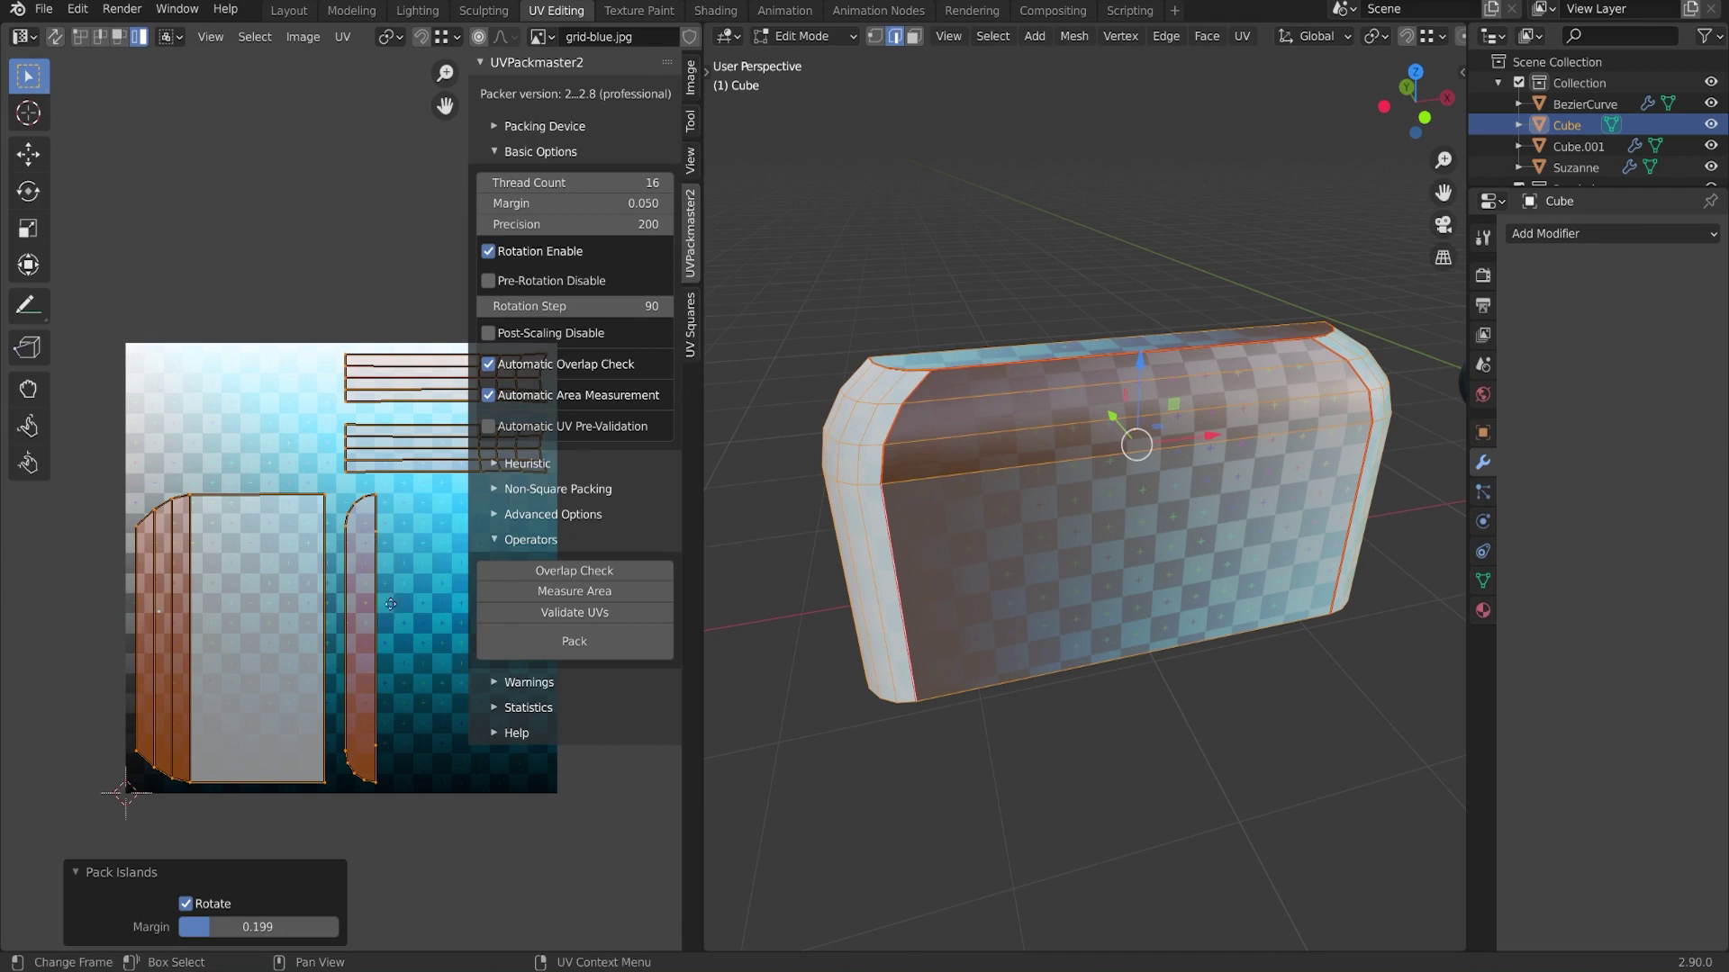
pyautogui.moveTo(386, 599); pyautogui.dragTo(291, 417, button='middle')
pyautogui.scroll(-1, 306, 447)
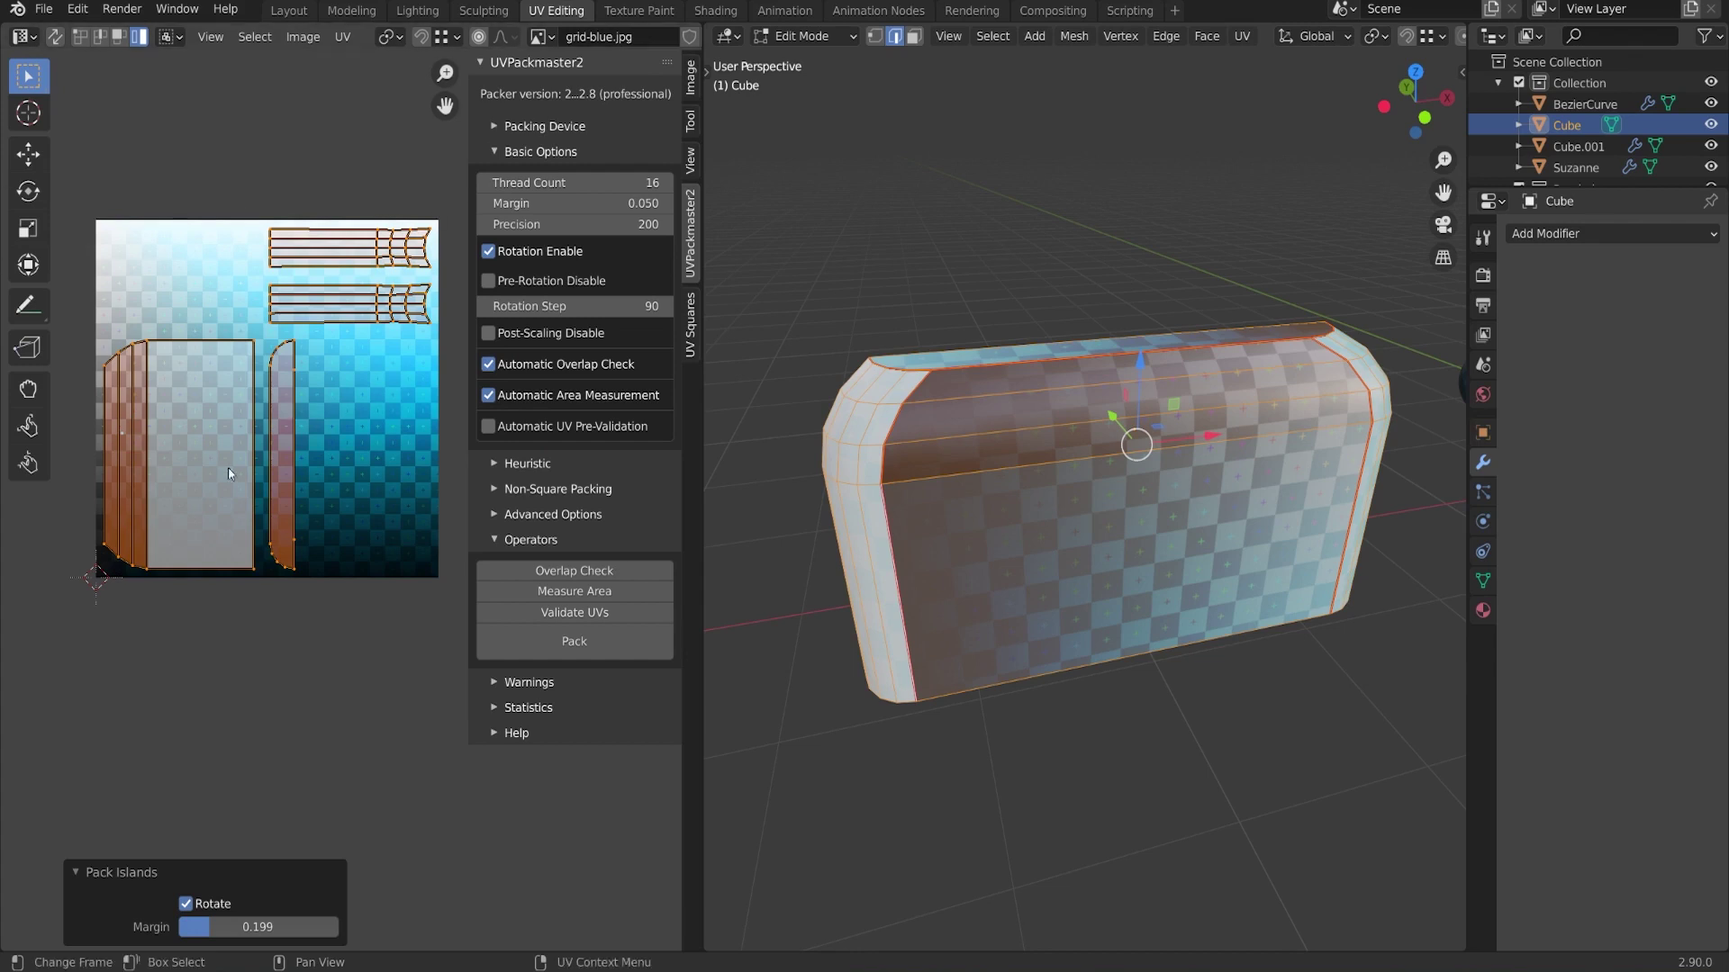
pyautogui.click(613, 641)
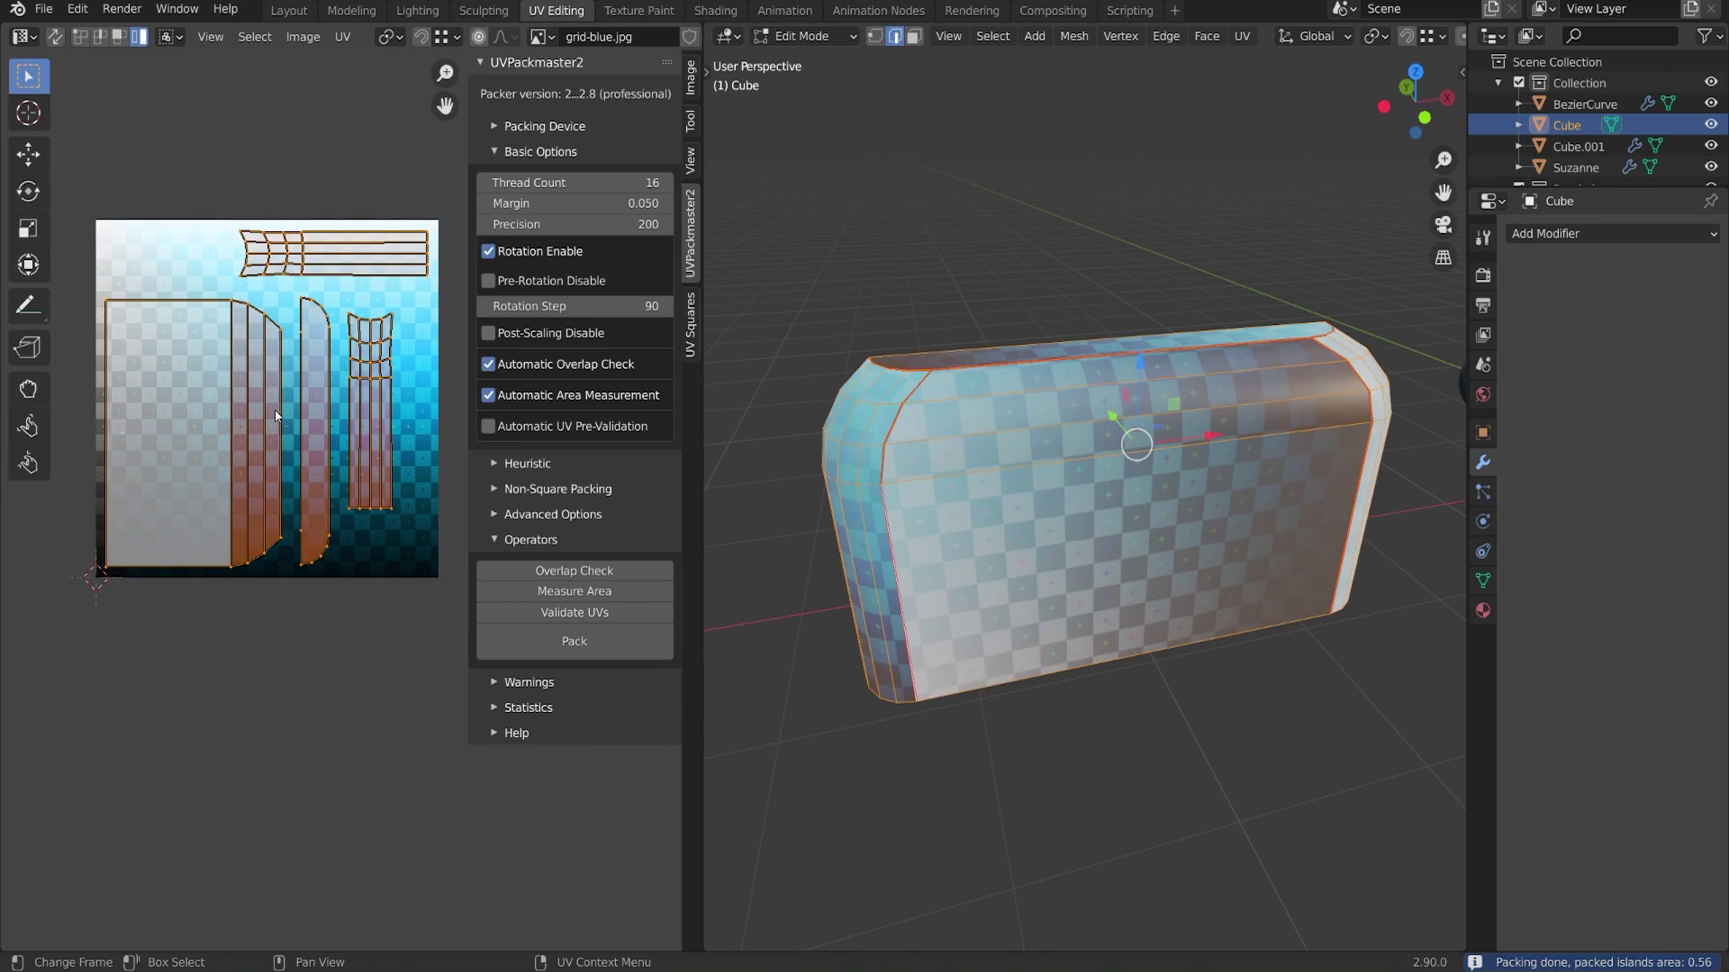
# Set the UVPackmaster2 margin to 0.025 and pack the cube's UV islands again
pyautogui.click(600, 210)
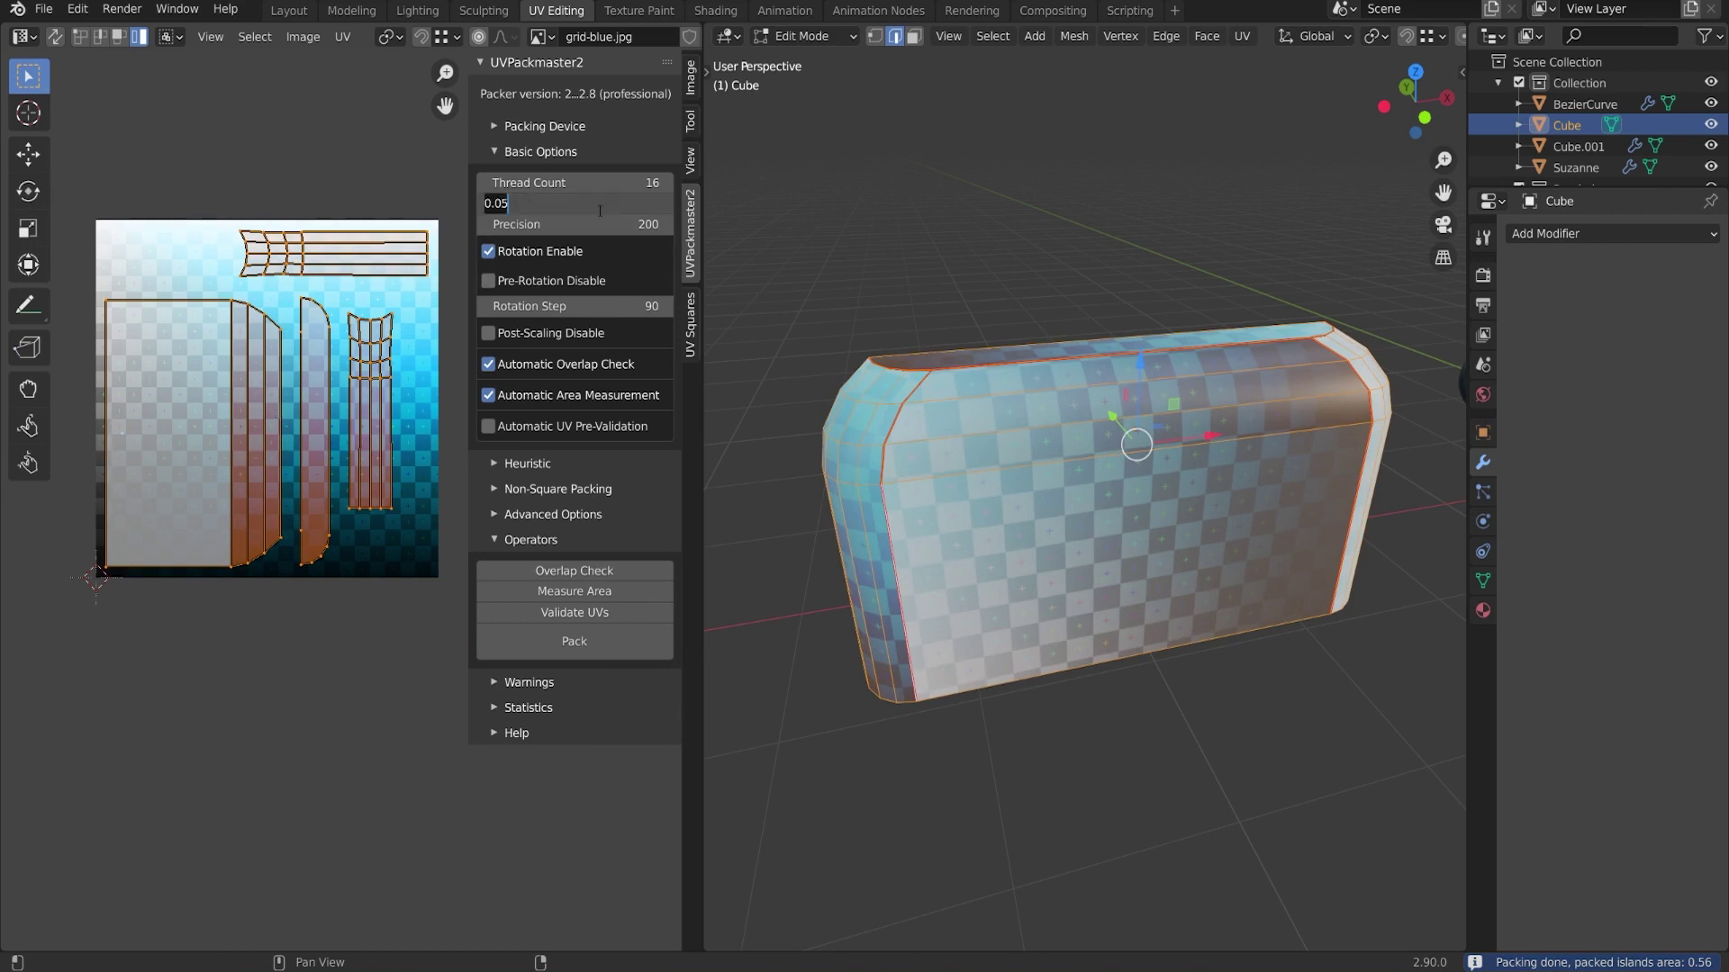
pyautogui.write('0.025')
pyautogui.press('Return')
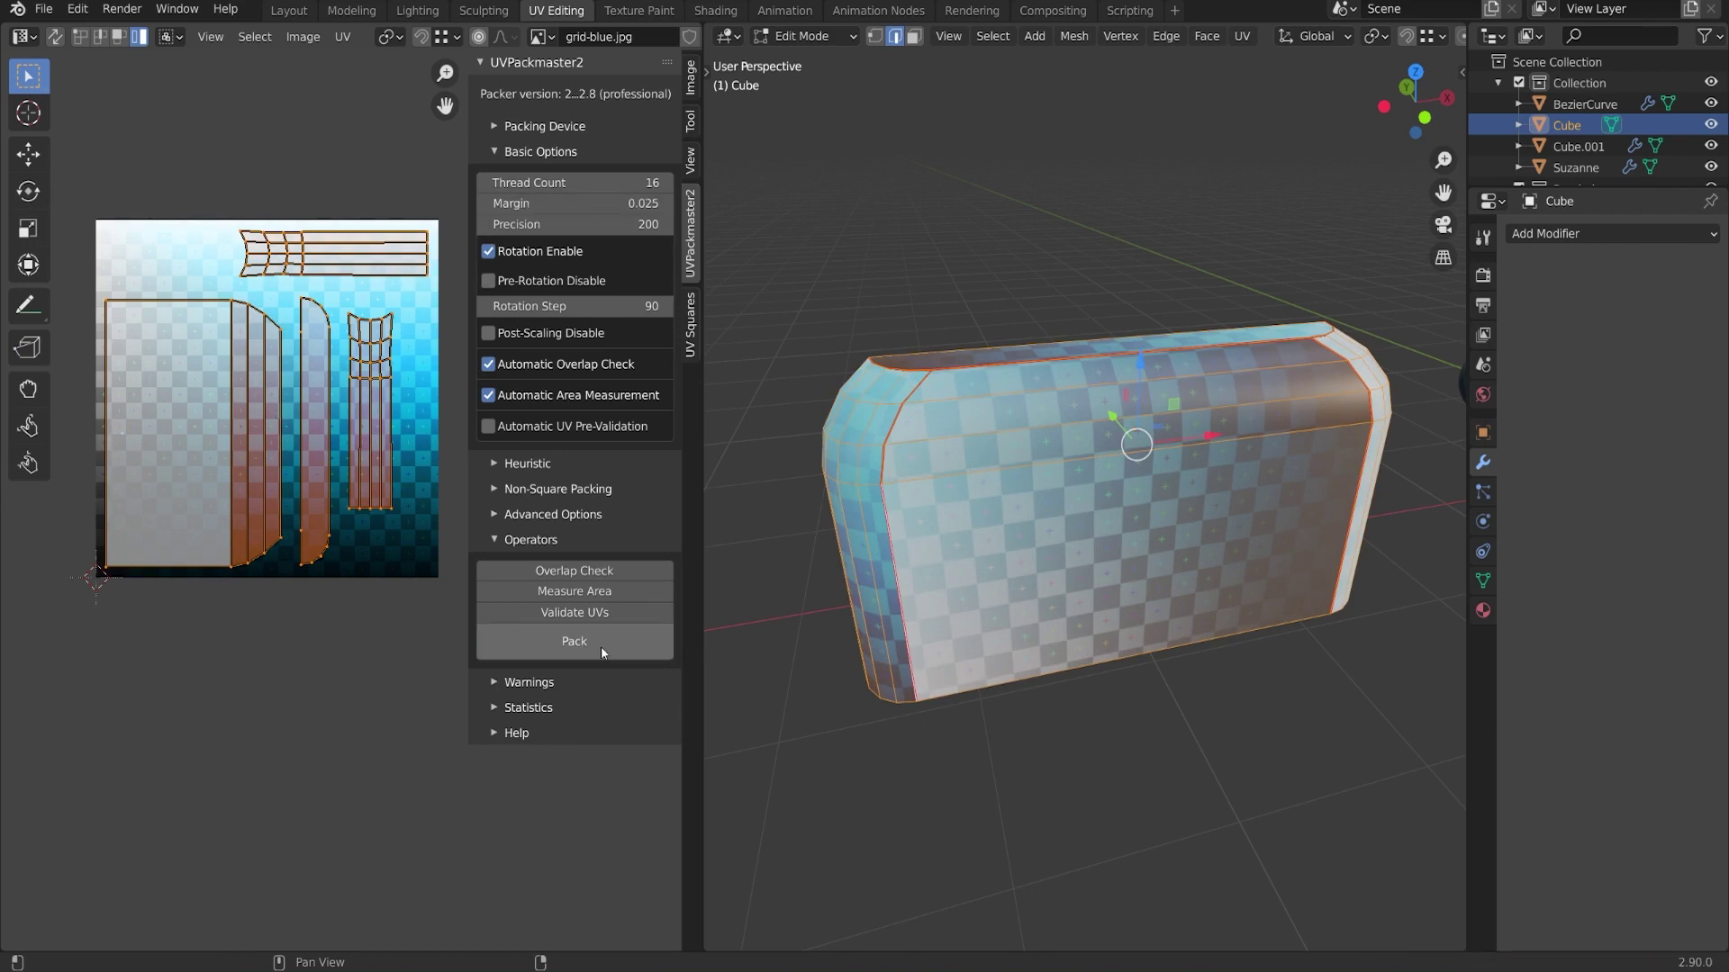
pyautogui.click(601, 646)
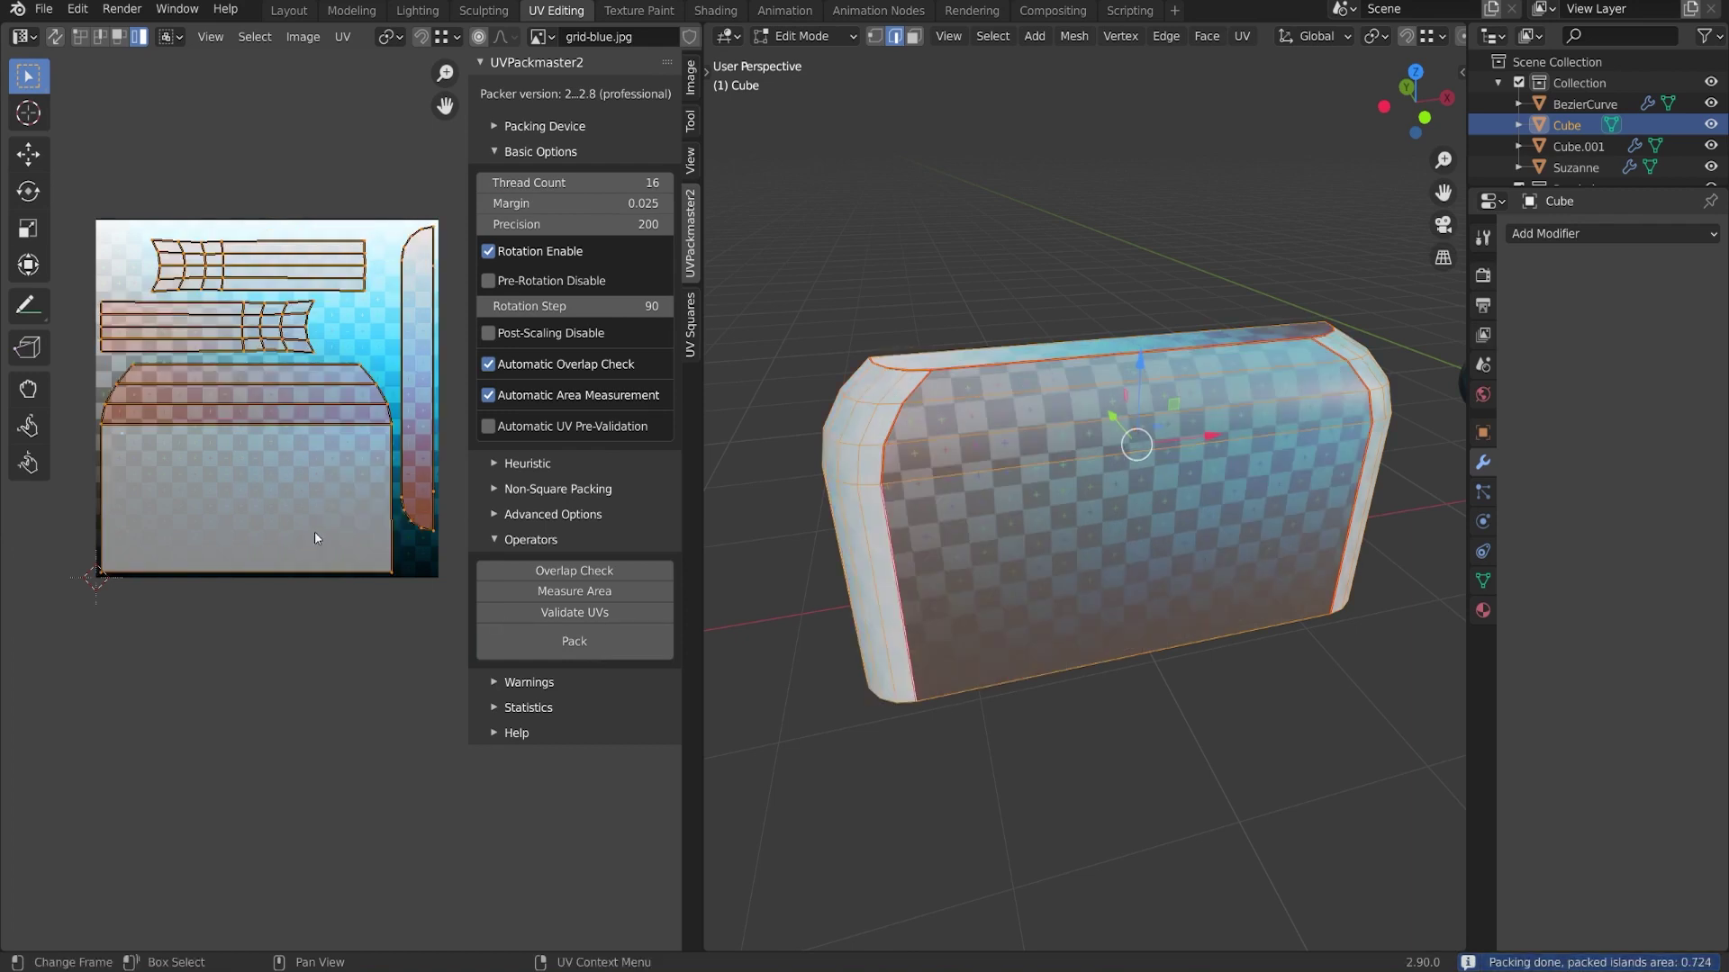
pyautogui.scroll(1, 330, 467)
pyautogui.scroll(-1, 338, 462)
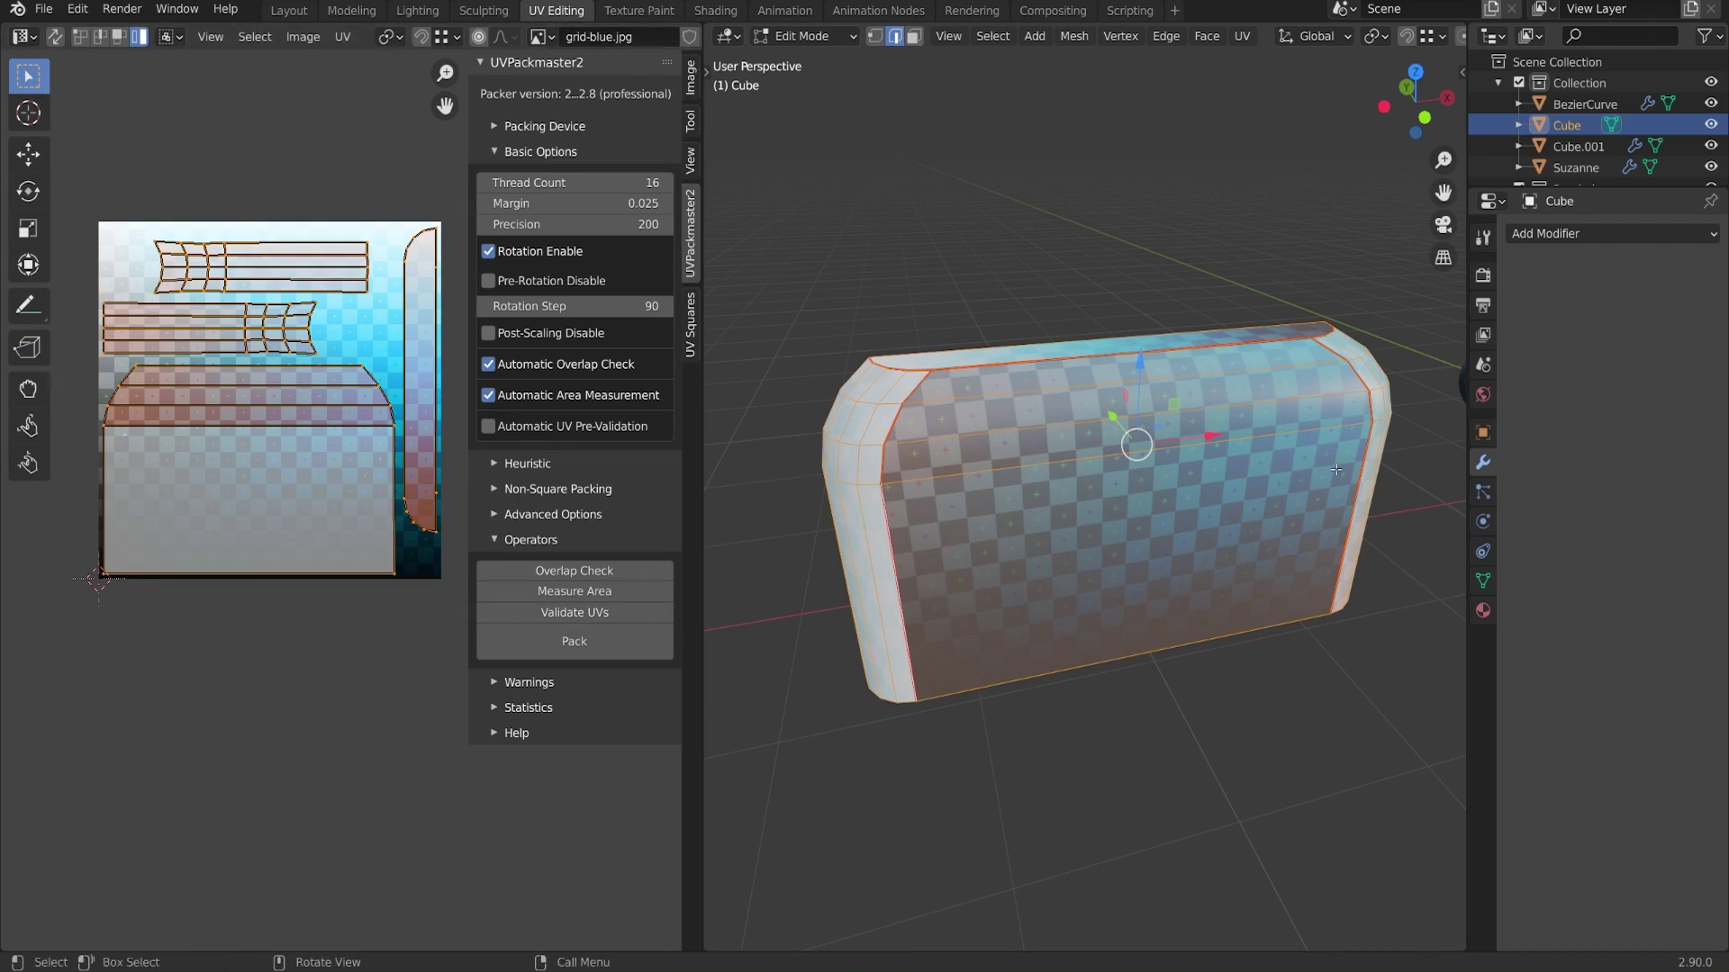
# Switch from the cube to editing the Suzanne mesh and pack its UV islands with UVPackmaster2
pyautogui.press('Tab')
pyautogui.keyDown('shift'); pyautogui.moveTo(1156, 463); pyautogui.dragTo(1080, 509, button='middle'); pyautogui.keyUp('shift')
pyautogui.click(1080, 509)
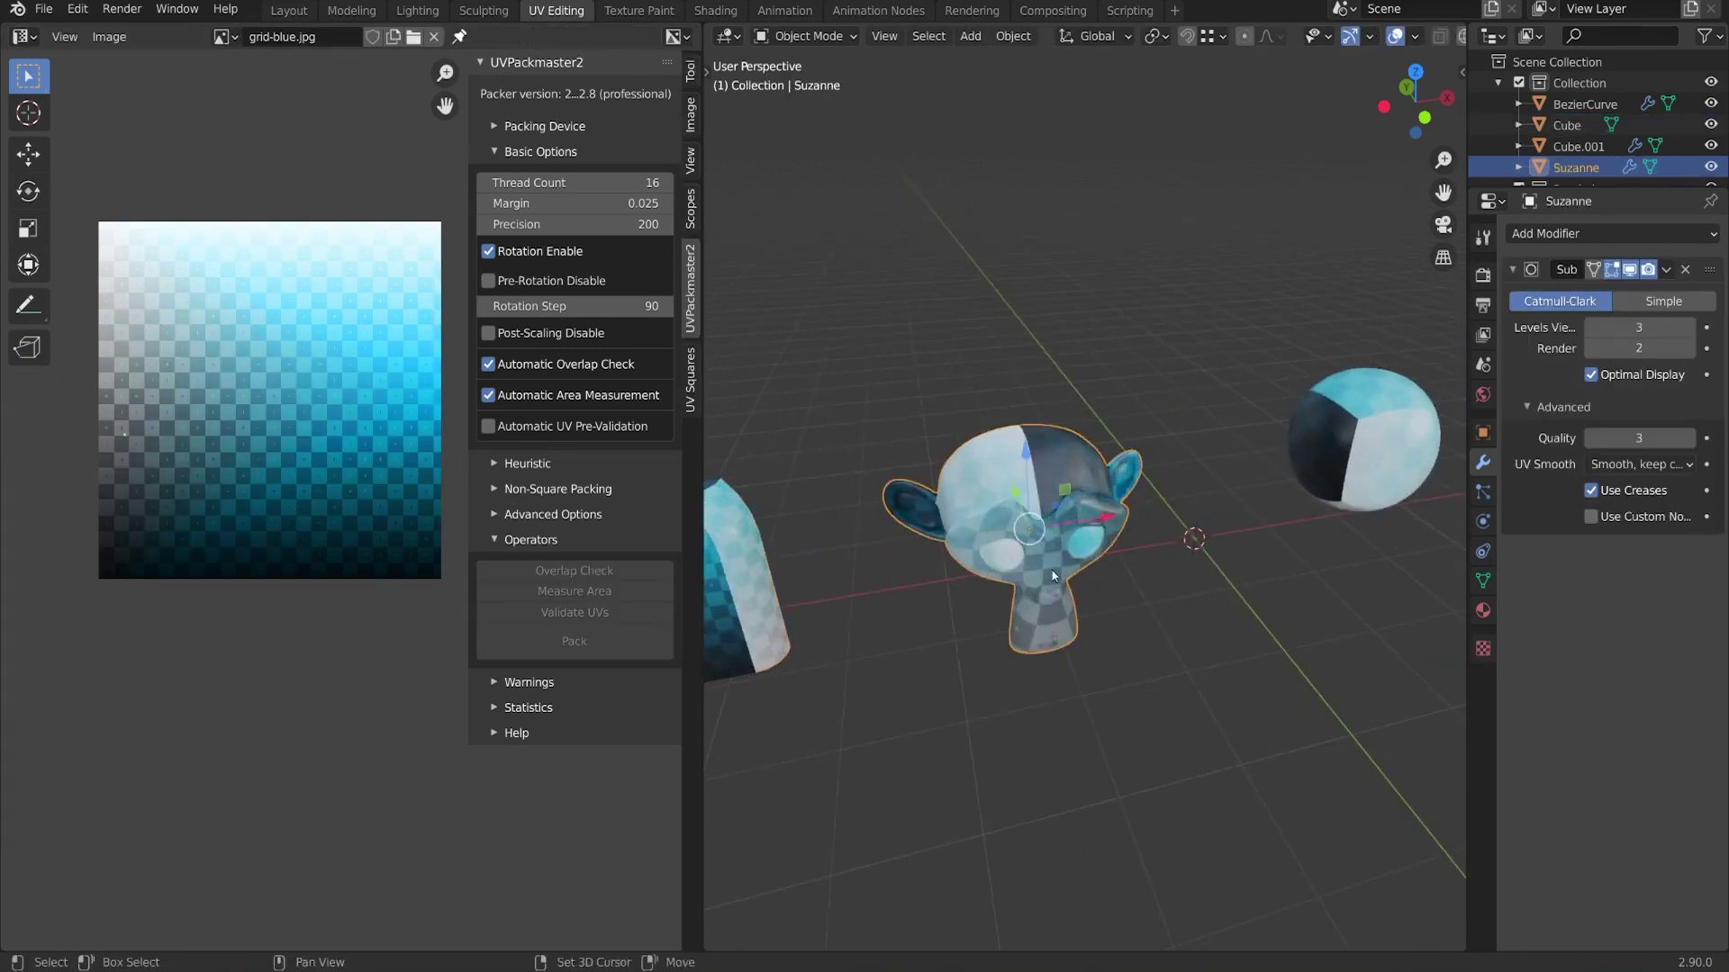
pyautogui.scroll(2, 1008, 504)
pyautogui.press('Tab')
pyautogui.scroll(3, 1182, 509)
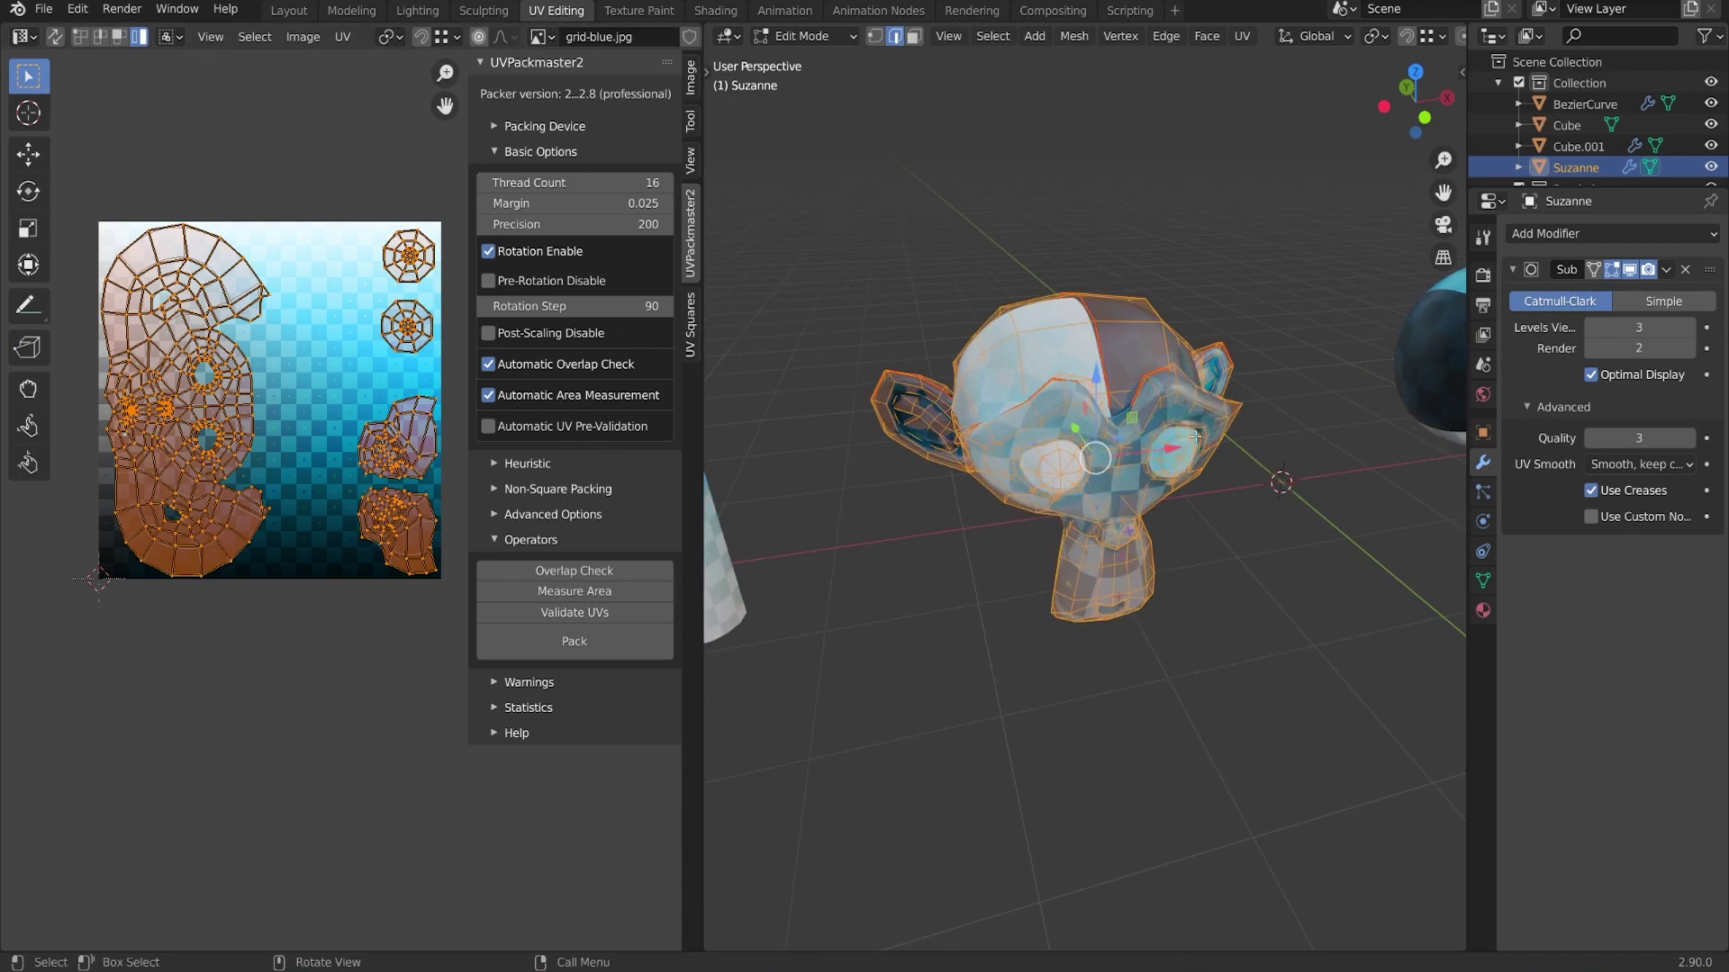
pyautogui.click(603, 643)
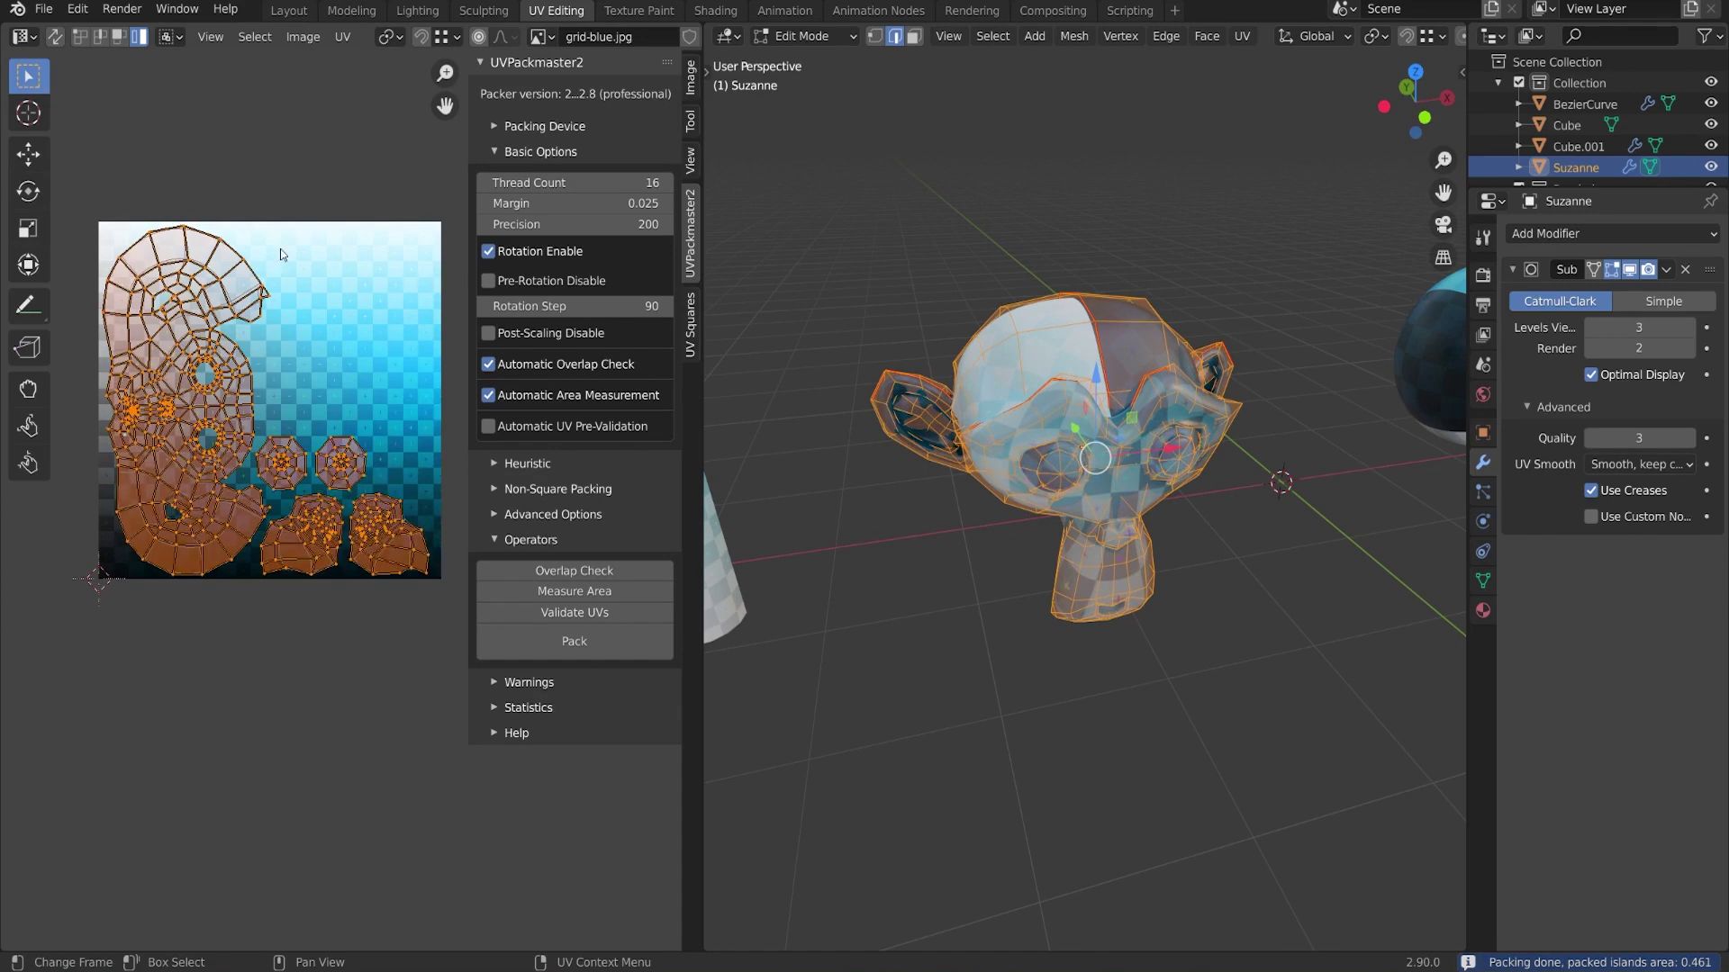
pyautogui.moveTo(195, 478); pyautogui.dragTo(208, 484, button='middle')
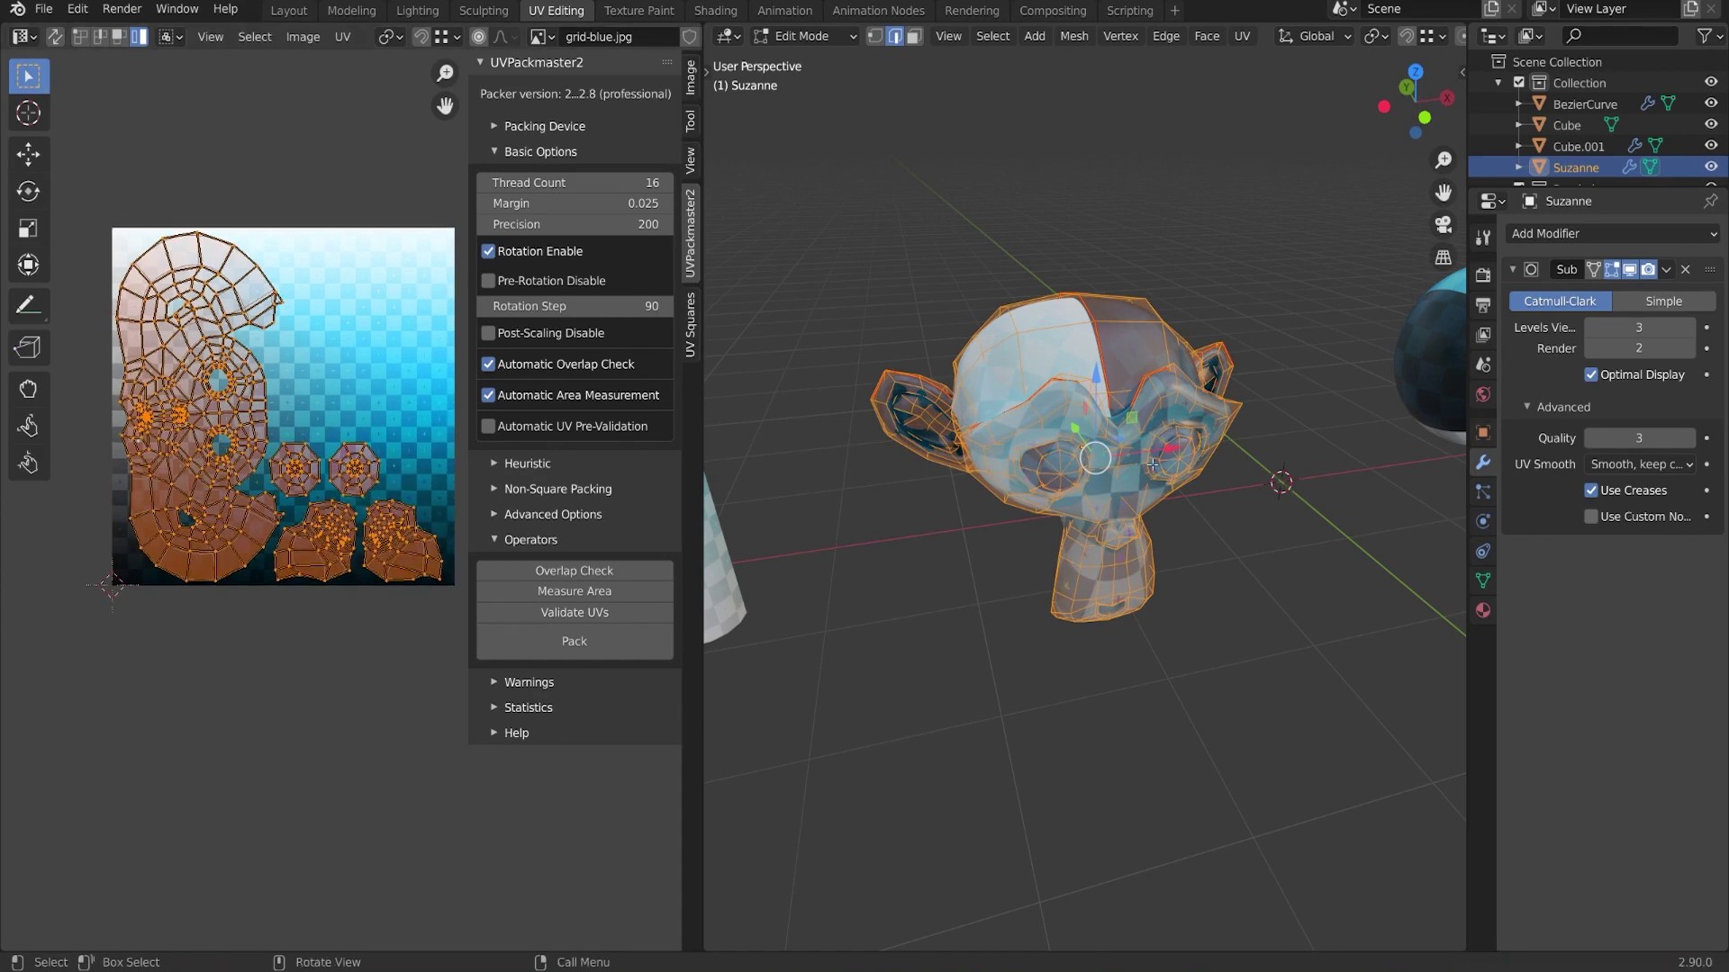
# Unwrap Suzanne with Smart UV Project at an angle limit of 85 and pack its islands with UVPackmaster2
pyautogui.moveTo(1130, 554); pyautogui.dragTo(1142, 565, button='middle')
pyautogui.press('u')
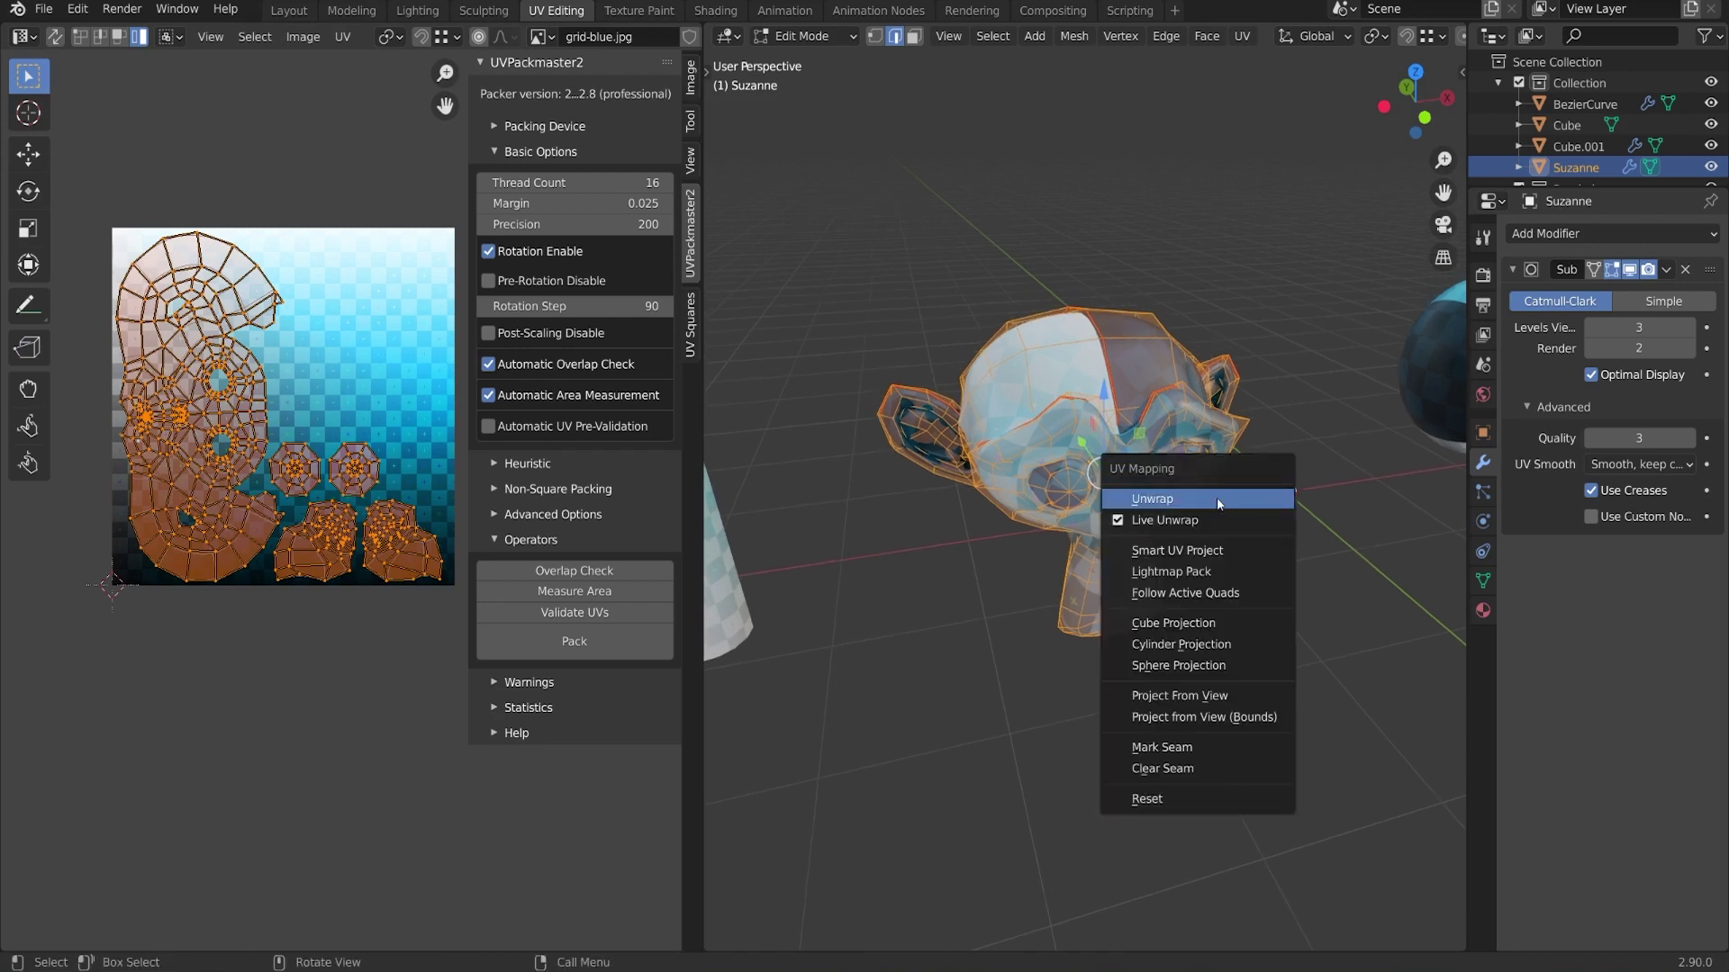
pyautogui.click(1212, 551)
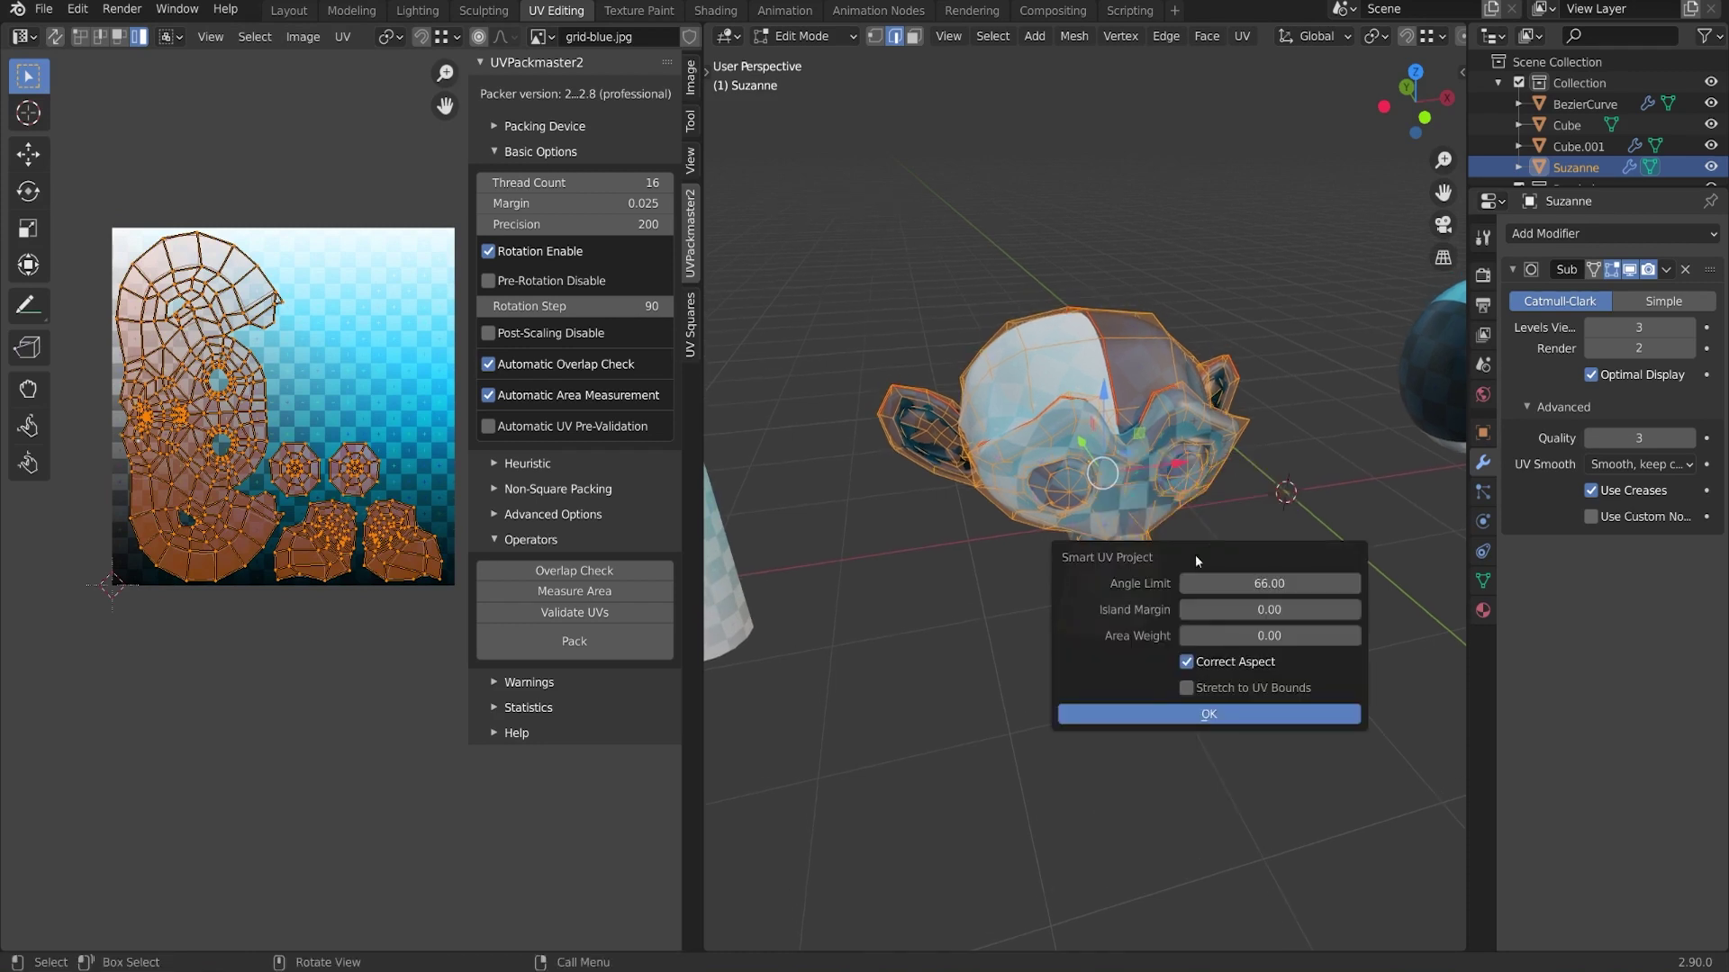
pyautogui.click(1217, 714)
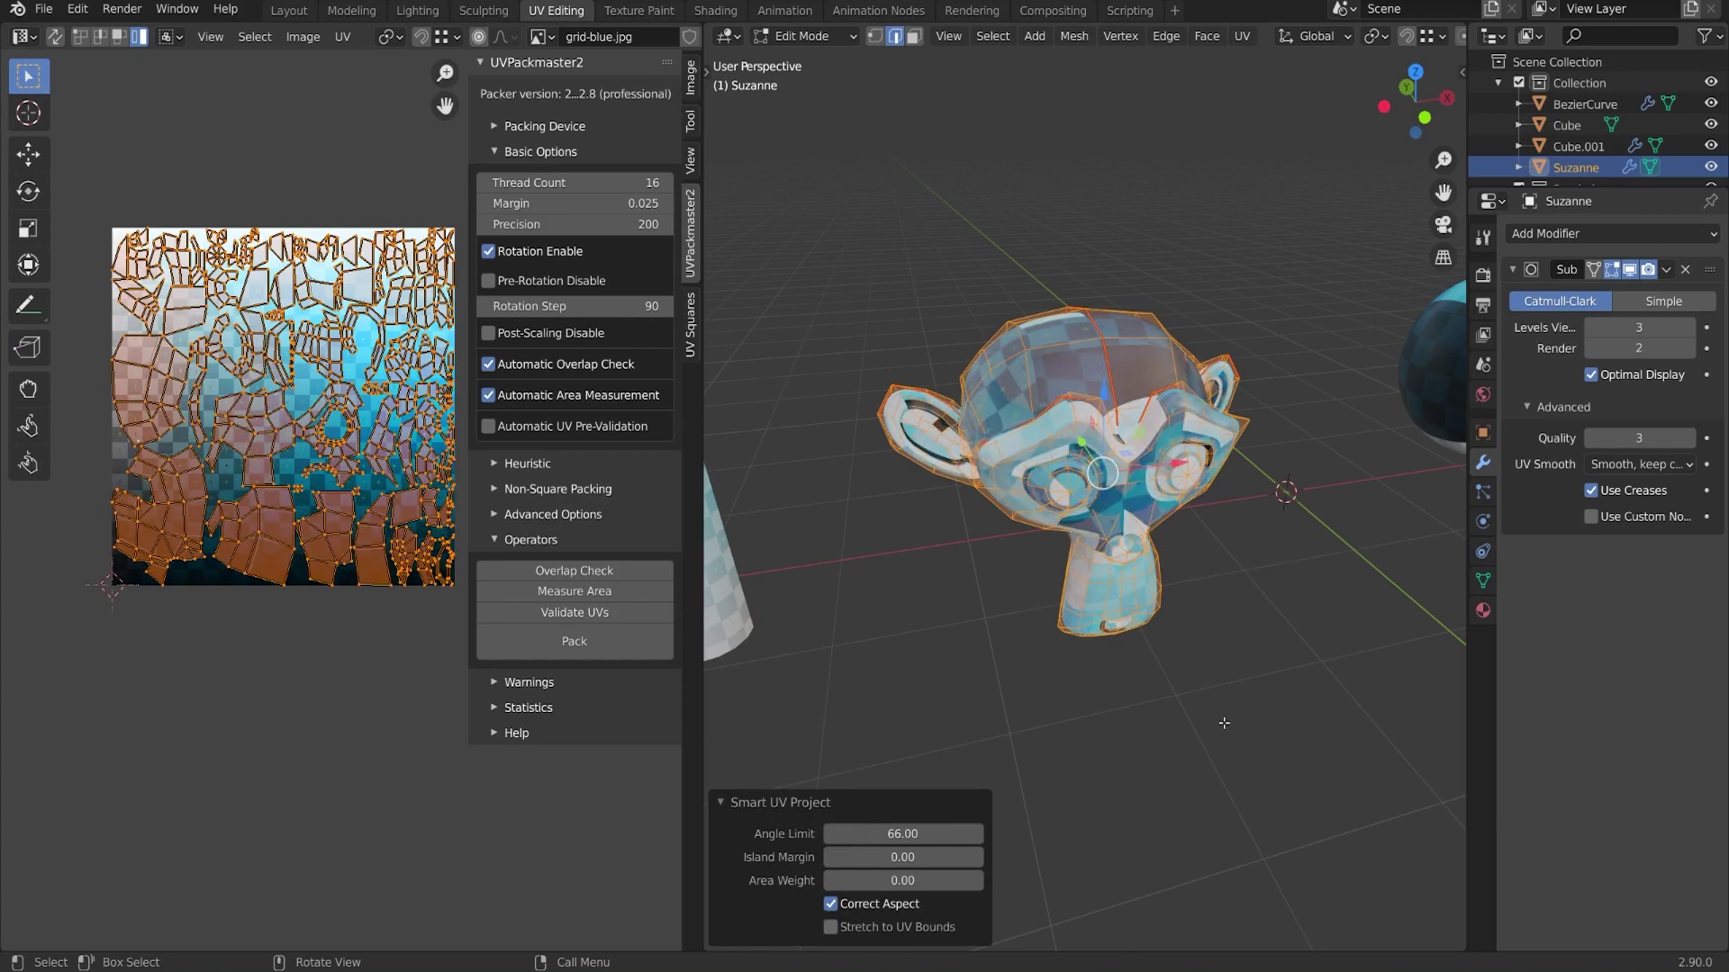
pyautogui.click(921, 836)
pyautogui.write('7')
pyautogui.write('5')
pyautogui.press('Return')
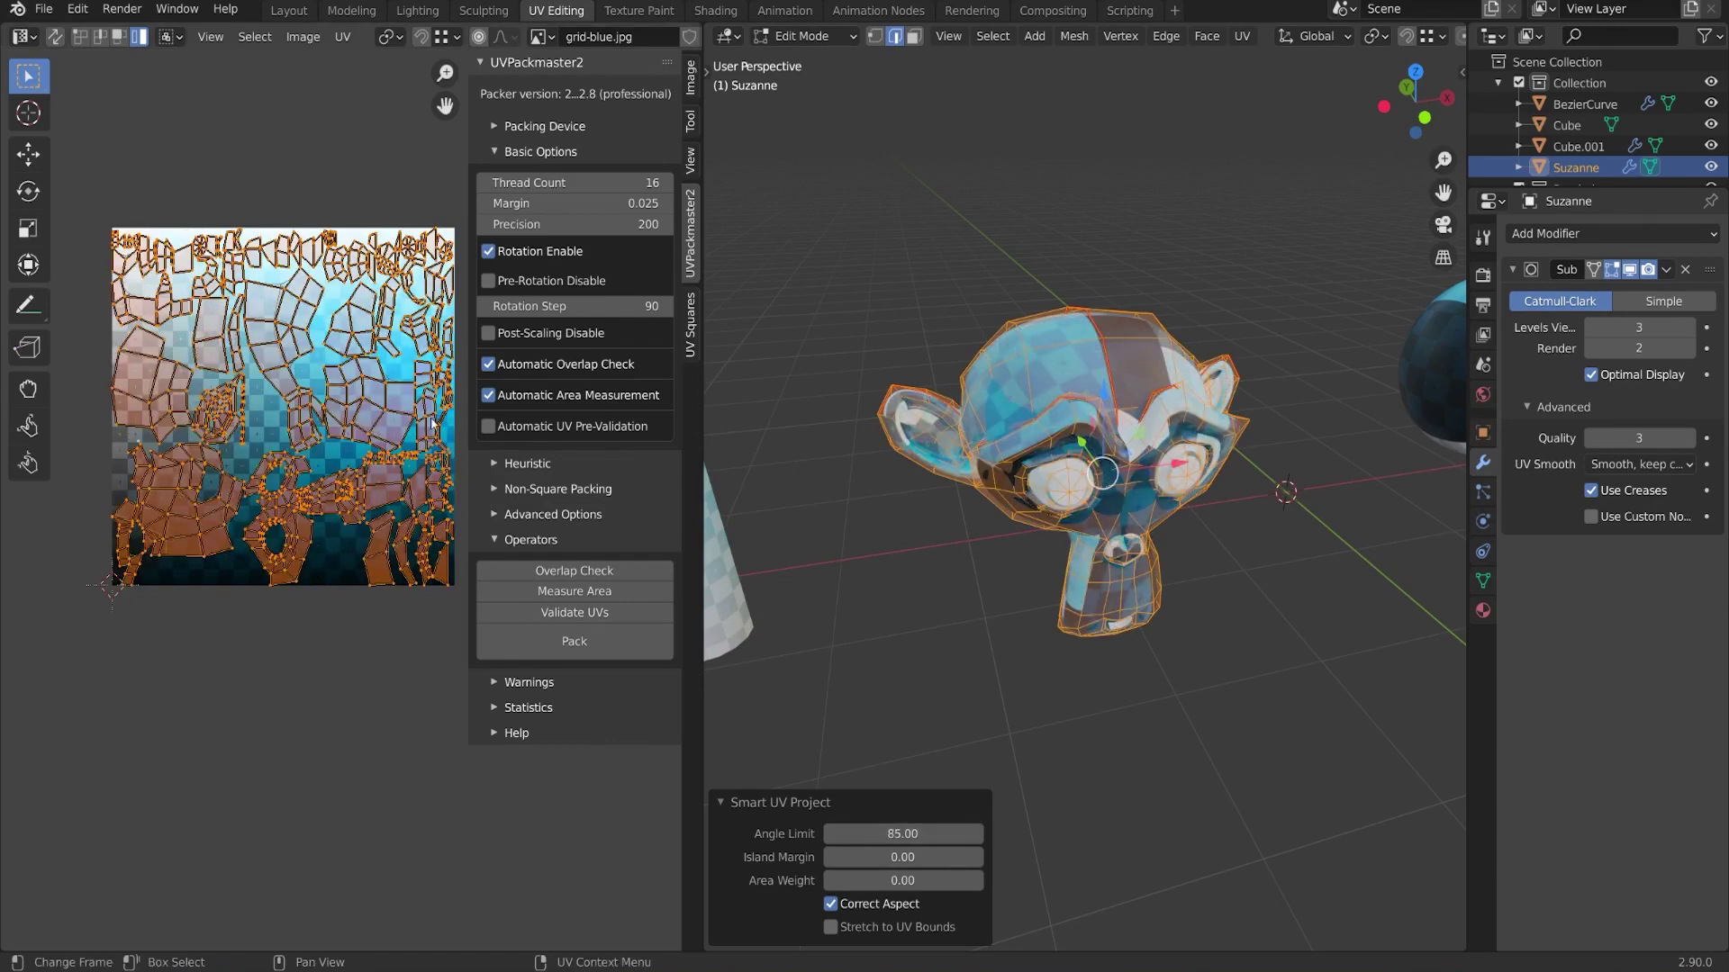
pyautogui.moveTo(345, 382); pyautogui.dragTo(333, 383, button='middle')
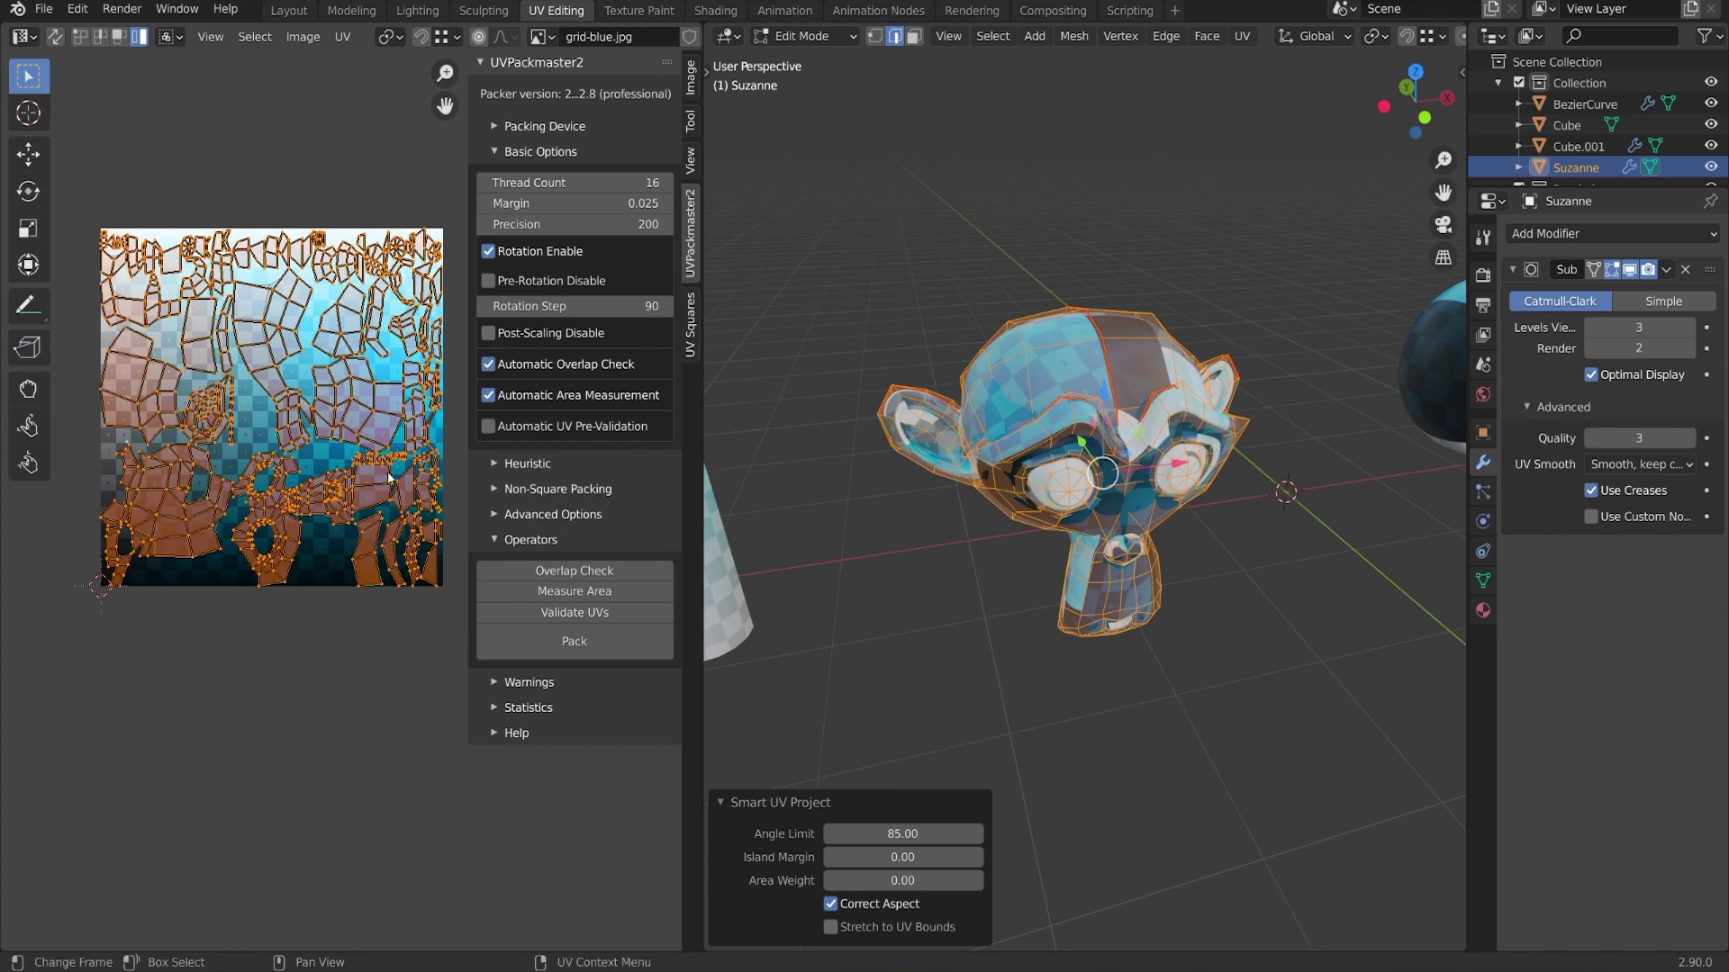
pyautogui.click(579, 659)
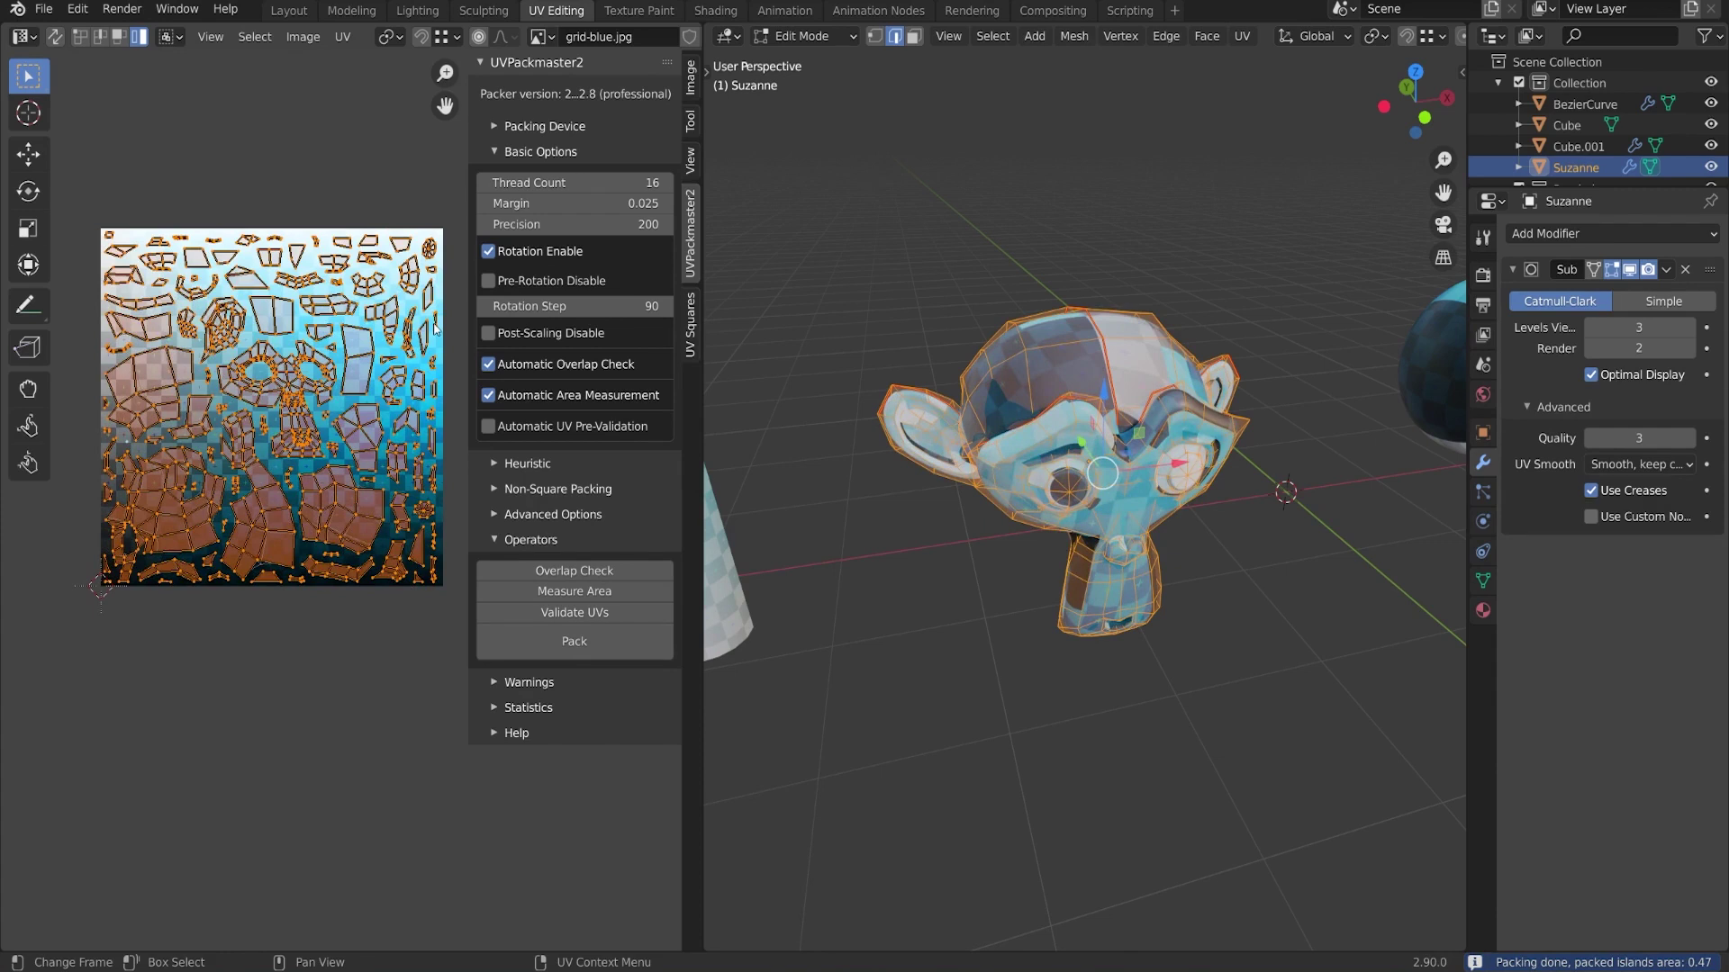
# Repack Suzanne's UV islands with Pack Islands at a margin of 0.018, and pack them once more with UVPackmaster2
pyautogui.click(344, 40)
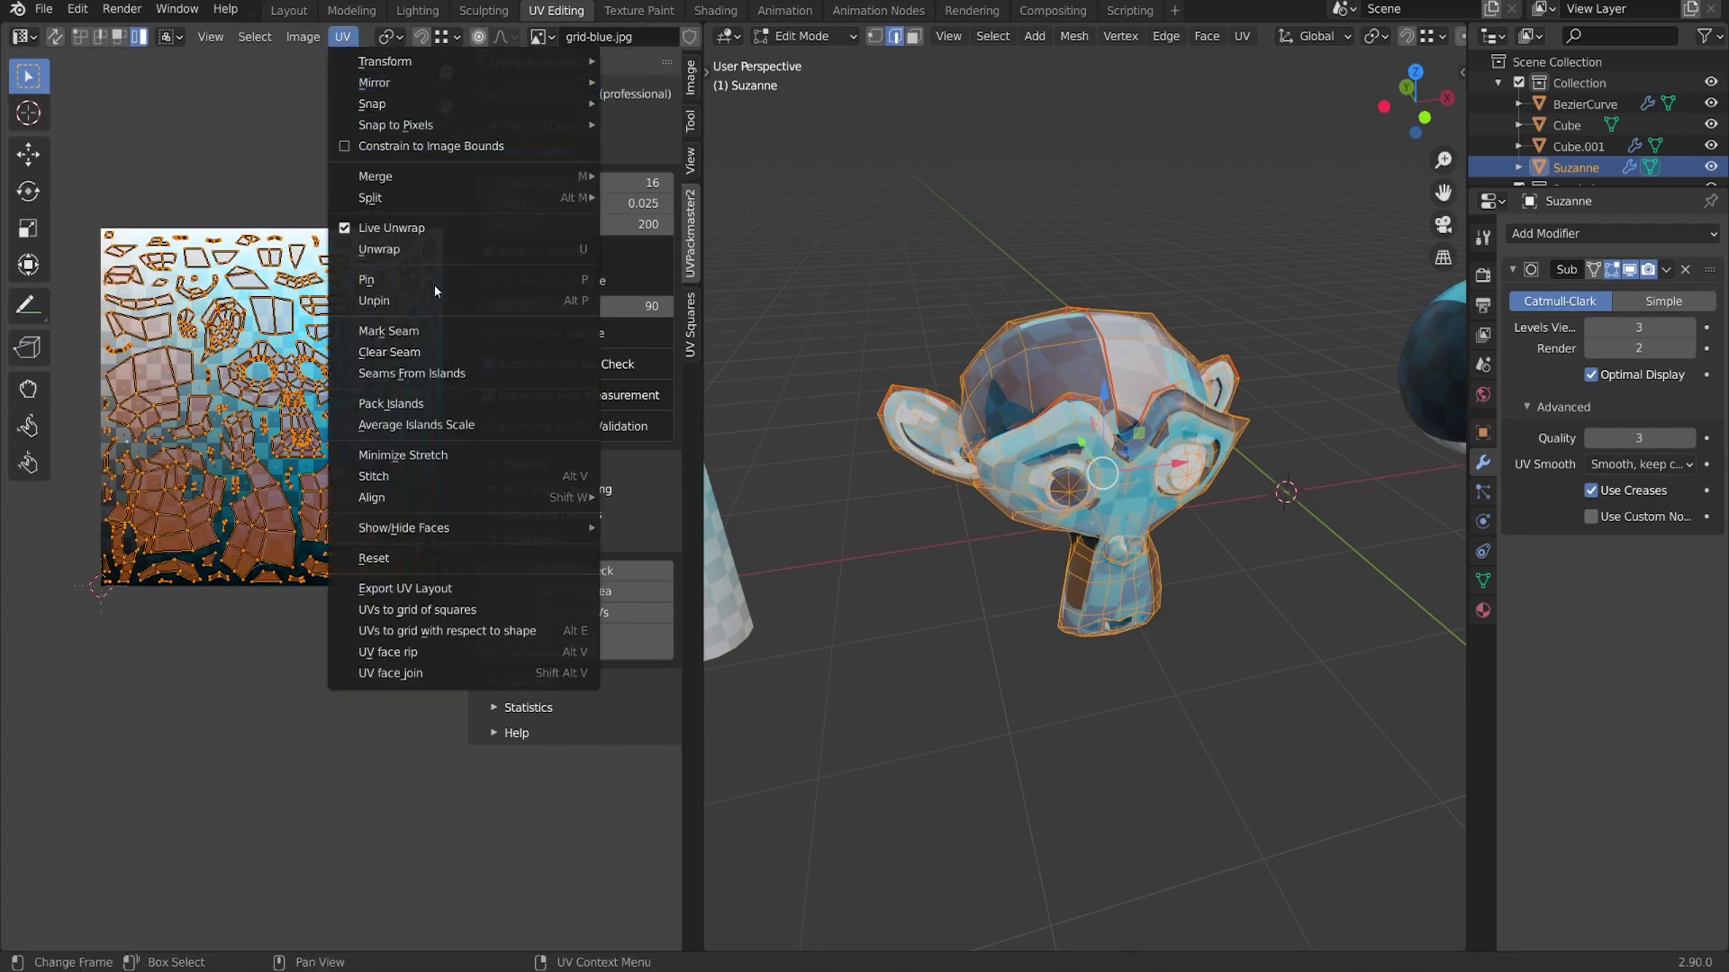
pyautogui.click(441, 403)
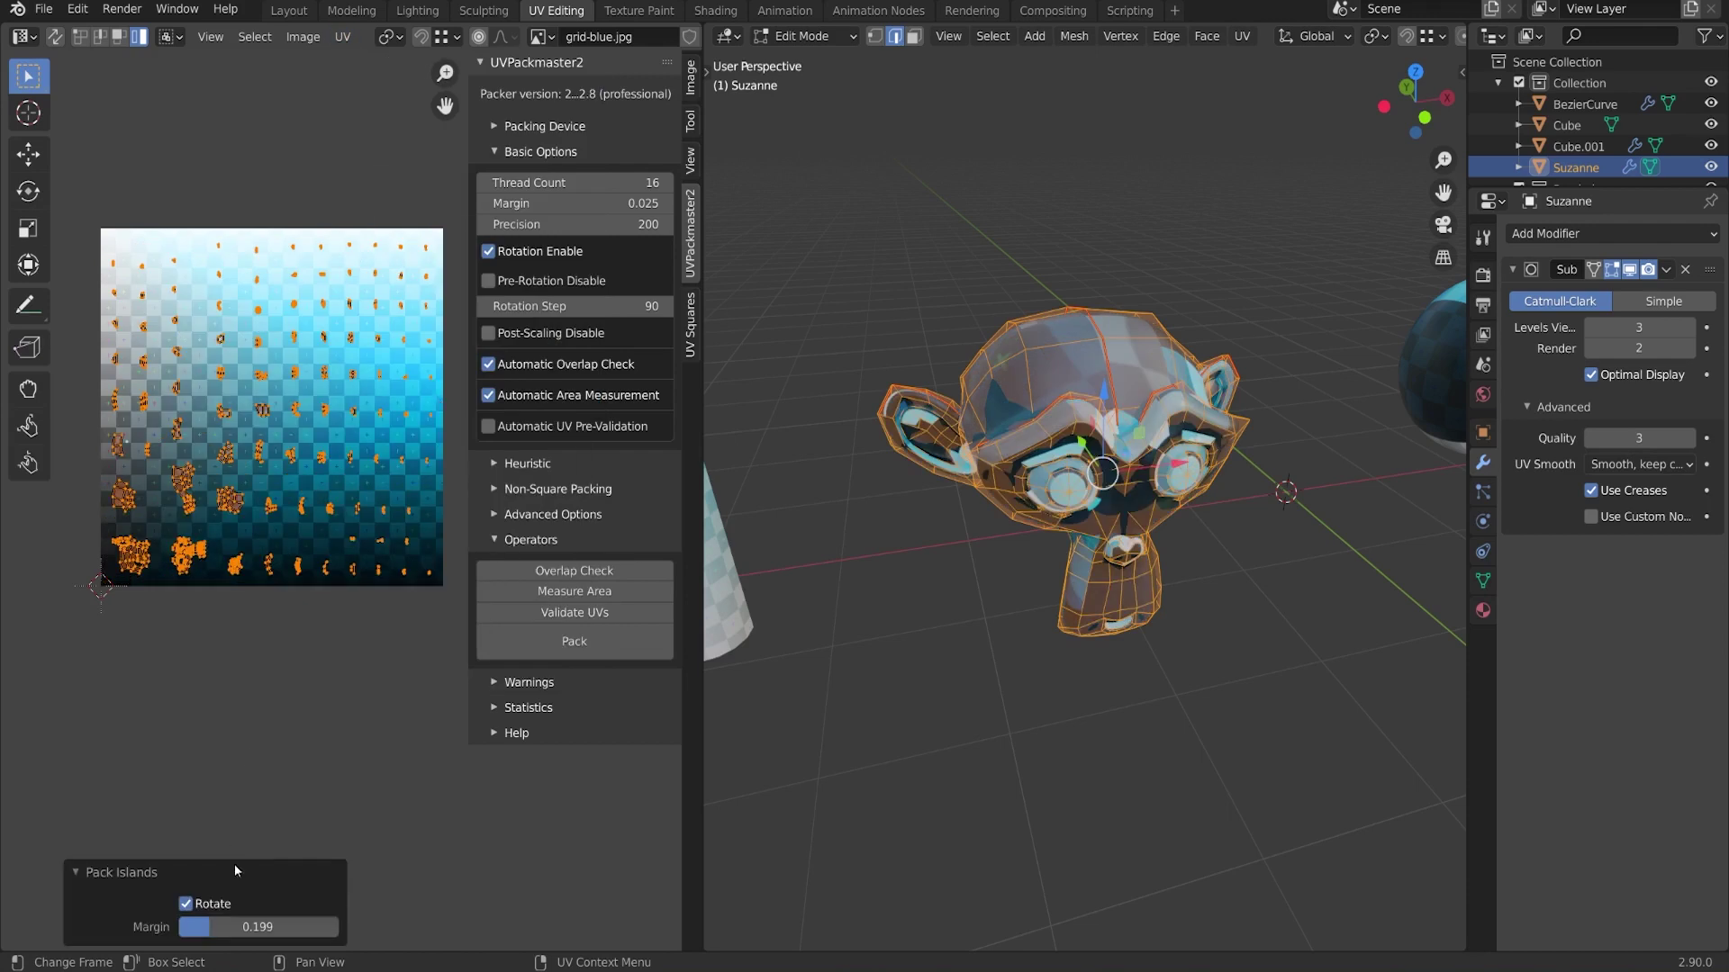
pyautogui.moveTo(261, 927); pyautogui.dragTo(231, 926)
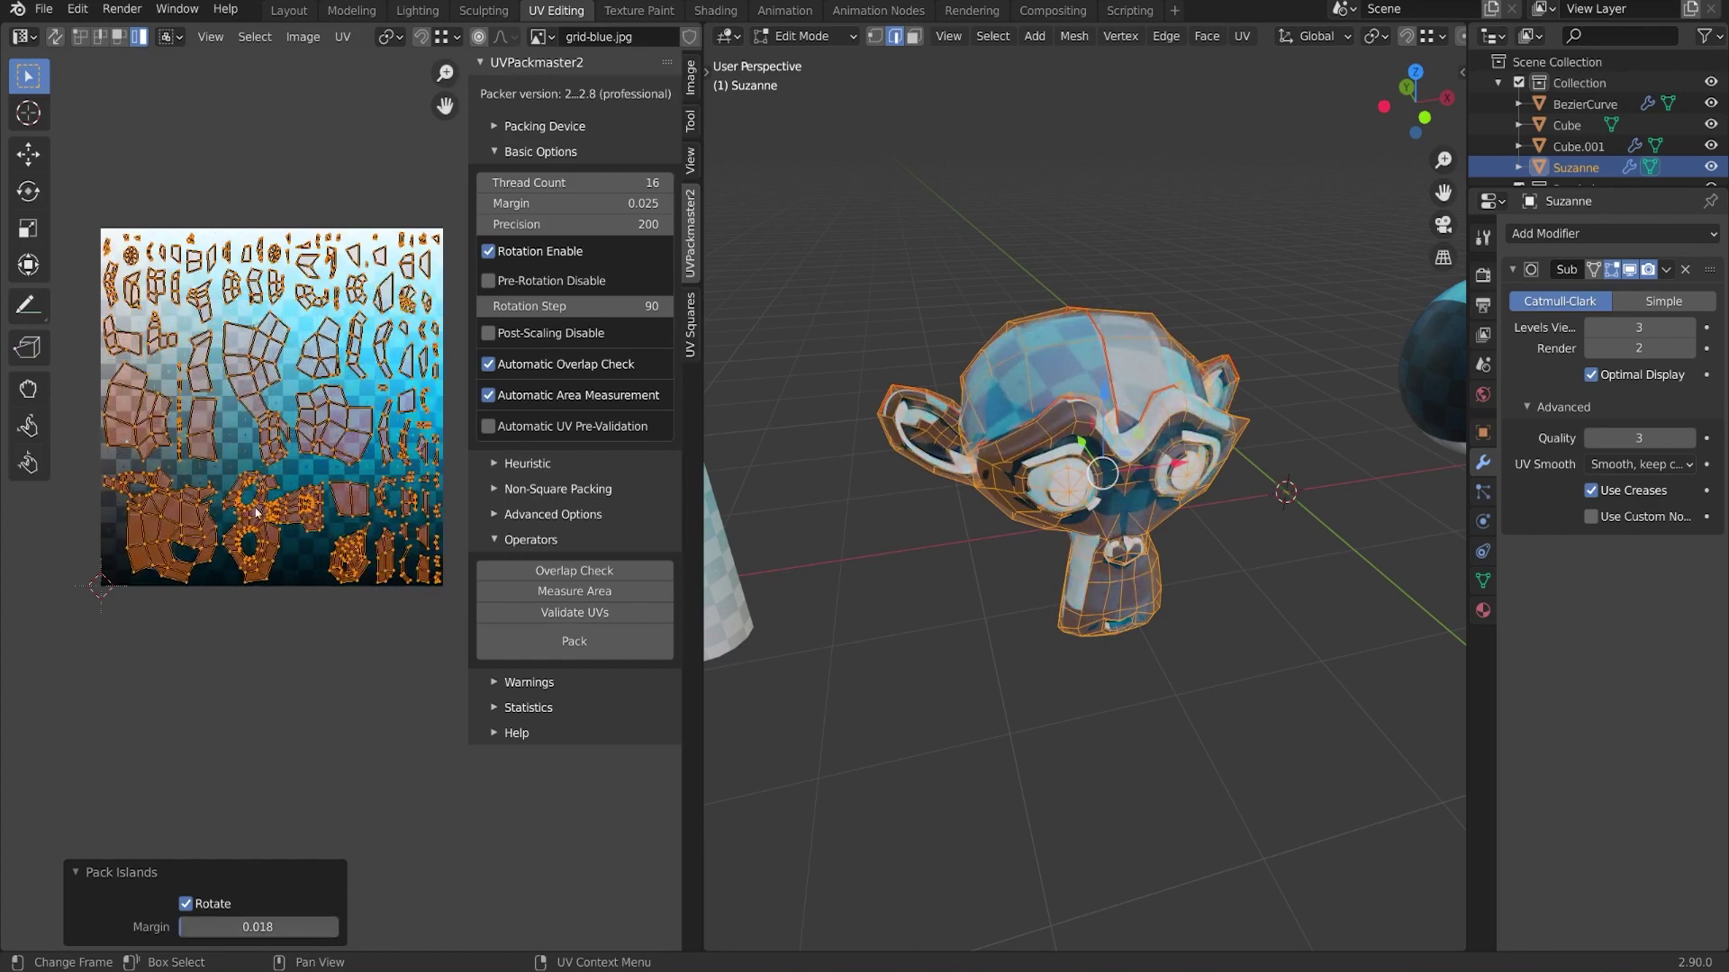
pyautogui.click(602, 641)
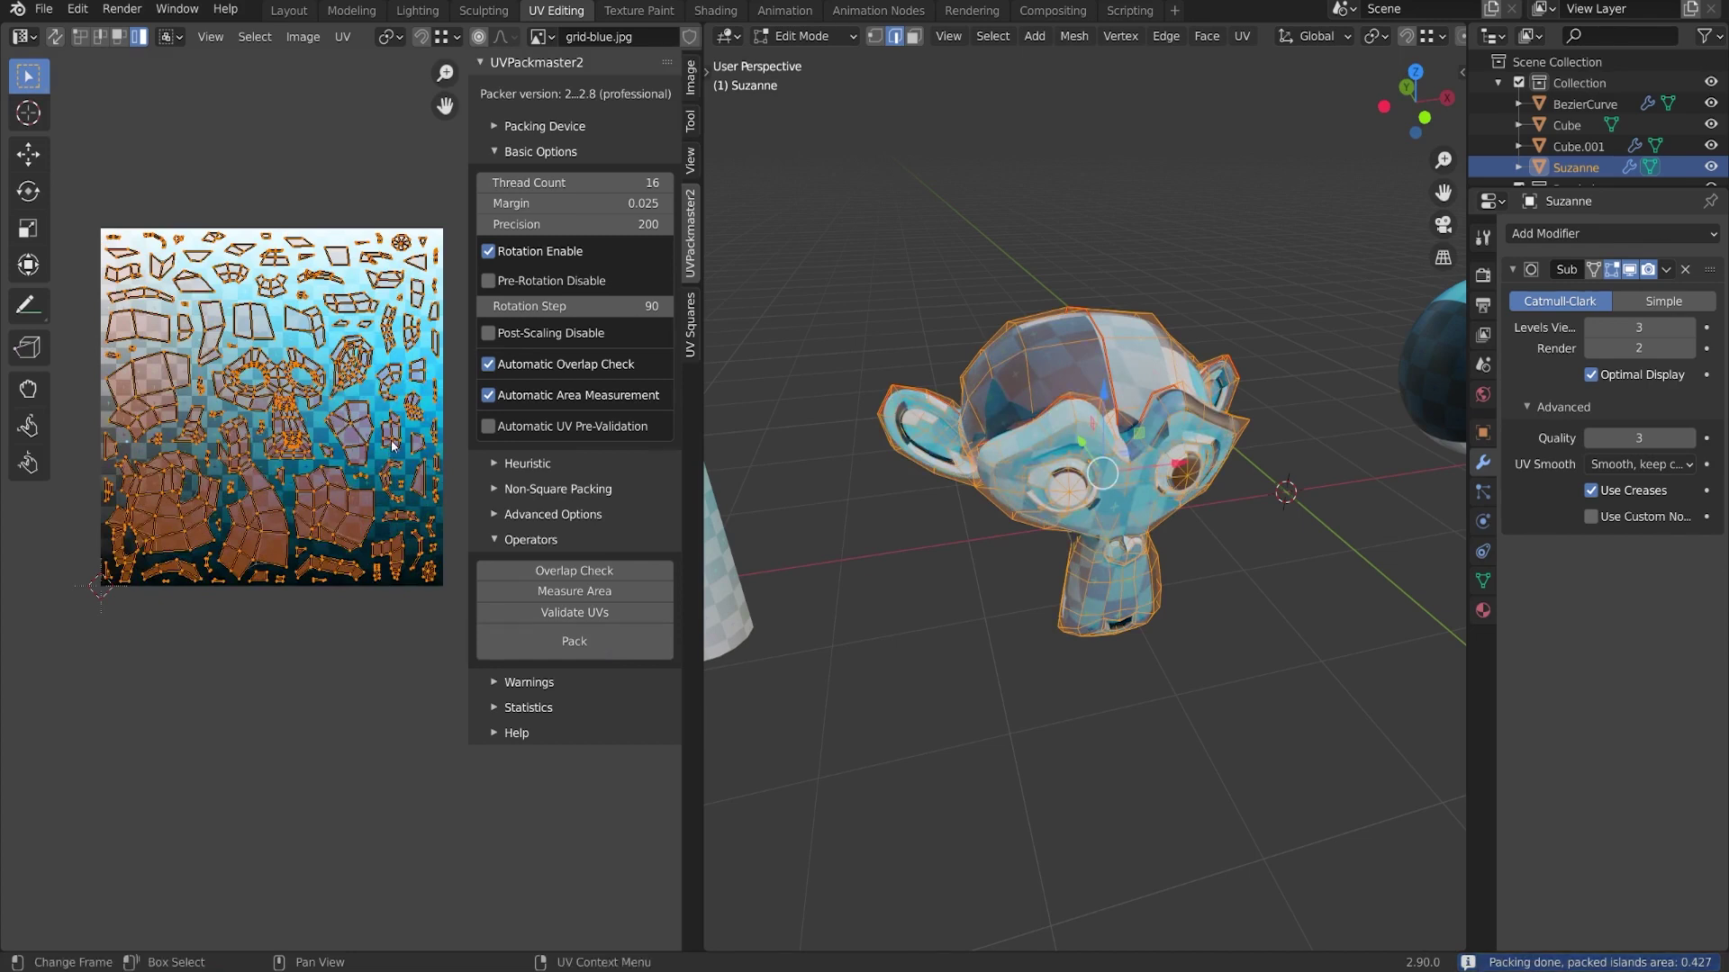
# Set the UVPackmaster2 margin to 0 in the basic packing options
pyautogui.click(621, 206)
pyautogui.write('0')
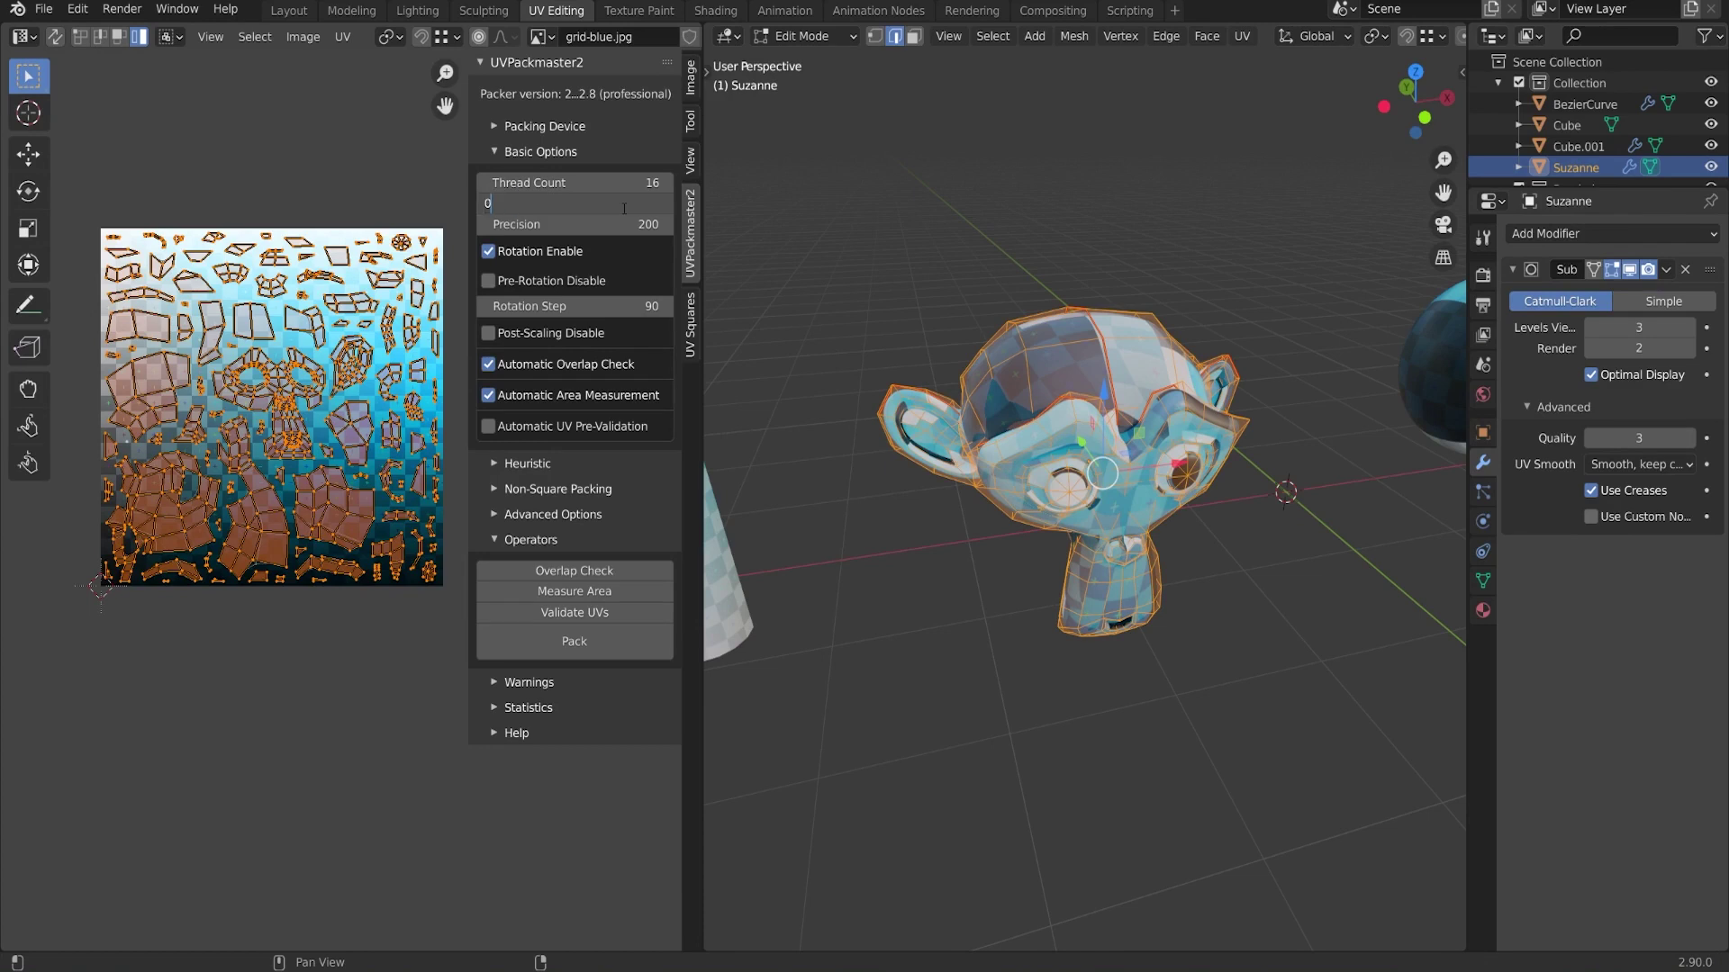
pyautogui.press('Return')
# Set the UVPackmaster2 pixel margin to 16 in the advanced options, pack Suzanne's UV islands, and inspect the spacing up close
pyautogui.click(551, 514)
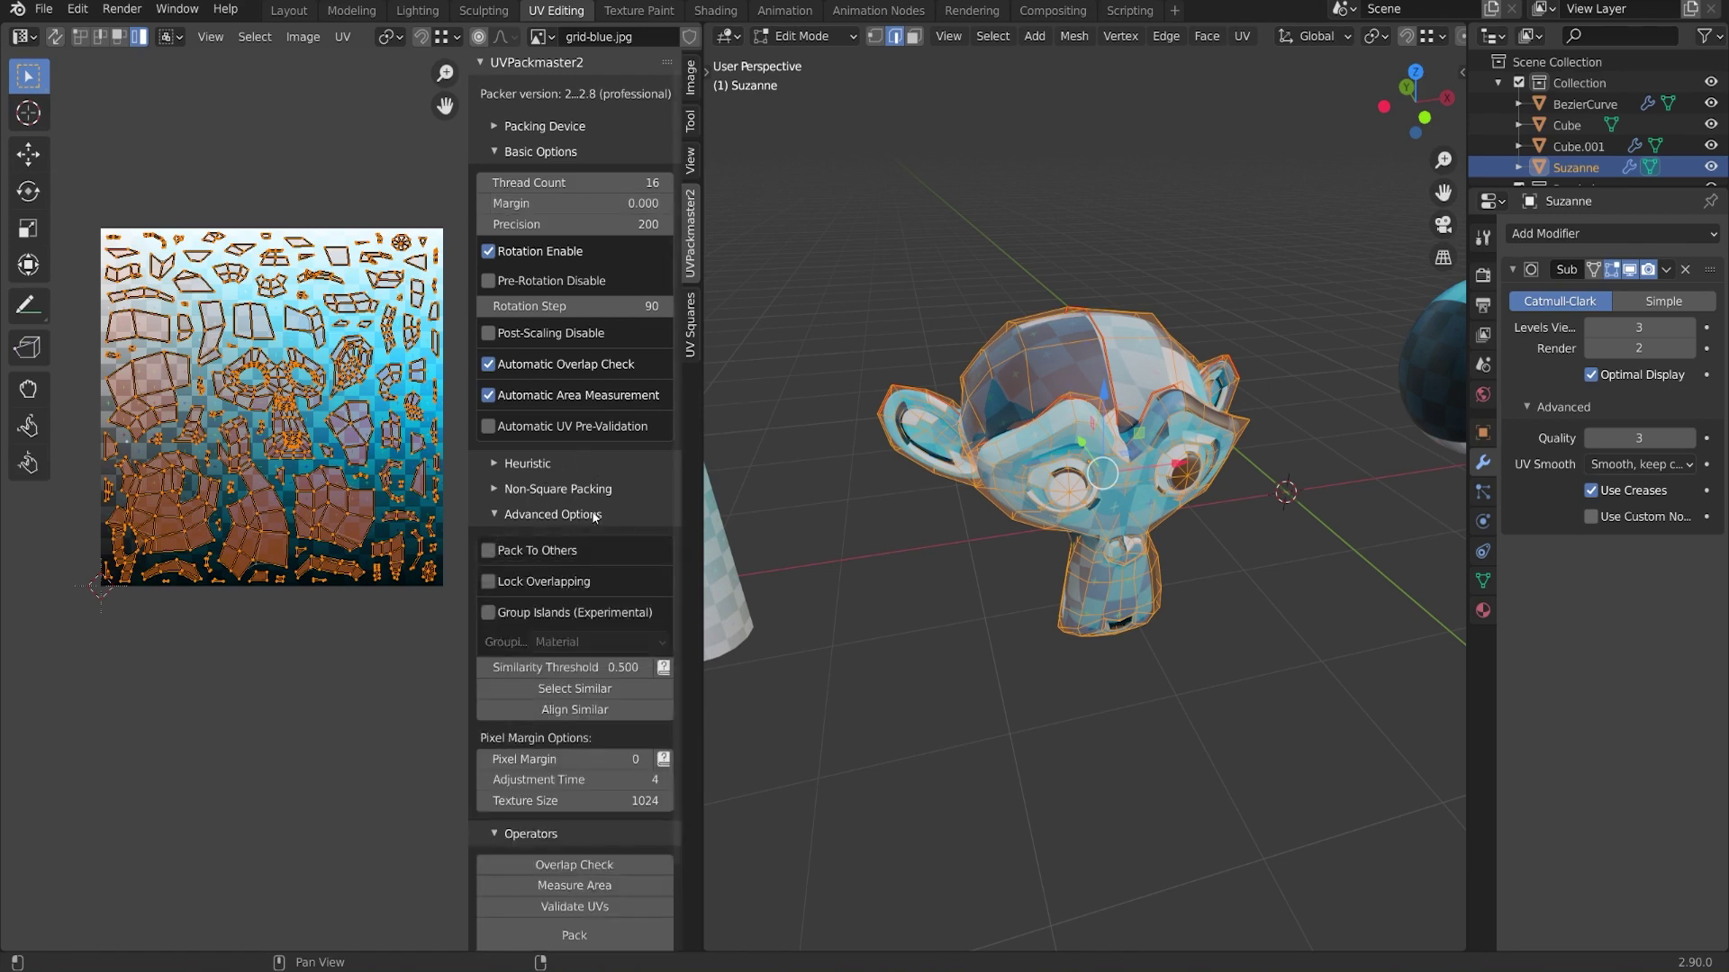
pyautogui.scroll(-3, 594, 517)
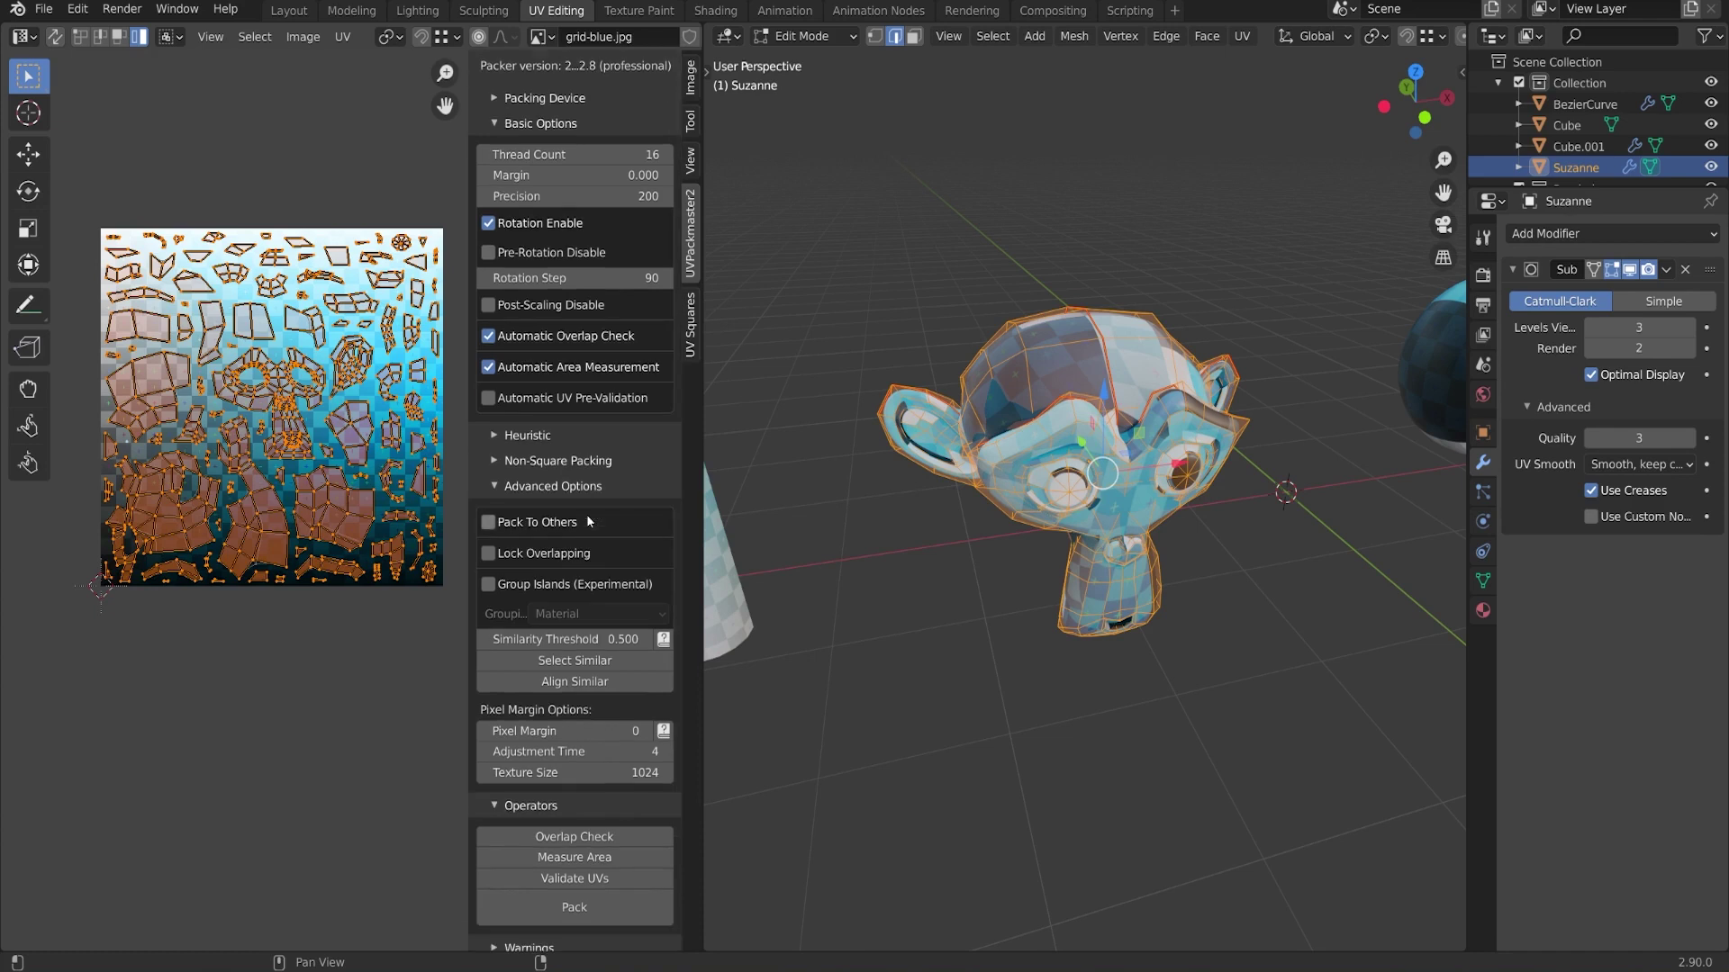
pyautogui.click(605, 676)
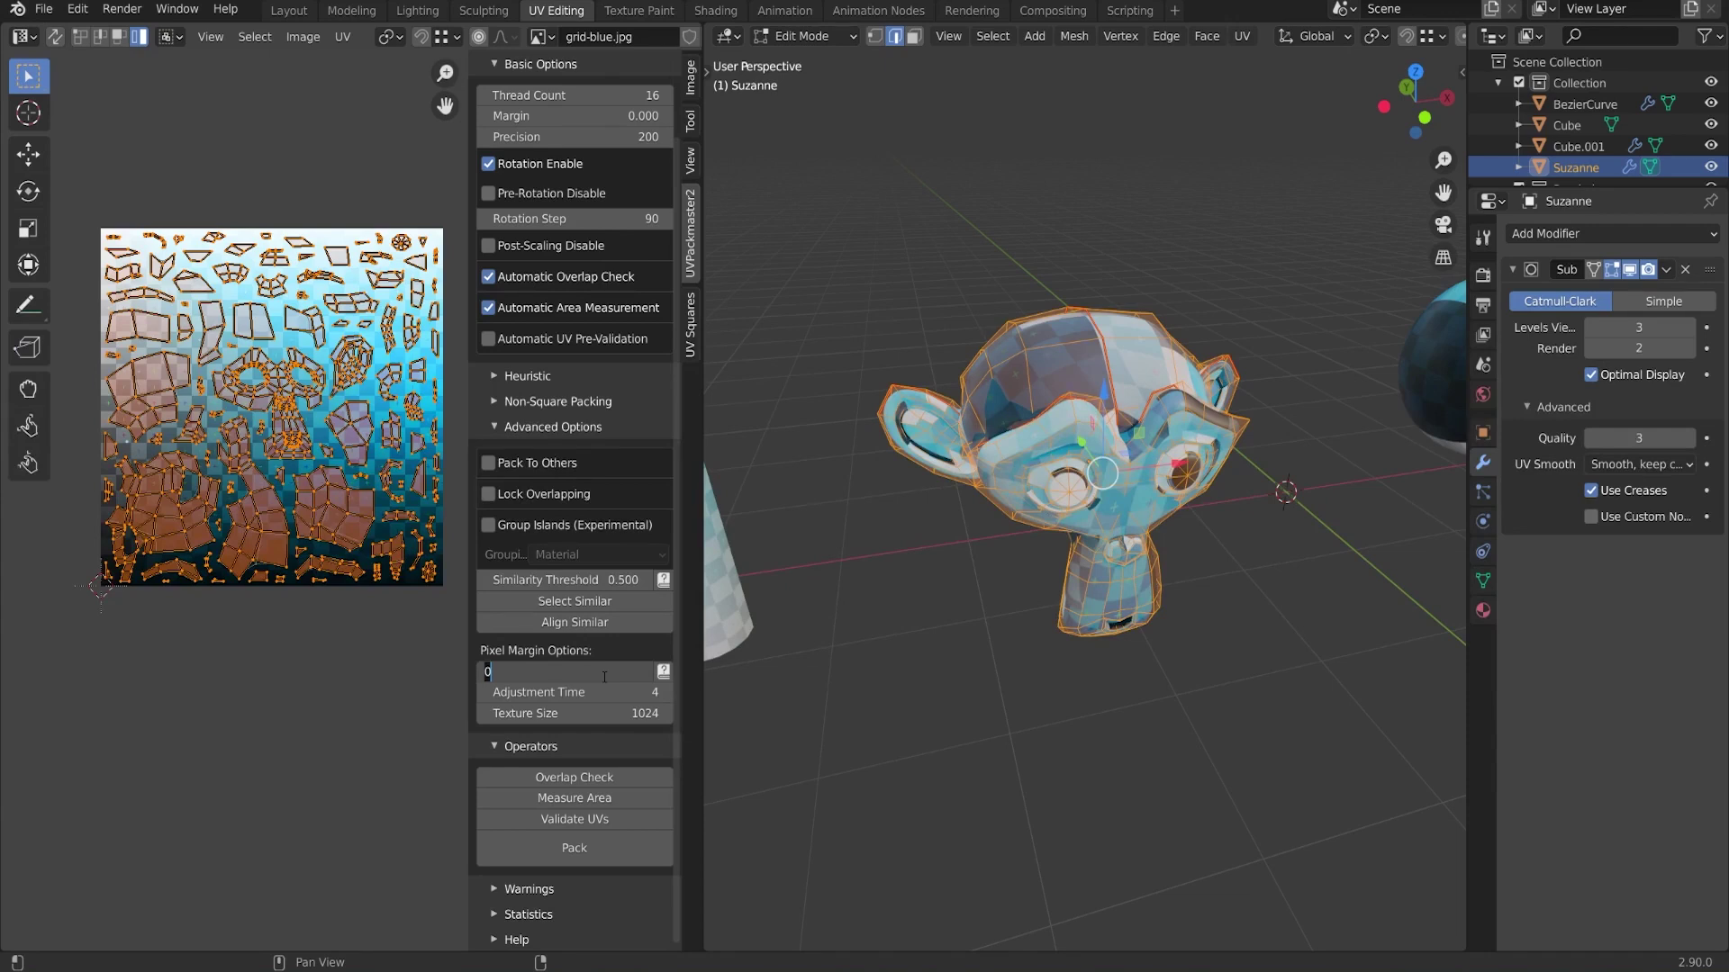
pyautogui.write('16')
pyautogui.press('Return')
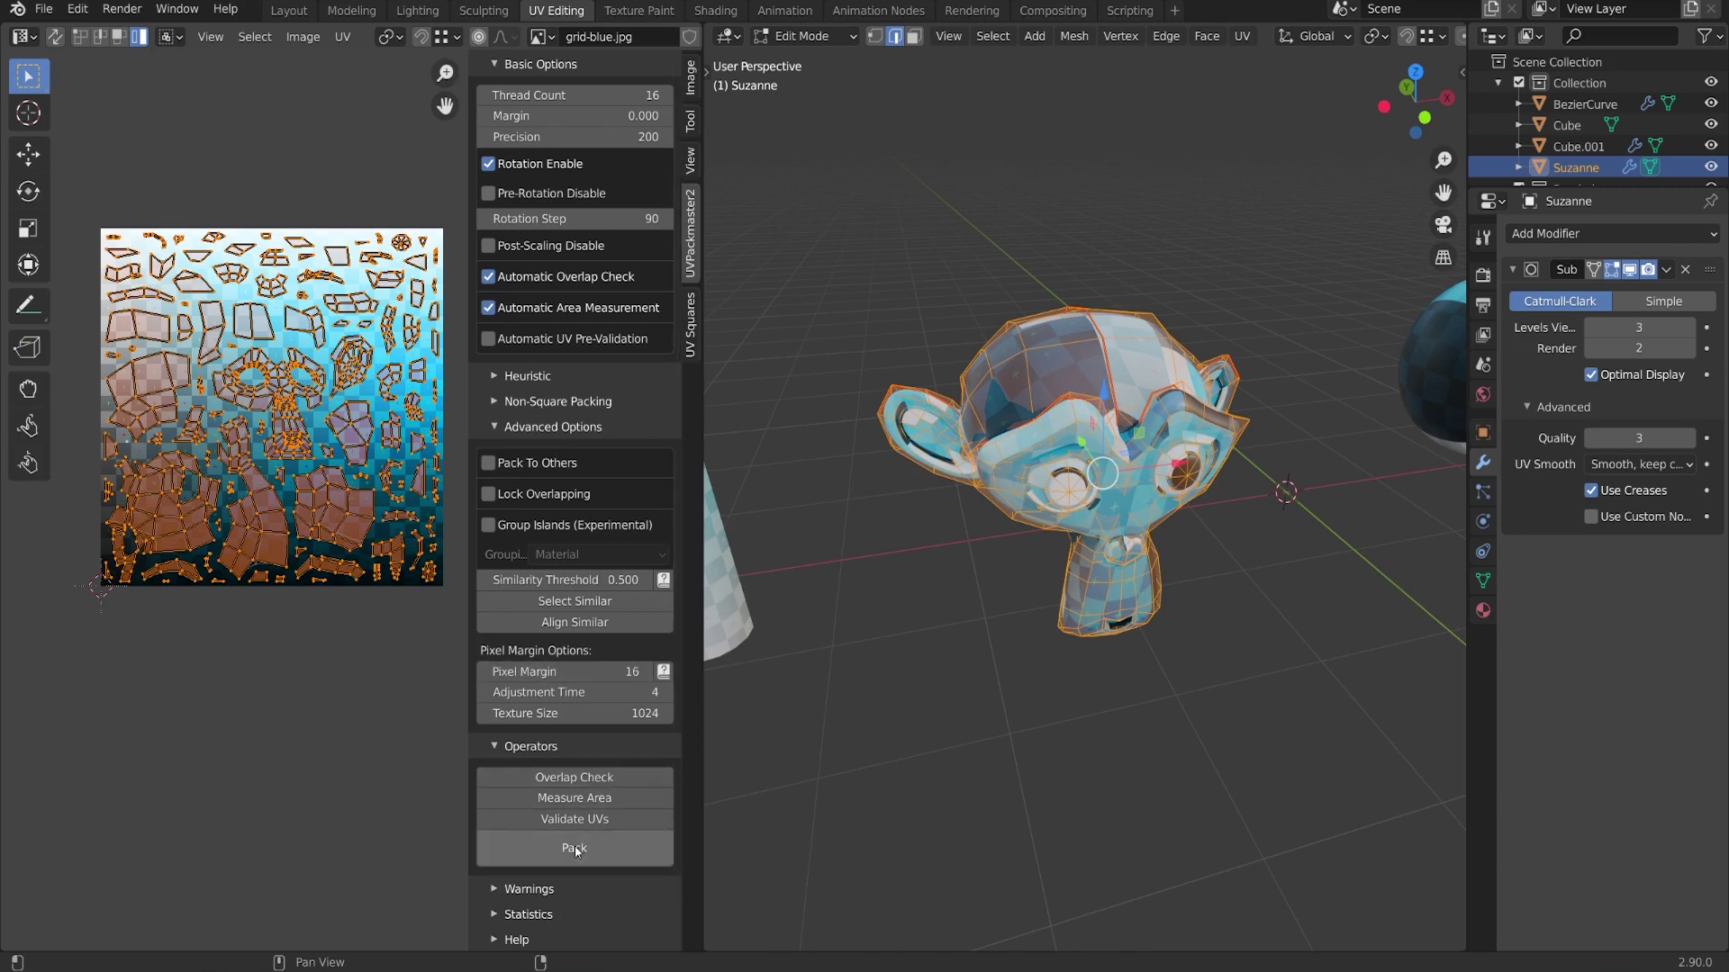
pyautogui.click(574, 849)
pyautogui.moveTo(305, 361); pyautogui.dragTo(277, 407, button='middle')
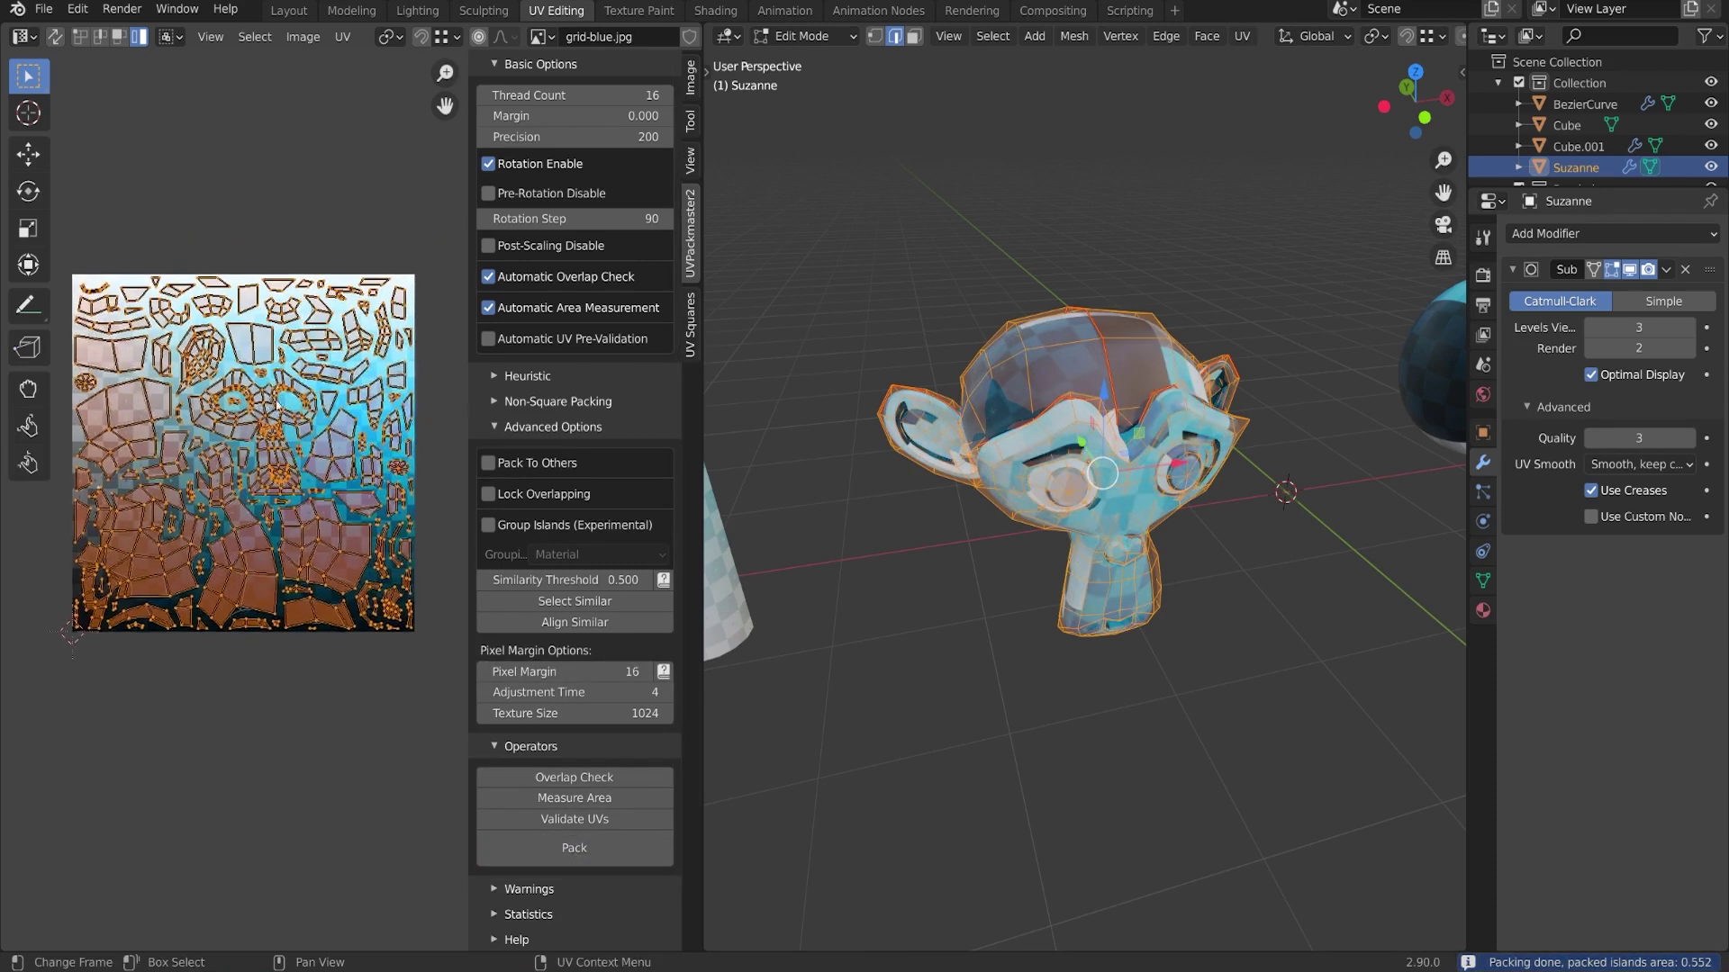
pyautogui.scroll(5, 277, 405)
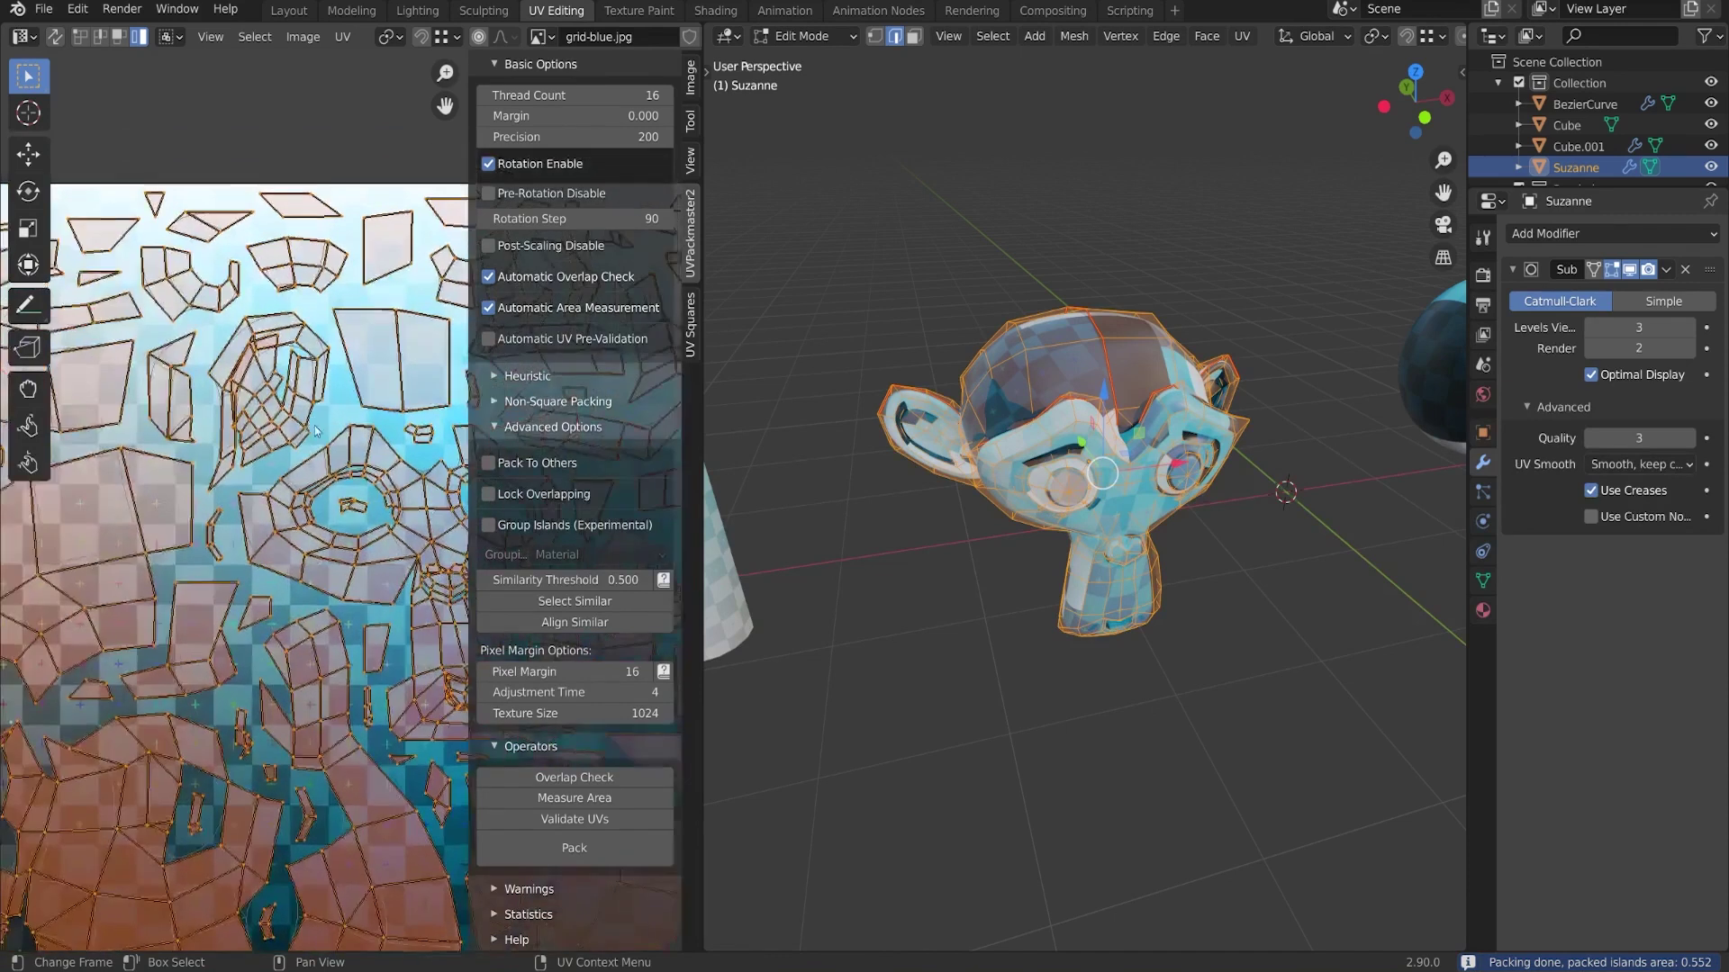
pyautogui.scroll(-4, 314, 431)
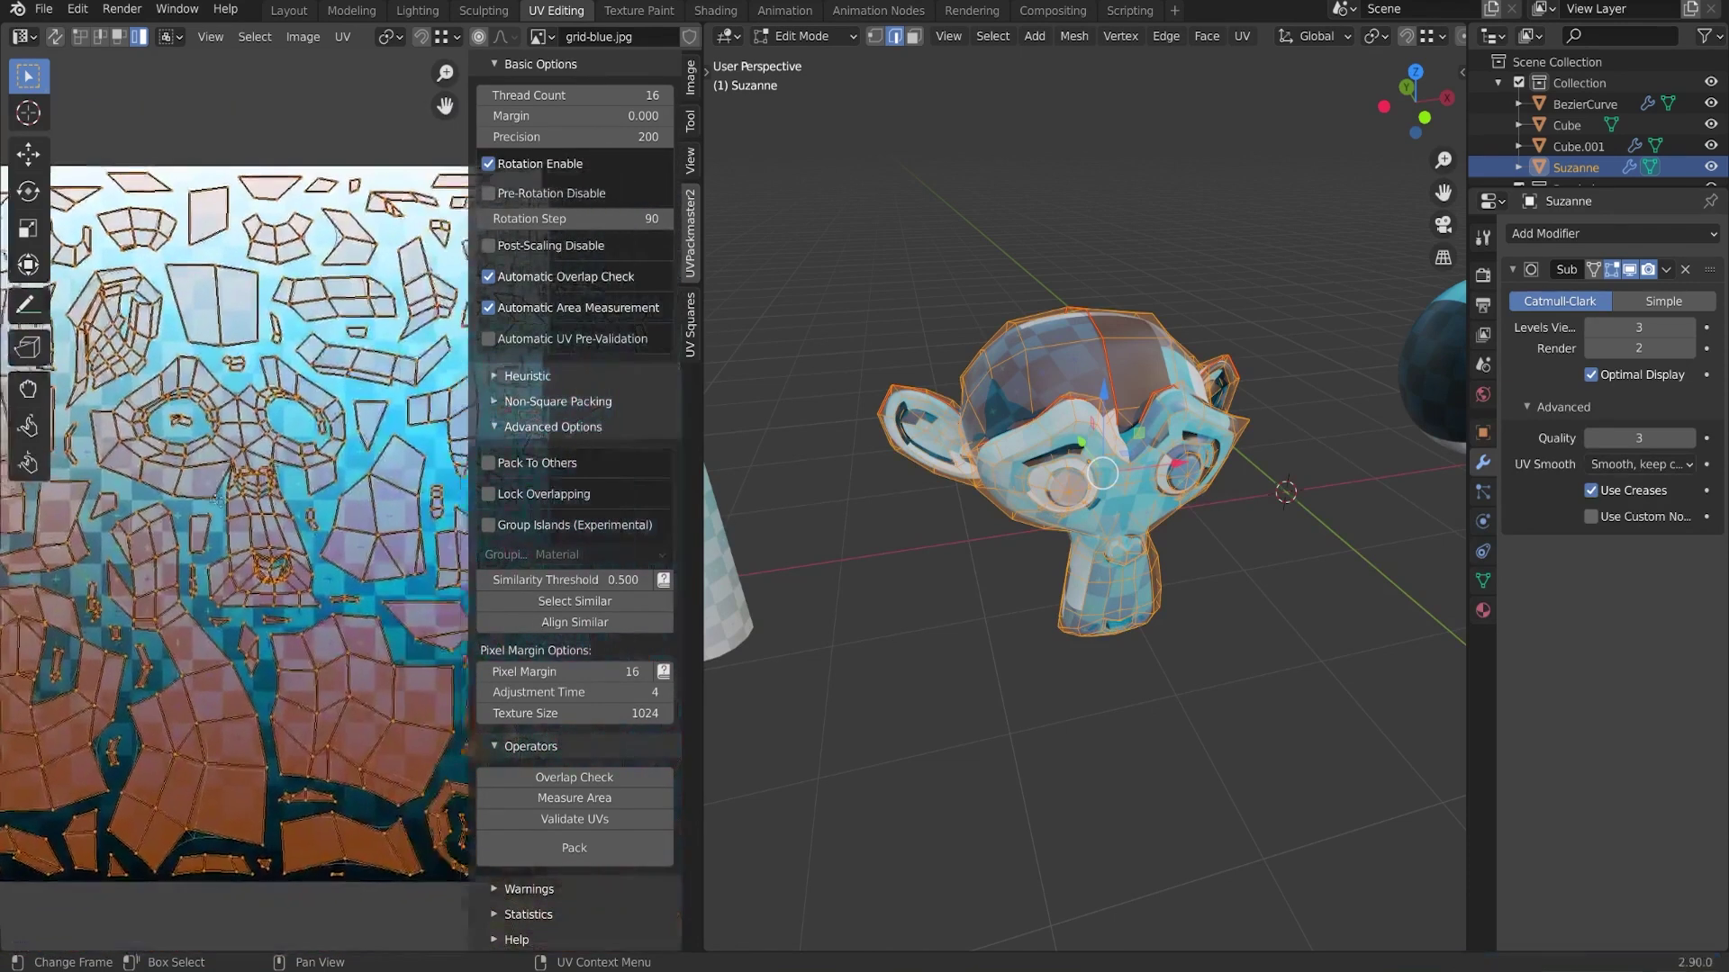
pyautogui.scroll(-1, 219, 500)
# Hide the UV editor's sidebar and fit the whole UV layout in the editor
pyautogui.press('n')
pyautogui.press('Home')
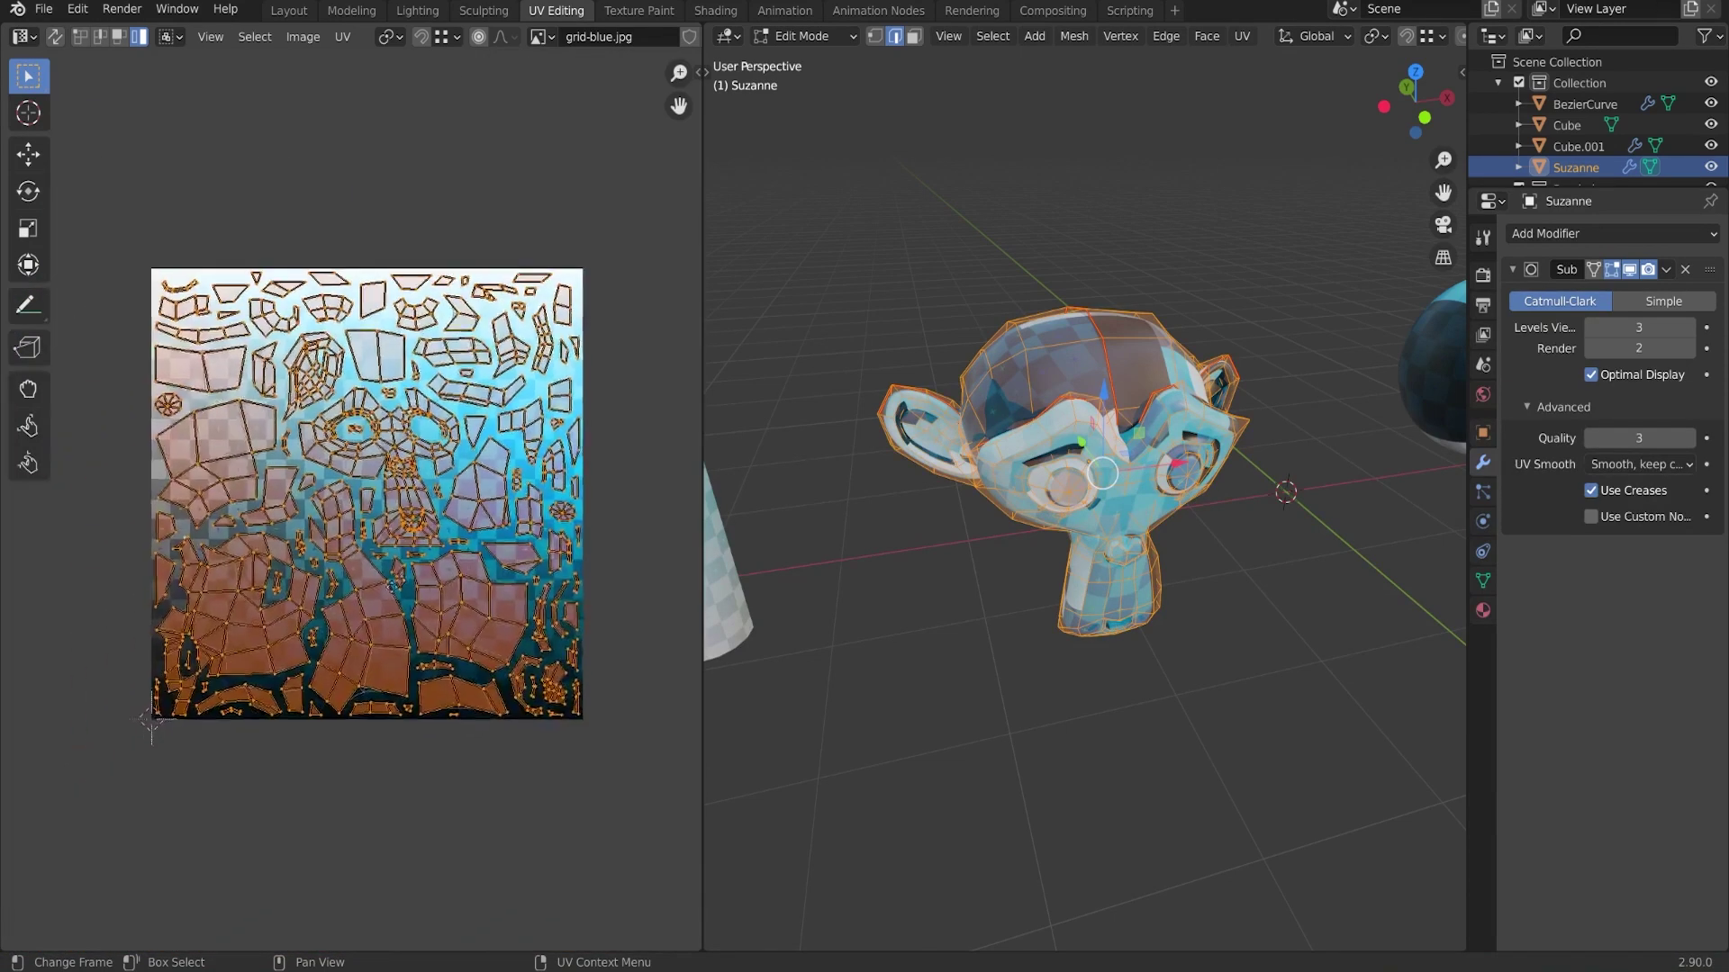
pyautogui.scroll(1, 391, 582)
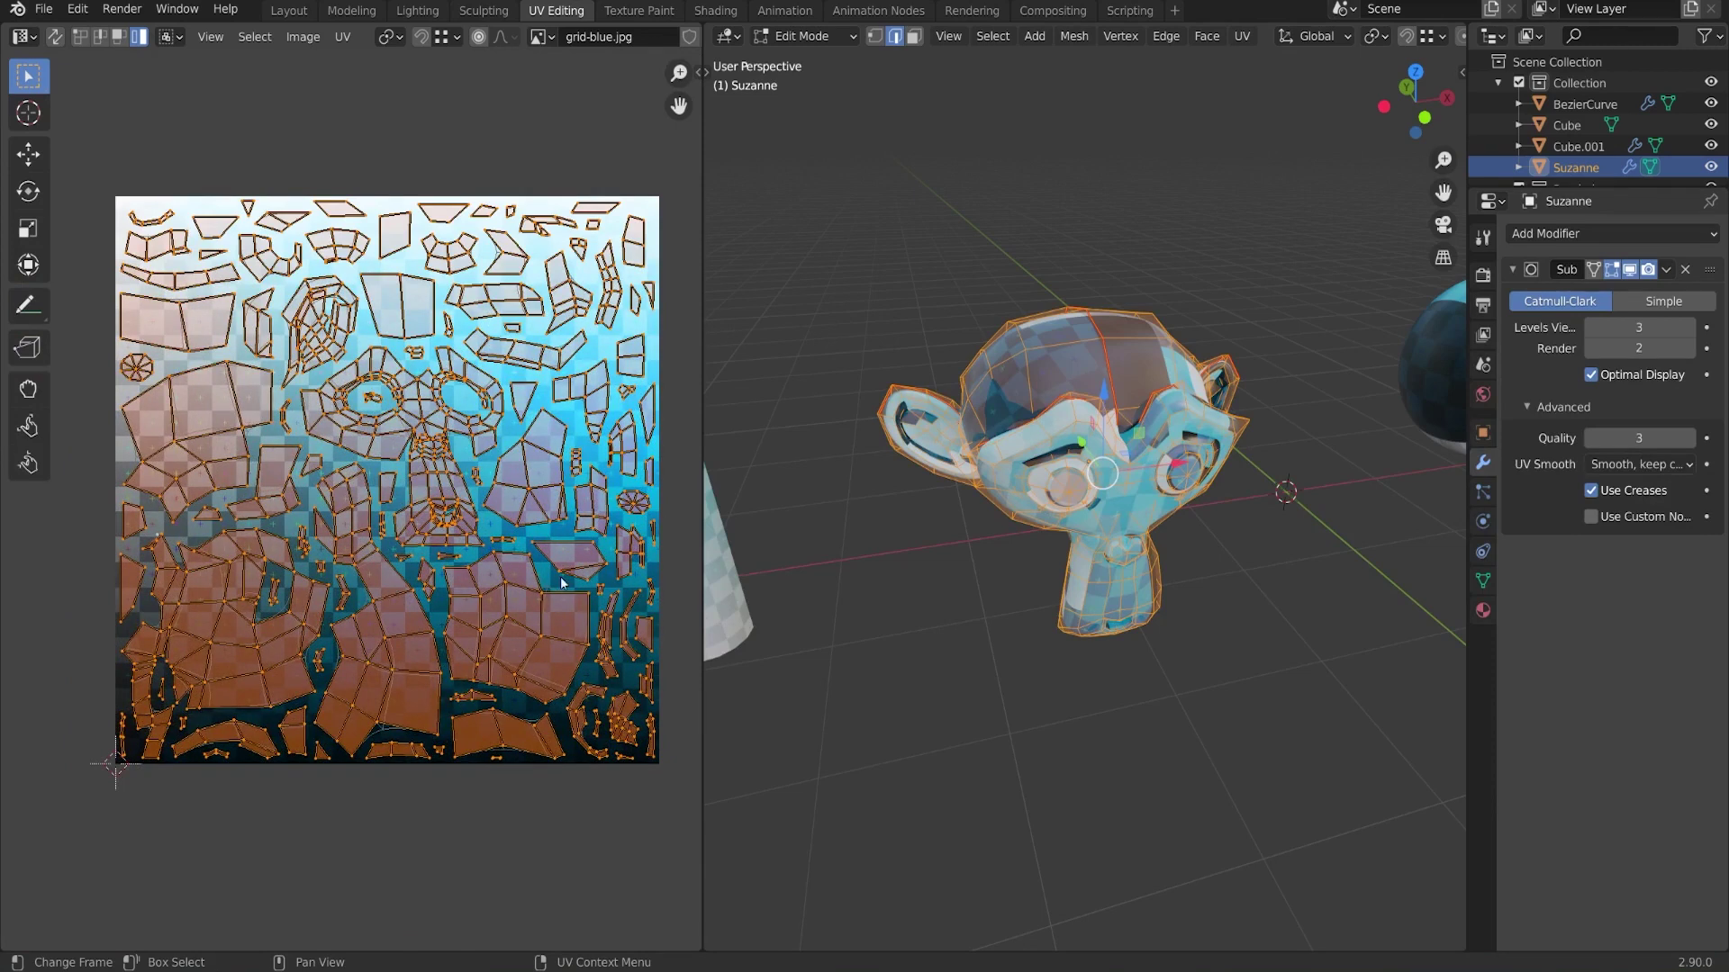
# Unwrap the Suzanne mesh along its marked seams with the standard Unwrap operation
pyautogui.press('u')
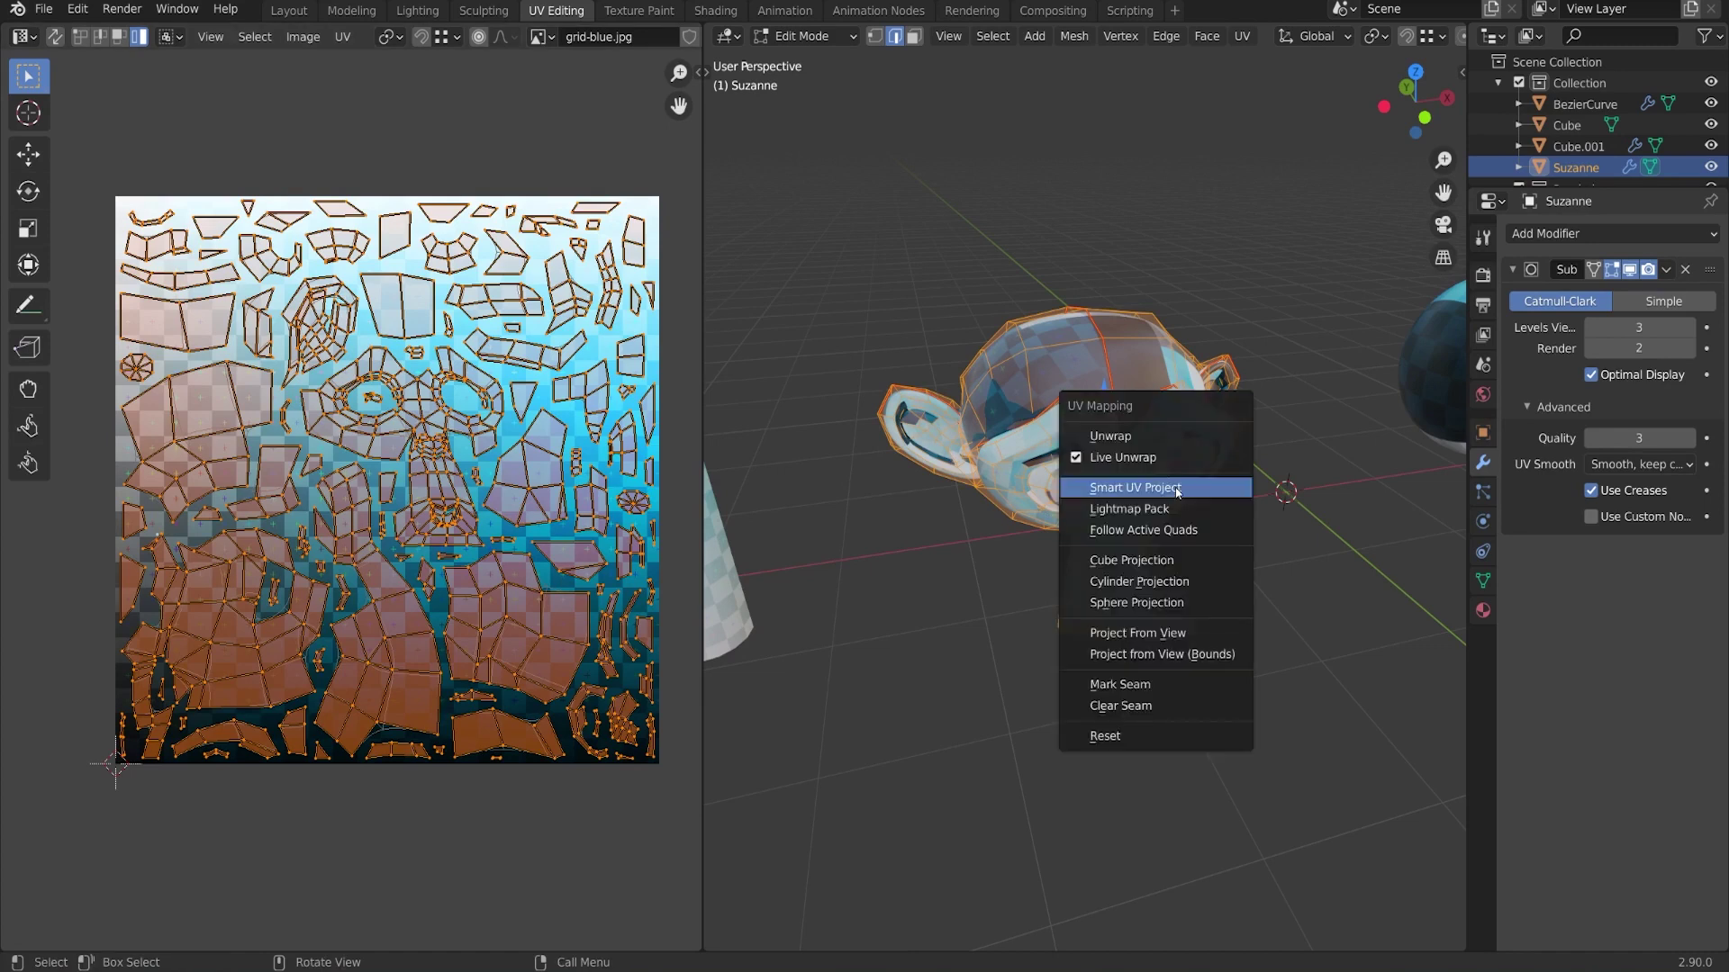
pyautogui.click(1149, 424)
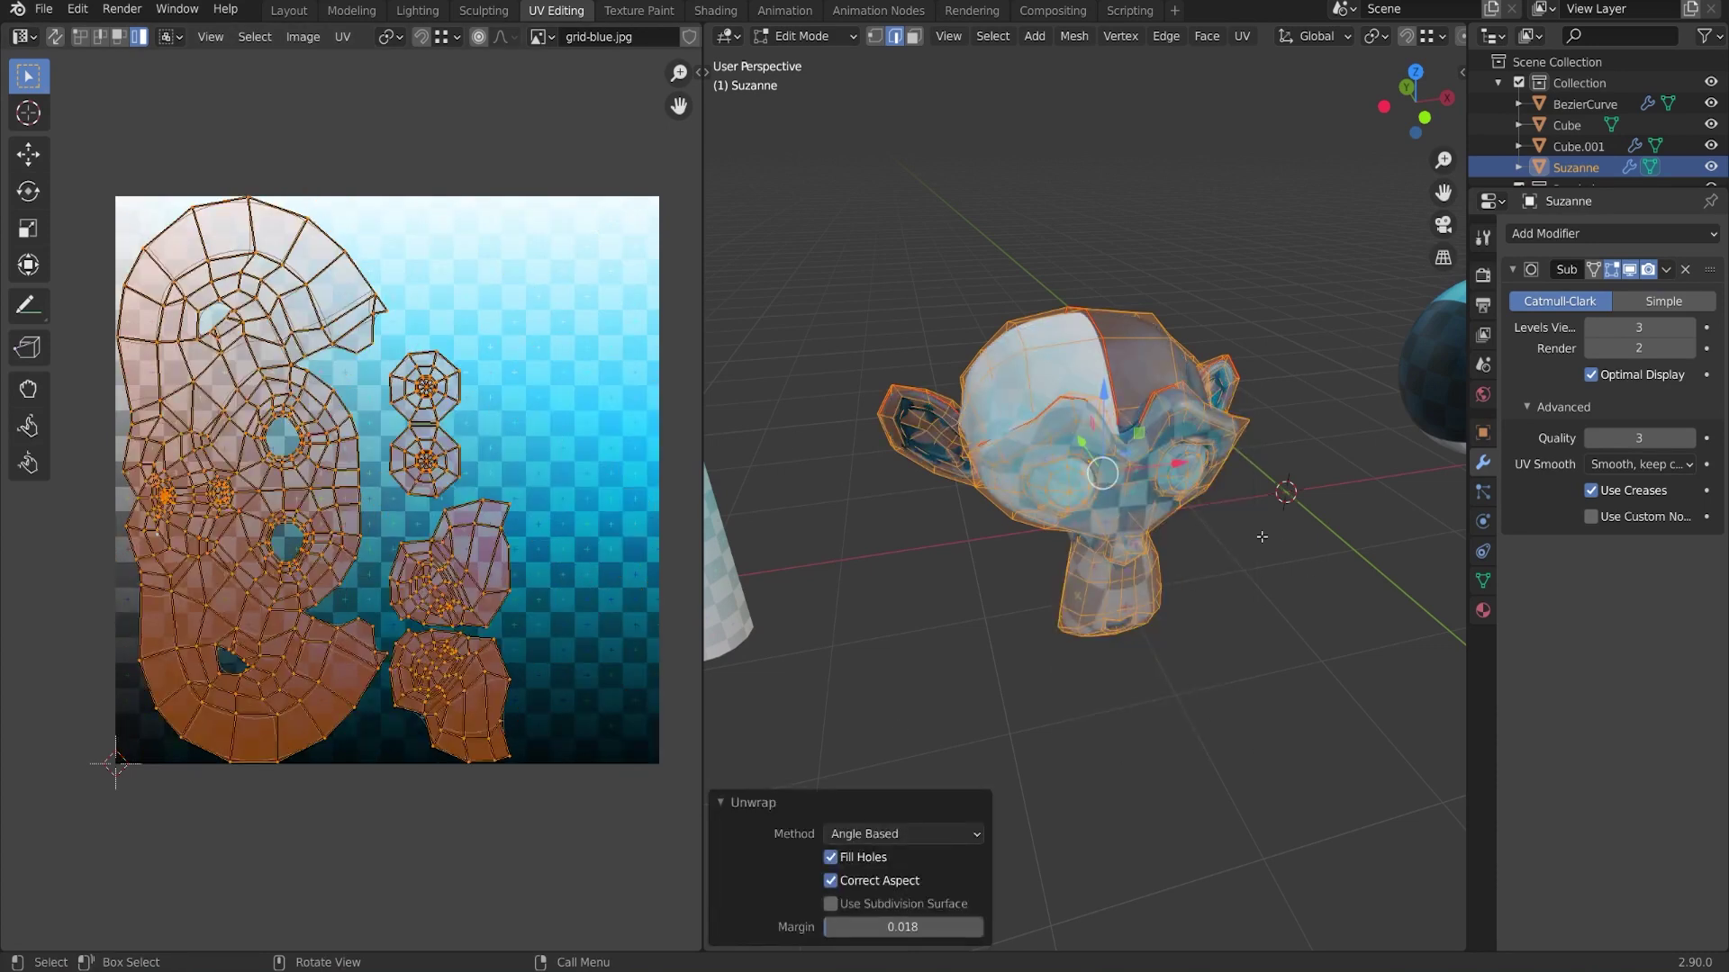
pyautogui.scroll(-4, 1261, 536)
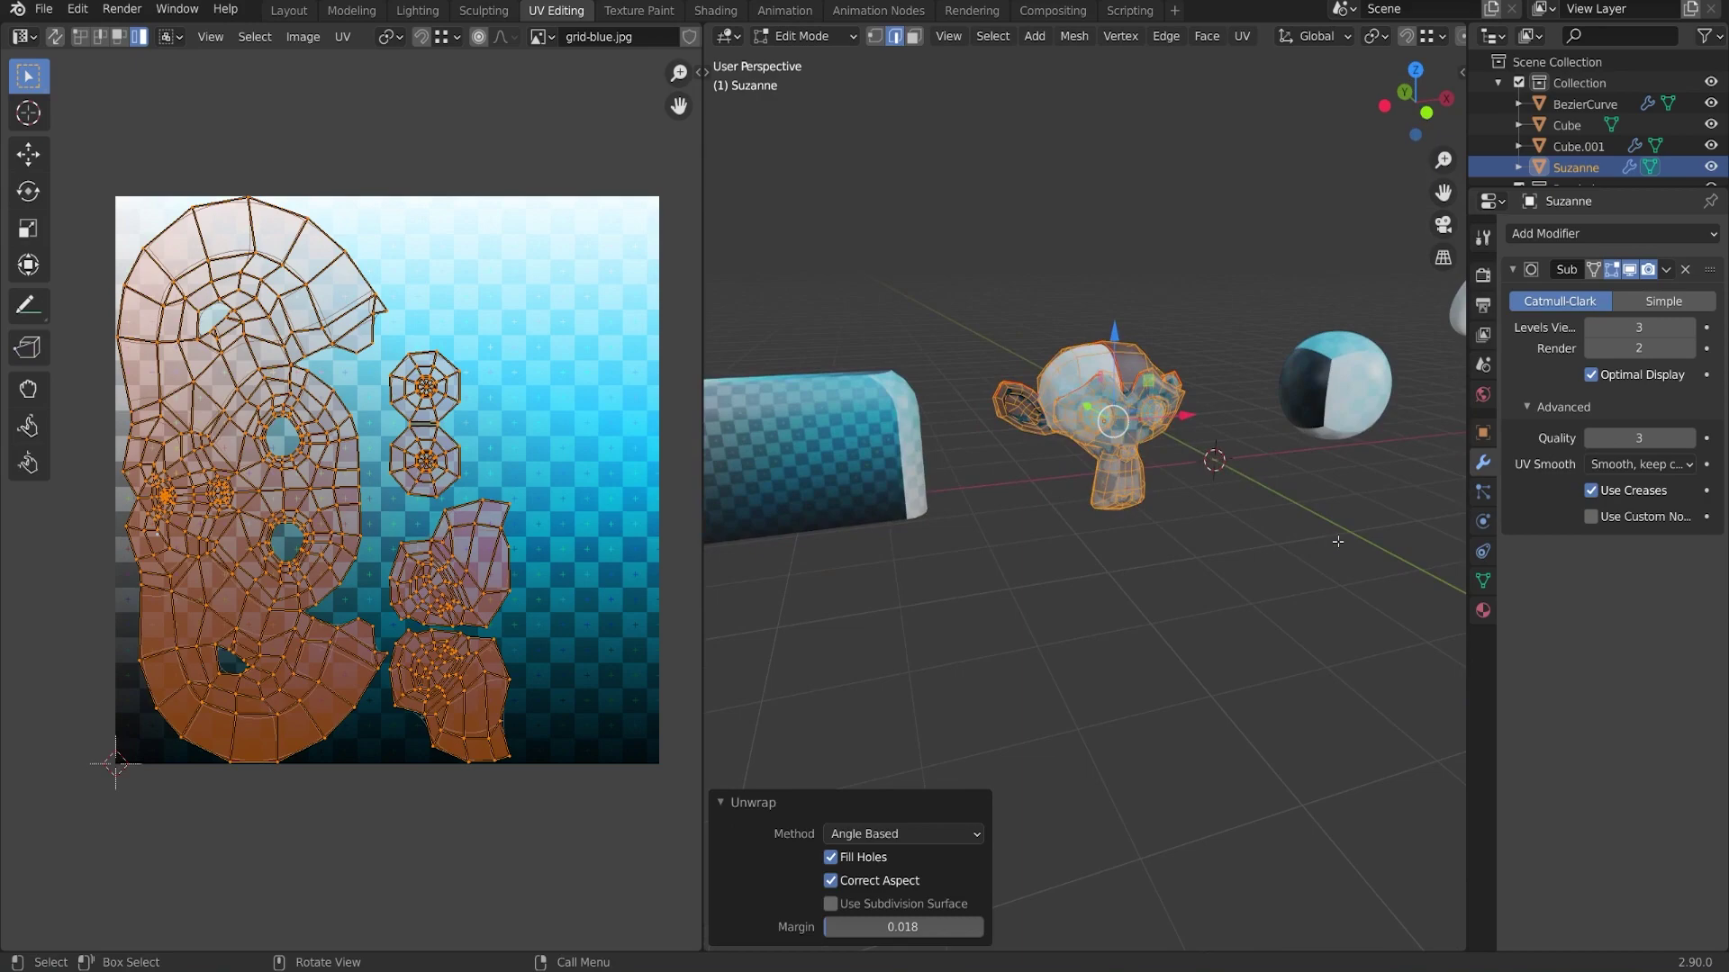